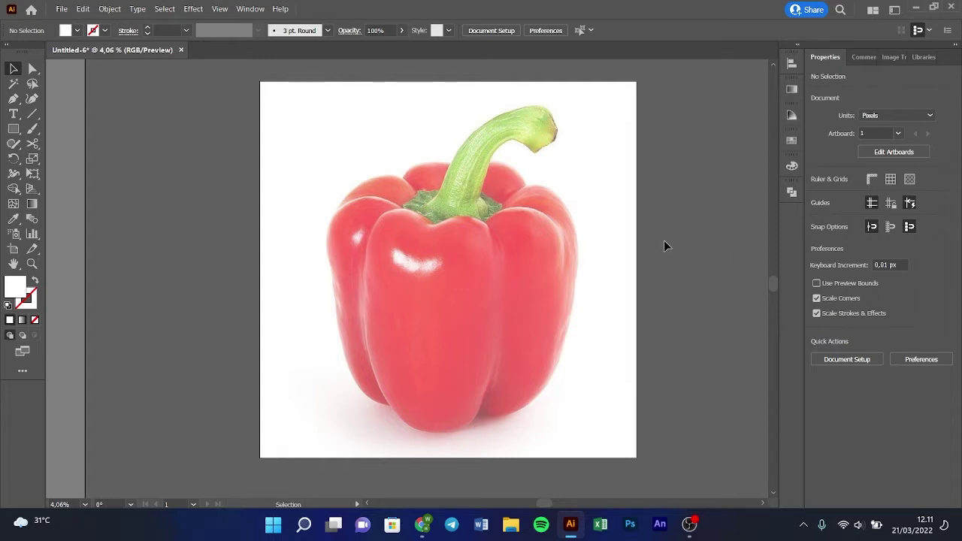
Step: With the Curvature Tool, trace the pepper outline from the stem down the left shoulder
{"action": "left_click", "coordinate": [598, 131]}
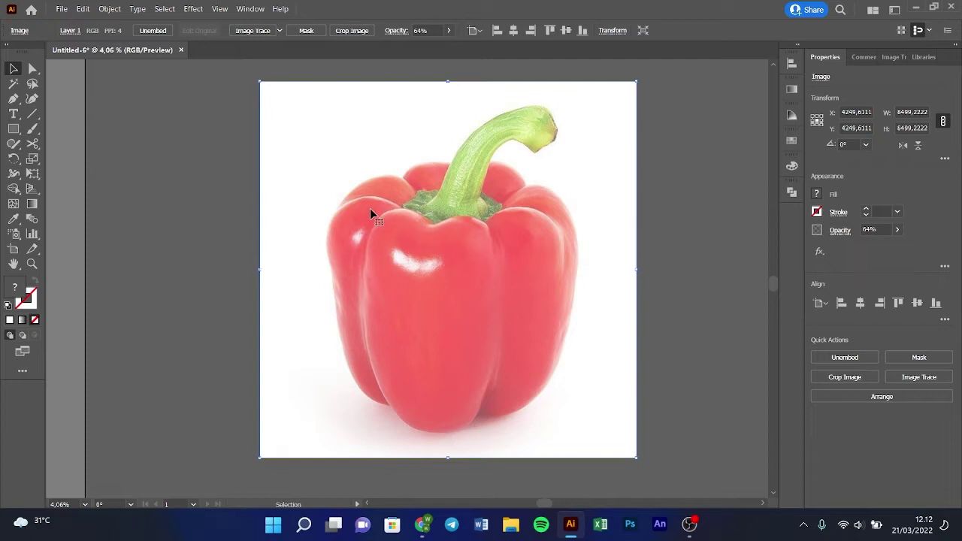
{"action": "key", "text": "ctrl+shift+a"}
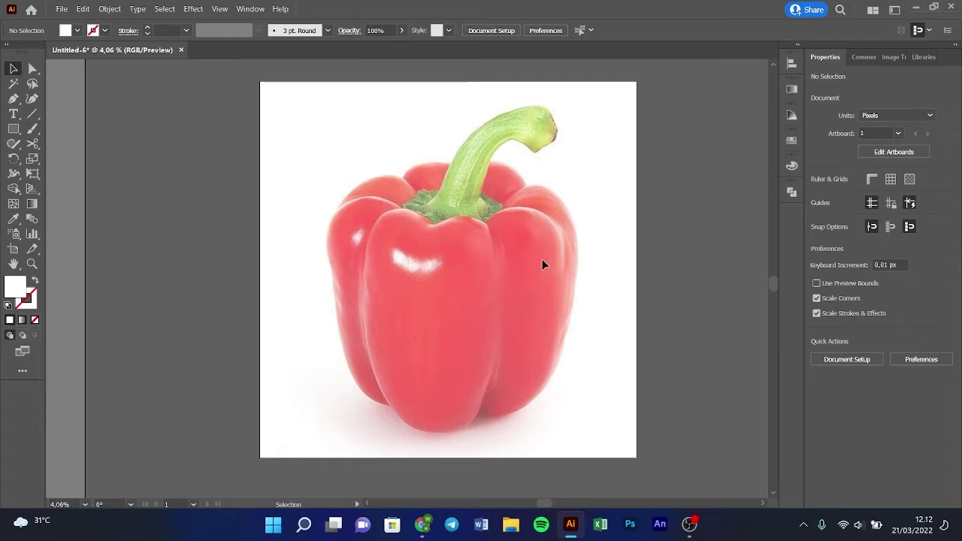
{"action": "key", "text": "shift+grave"}
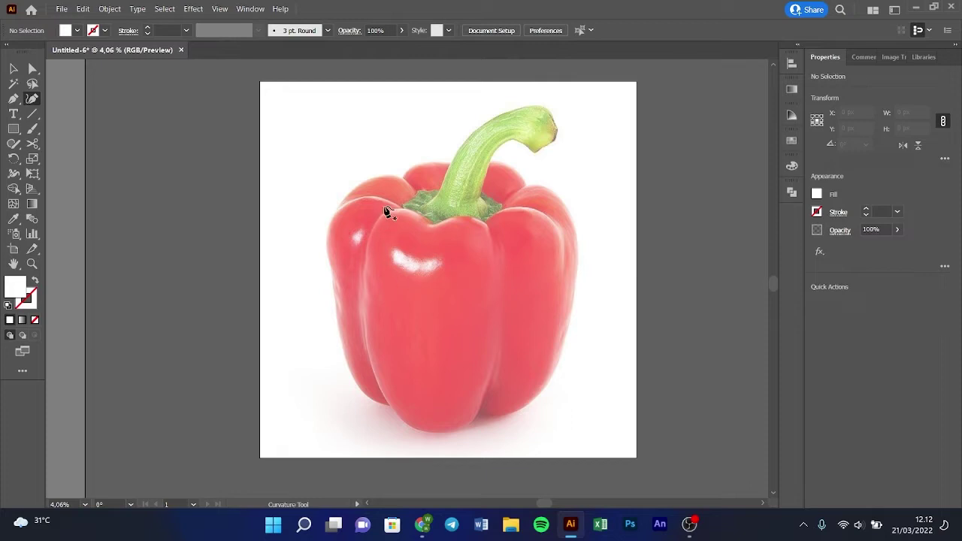
{"action": "left_click", "coordinate": [401, 207]}
{"action": "left_click", "coordinate": [372, 196]}
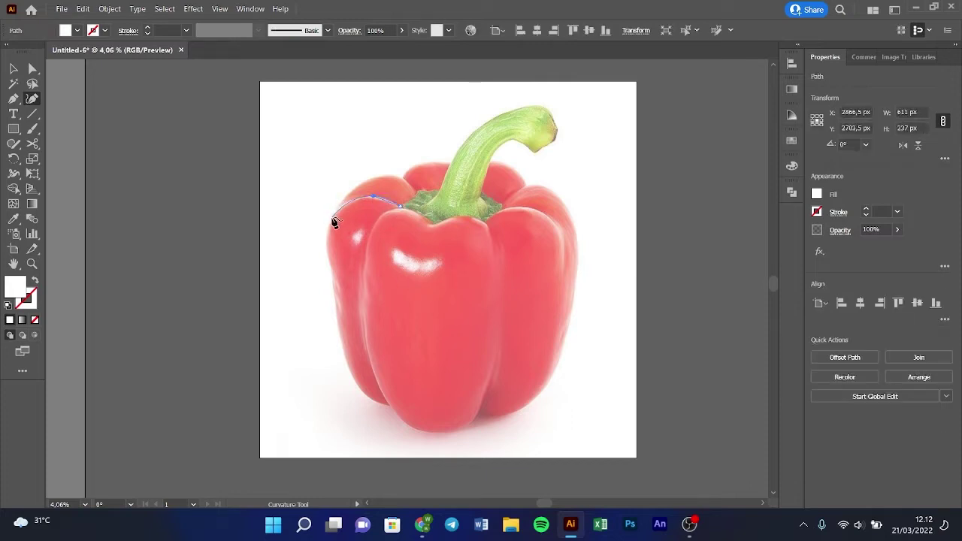
{"action": "left_click", "coordinate": [332, 218]}
{"action": "left_click", "coordinate": [326, 257]}
Step: Give the outline a 10 pt stroke and no fill
{"action": "left_click", "coordinate": [896, 212]}
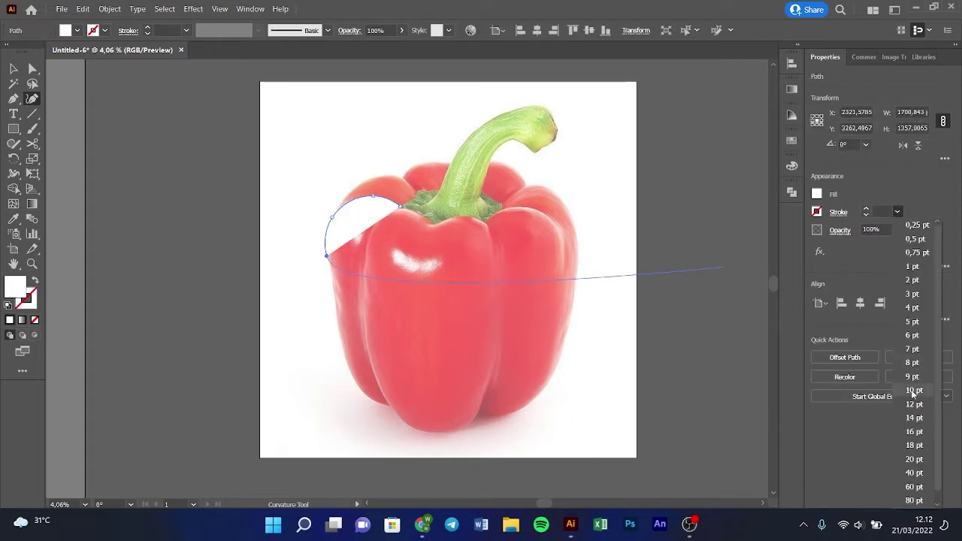
{"action": "left_click", "coordinate": [914, 391]}
{"action": "left_click", "coordinate": [817, 193]}
{"action": "left_click", "coordinate": [679, 239]}
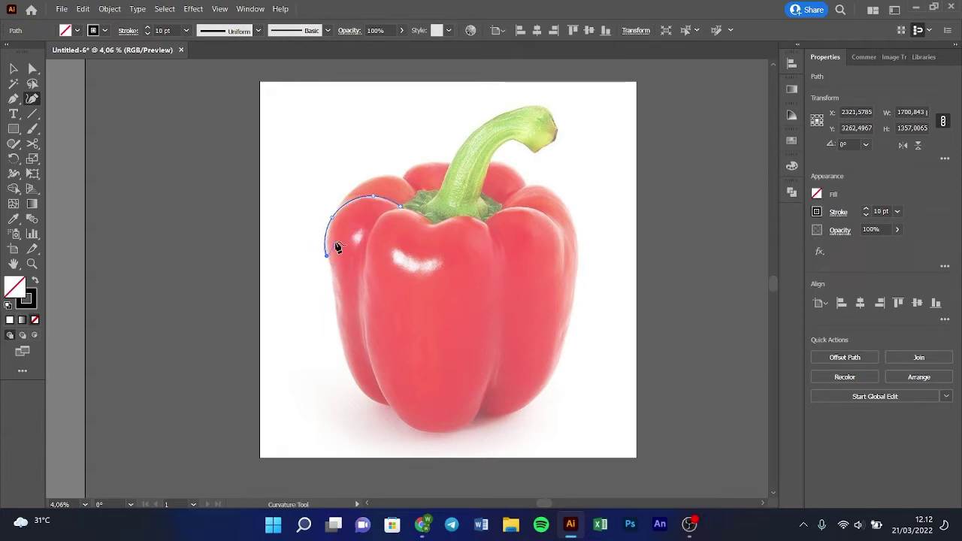
Step: Continue the outline down the left edge, across the bottom lobes and up the right edge
{"action": "left_click", "coordinate": [333, 291]}
{"action": "left_click", "coordinate": [348, 368]}
{"action": "left_click", "coordinate": [367, 396]}
{"action": "left_click", "coordinate": [386, 407]}
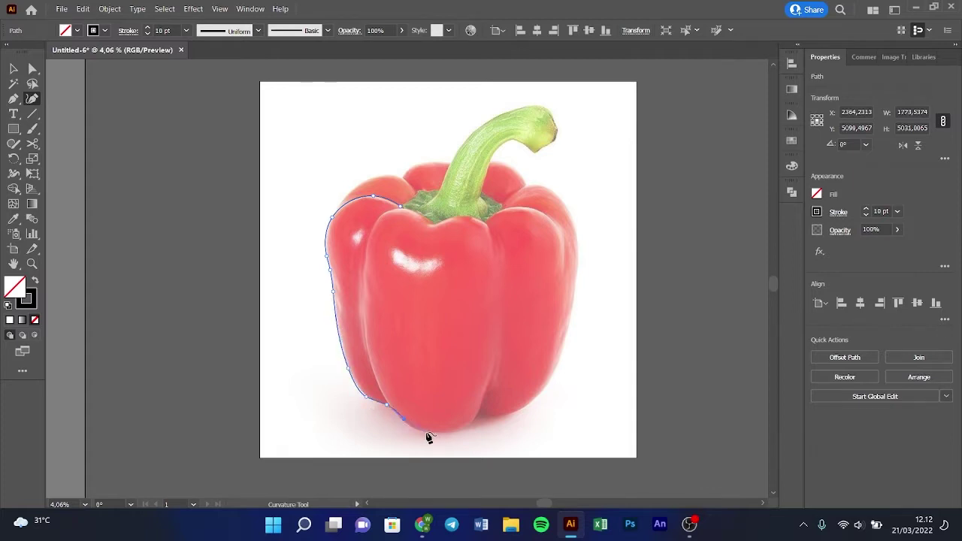
{"action": "left_click", "coordinate": [464, 427]}
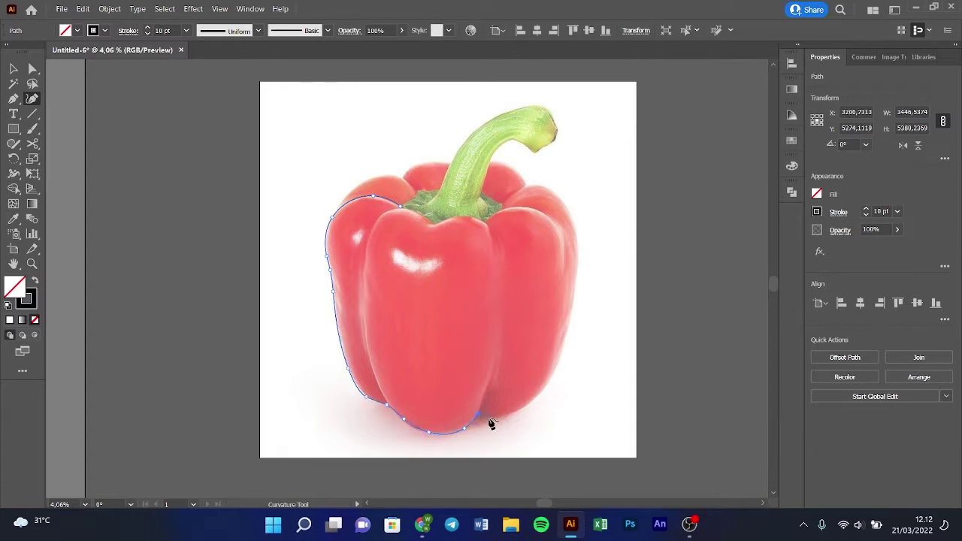
{"action": "left_click", "coordinate": [522, 408]}
{"action": "left_click", "coordinate": [569, 324]}
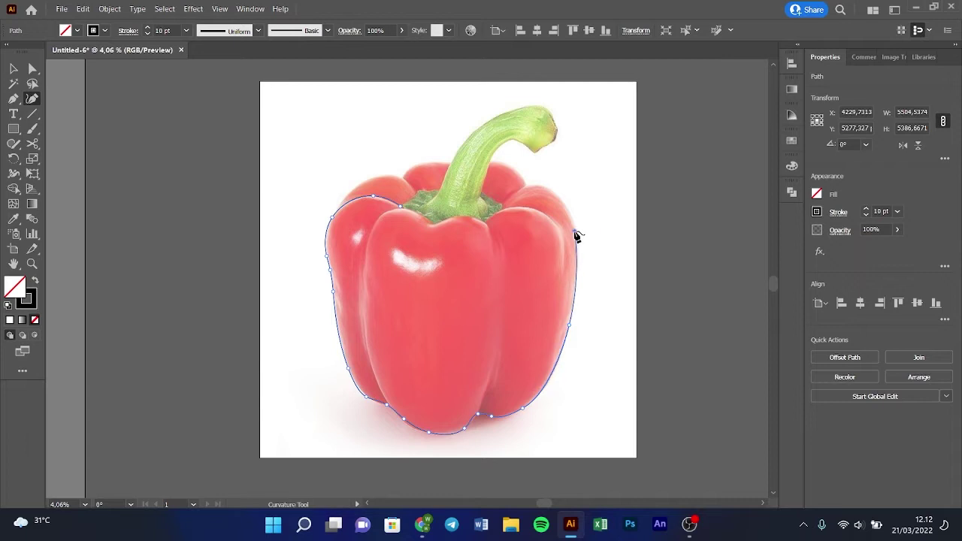
{"action": "left_click", "coordinate": [575, 231]}
Step: Trace around the top-right shoulder and across the top, close the path, and deselect
{"action": "left_click", "coordinate": [567, 210]}
{"action": "left_click", "coordinate": [546, 186]}
{"action": "left_click", "coordinate": [526, 184]}
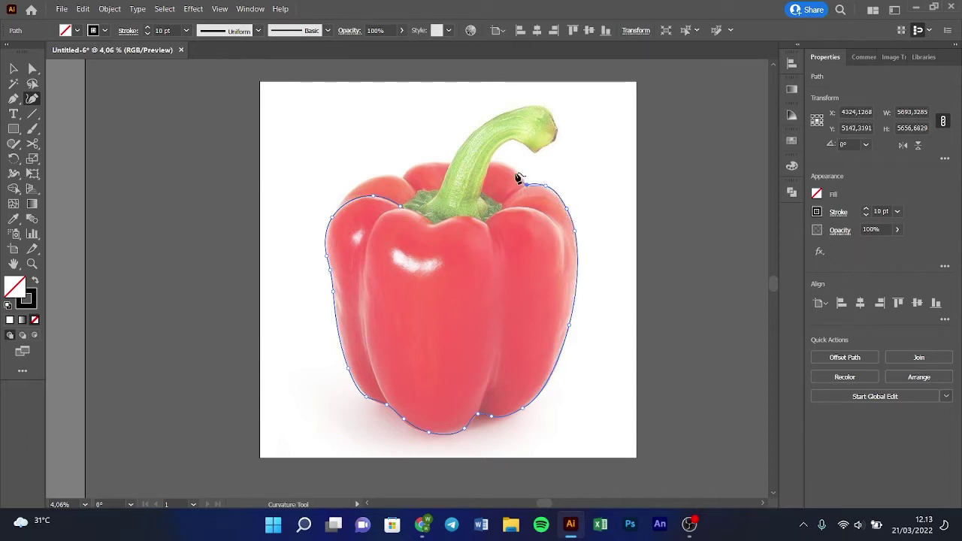
{"action": "left_click", "coordinate": [490, 162]}
{"action": "left_click", "coordinate": [443, 164]}
{"action": "left_click", "coordinate": [402, 176]}
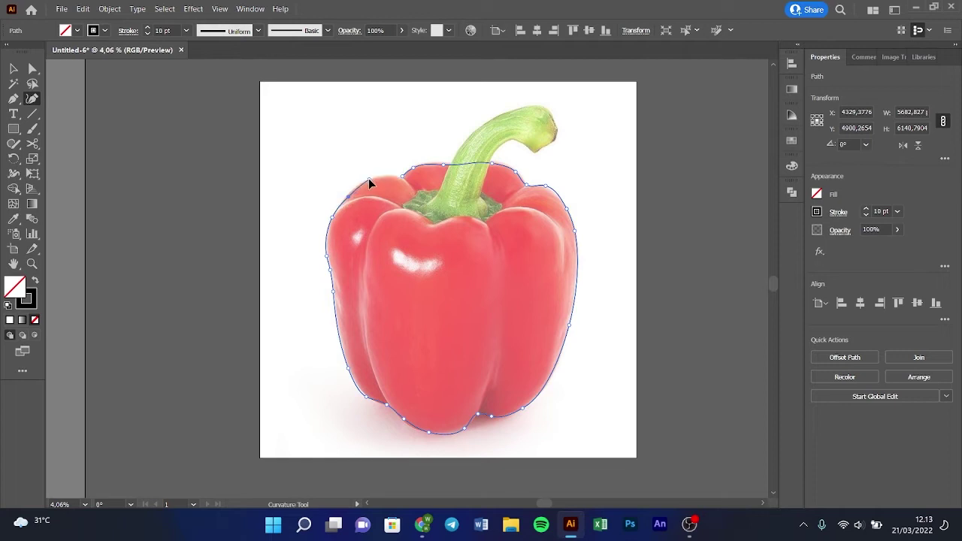
{"action": "left_click", "coordinate": [402, 180]}
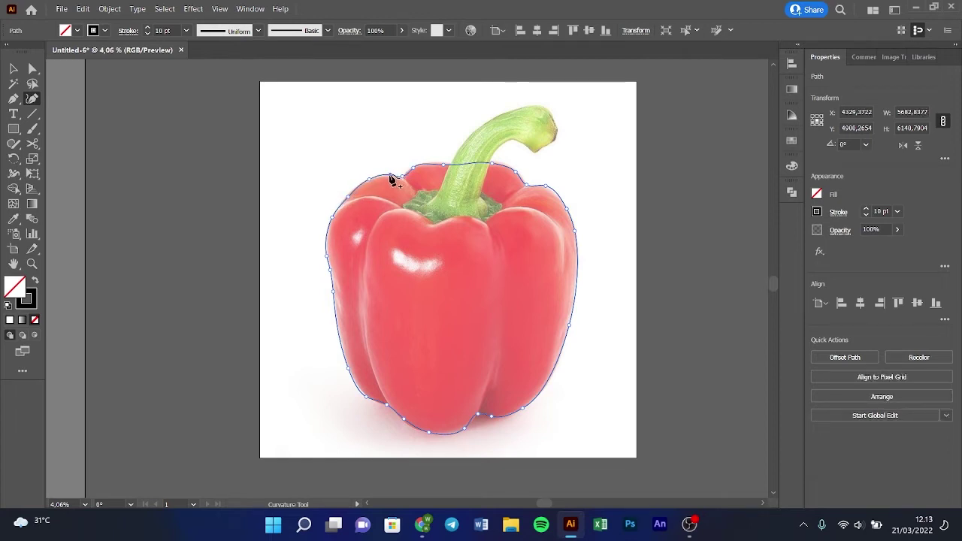
{"action": "left_click", "coordinate": [451, 163]}
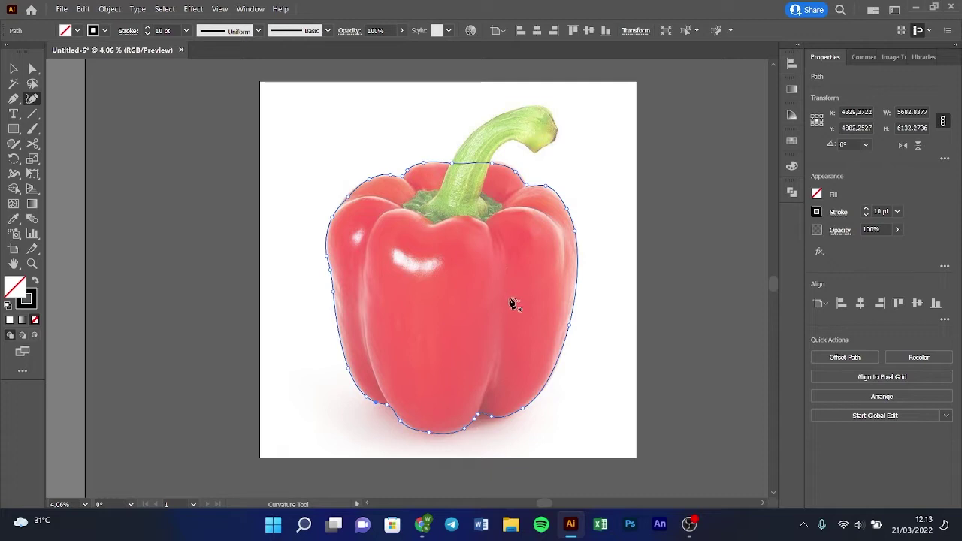
{"action": "key", "text": "Escape"}
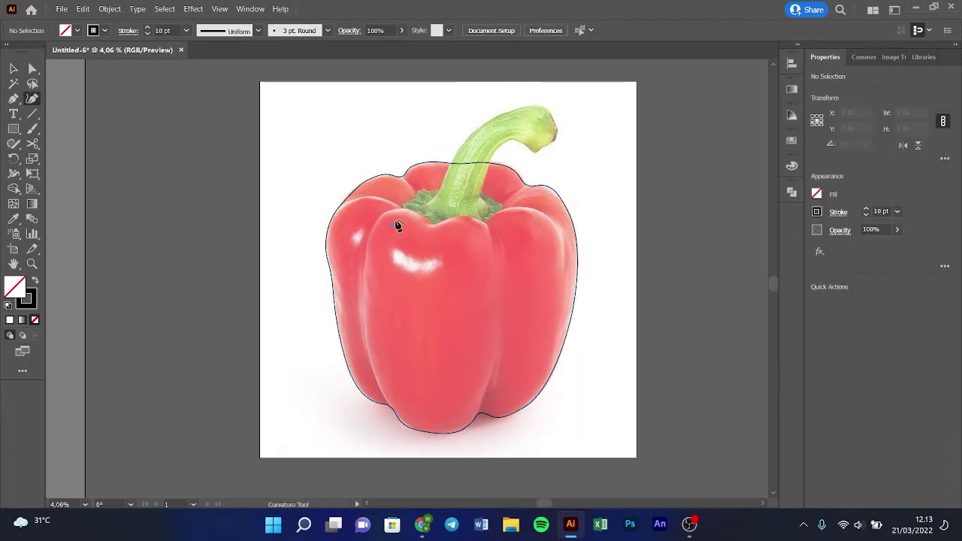
Step: Draw a closed sliver along the upper-left lobe's ridge, ending at the stem base
{"action": "left_click", "coordinate": [400, 208]}
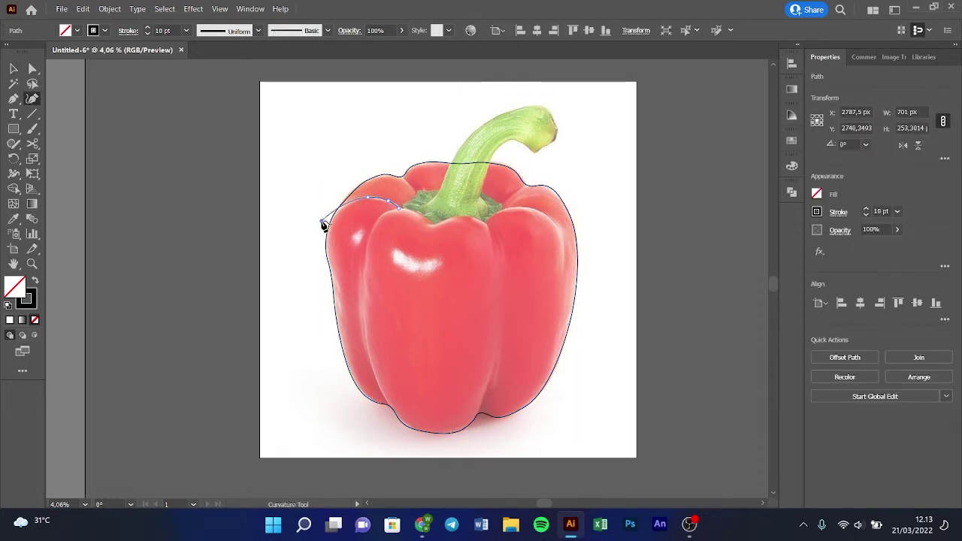
{"action": "left_click", "coordinate": [348, 205]}
{"action": "key", "text": "ctrl+space"}
{"action": "left_click_drag", "start_coordinate": [348, 225], "coordinate": [597, 178]}
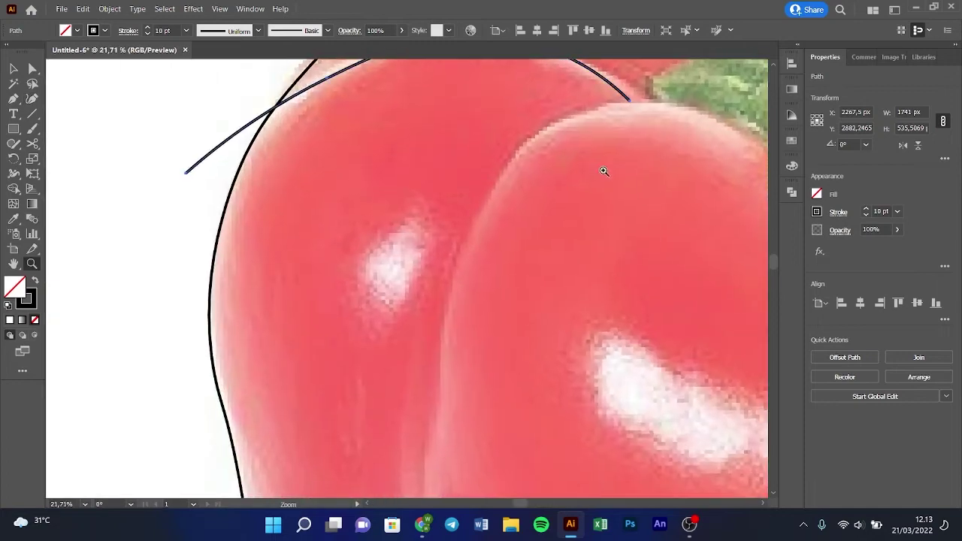
{"action": "left_click_drag", "start_coordinate": [630, 295], "coordinate": [647, 290]}
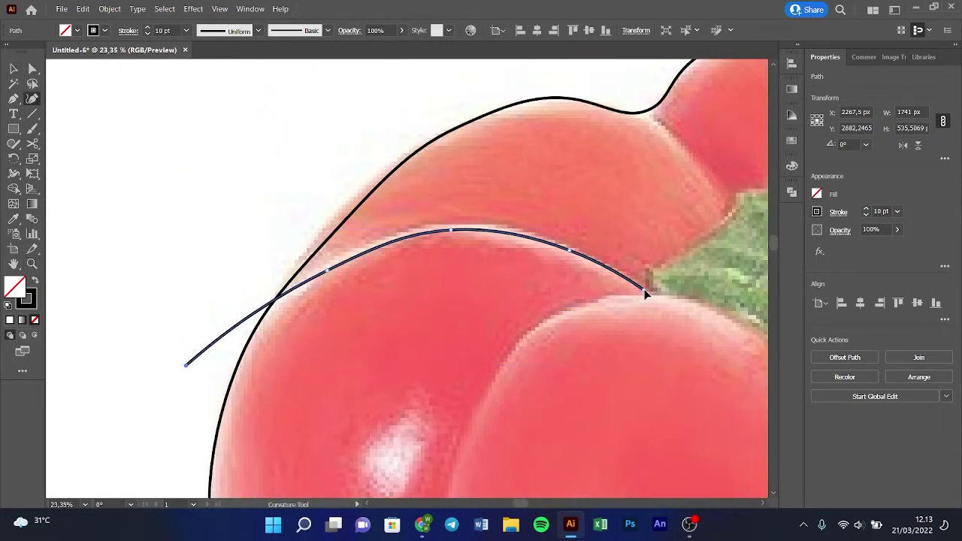
{"action": "left_click_drag", "start_coordinate": [325, 269], "coordinate": [325, 264]}
{"action": "left_click", "coordinate": [349, 263]}
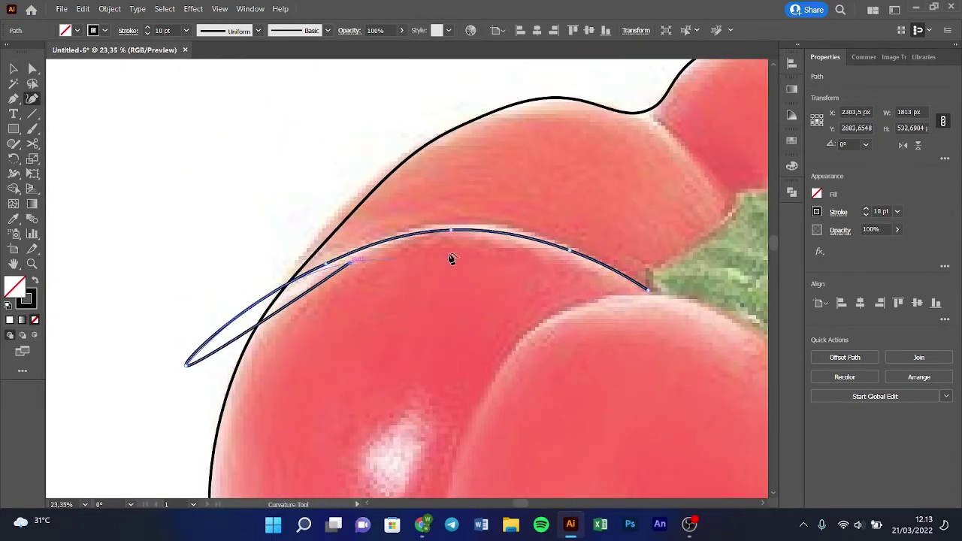
{"action": "left_click", "coordinate": [485, 239]}
{"action": "left_click", "coordinate": [648, 290]}
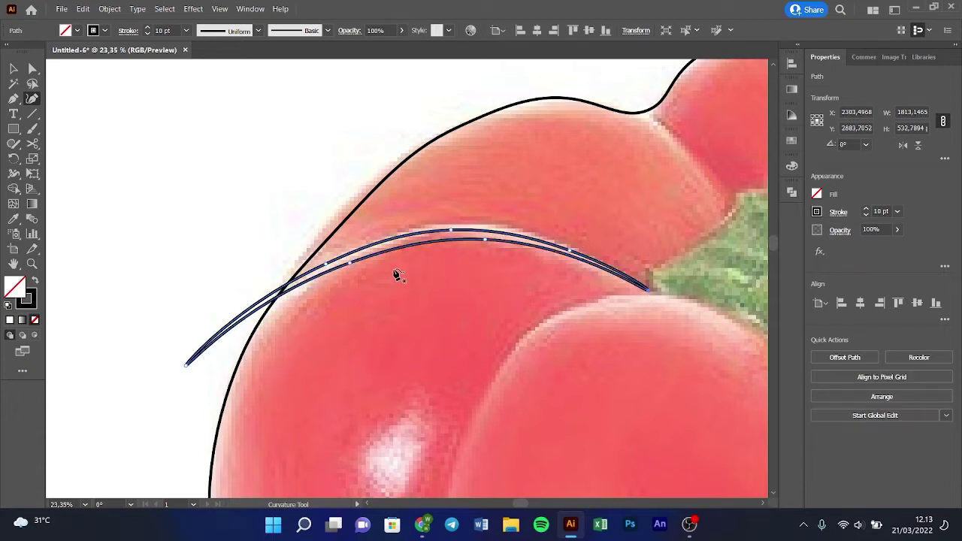
Step: Pull the sliver's left tip further down-left
{"action": "key", "text": "v"}
{"action": "left_click", "coordinate": [271, 297]}
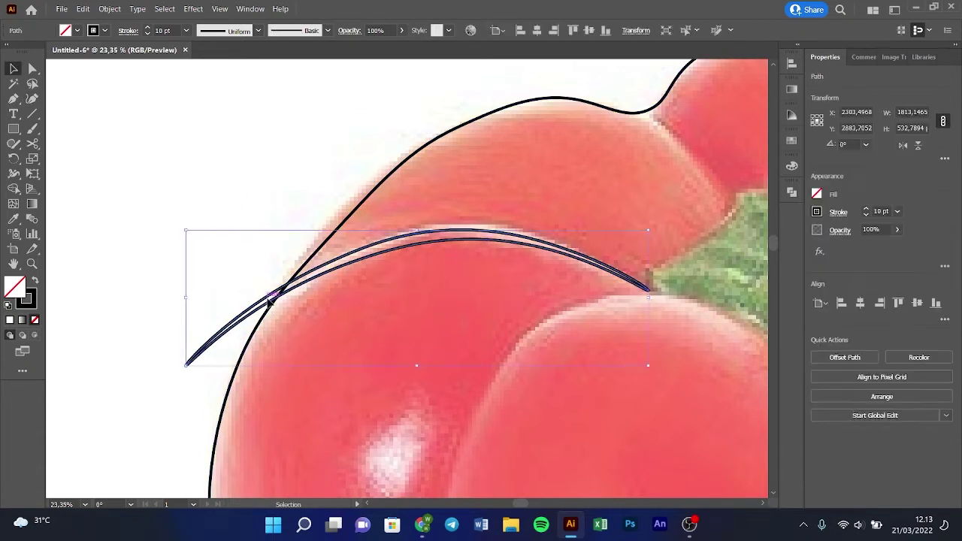
{"action": "key", "text": "shift+grave"}
{"action": "left_click_drag", "start_coordinate": [186, 365], "coordinate": [162, 416]}
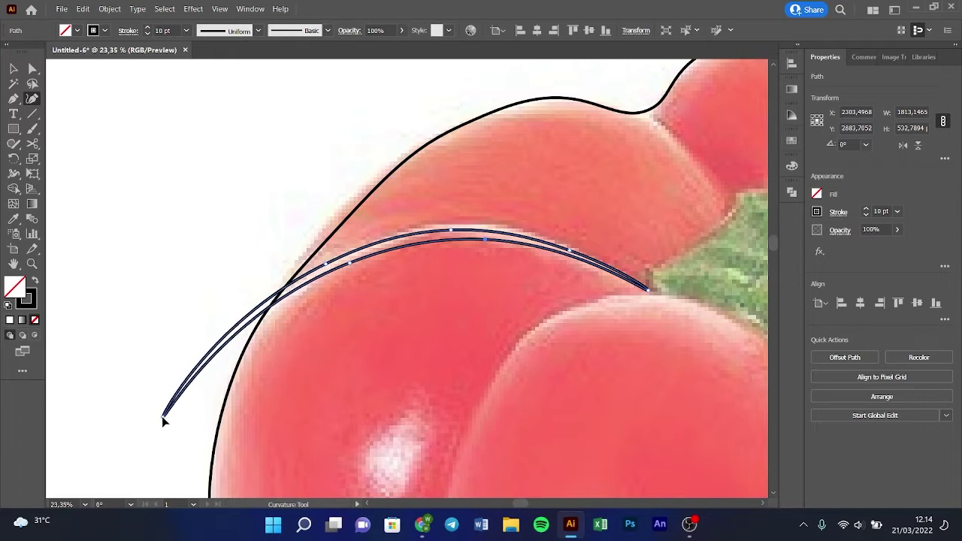
Step: Select the sliver with the body outline for Shape Builder, then deselect and zoom out
{"action": "key", "text": "v"}
{"action": "left_click", "coordinate": [294, 300], "text": "shift"}
{"action": "key", "text": "shift+m"}
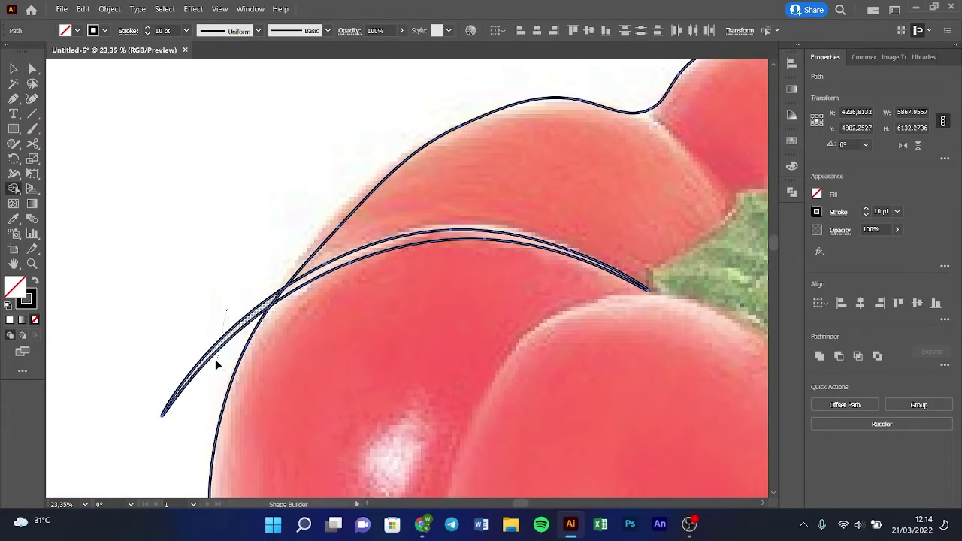
{"action": "key", "text": "v"}
{"action": "left_click", "coordinate": [256, 203]}
{"action": "key", "text": "z"}
{"action": "left_click", "coordinate": [489, 271], "text": "alt"}
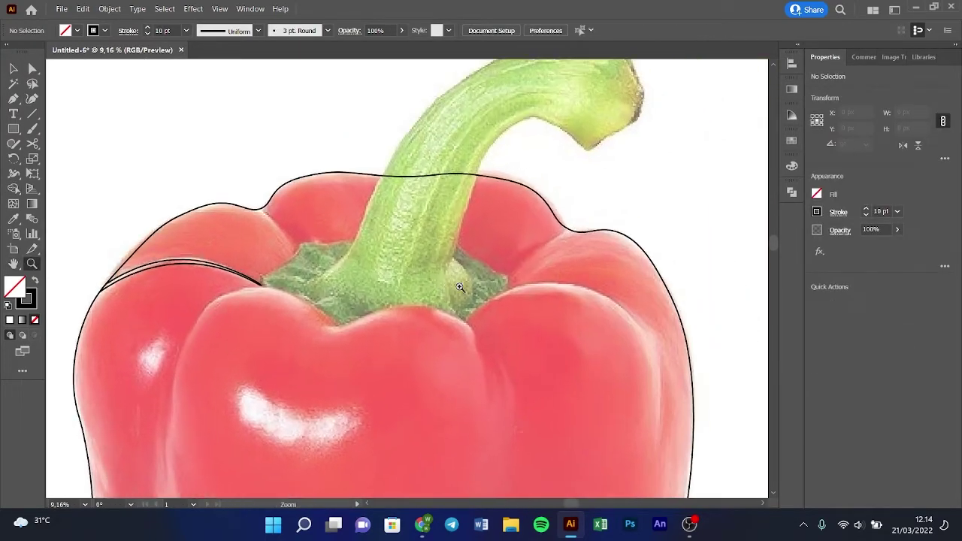
Step: Zoom in on the green calyx and trace its left edge down to the left tip
{"action": "left_click", "coordinate": [460, 287]}
{"action": "key", "text": "v"}
{"action": "left_click", "coordinate": [431, 260]}
{"action": "key", "text": "shift+grave"}
{"action": "left_click", "coordinate": [310, 224]}
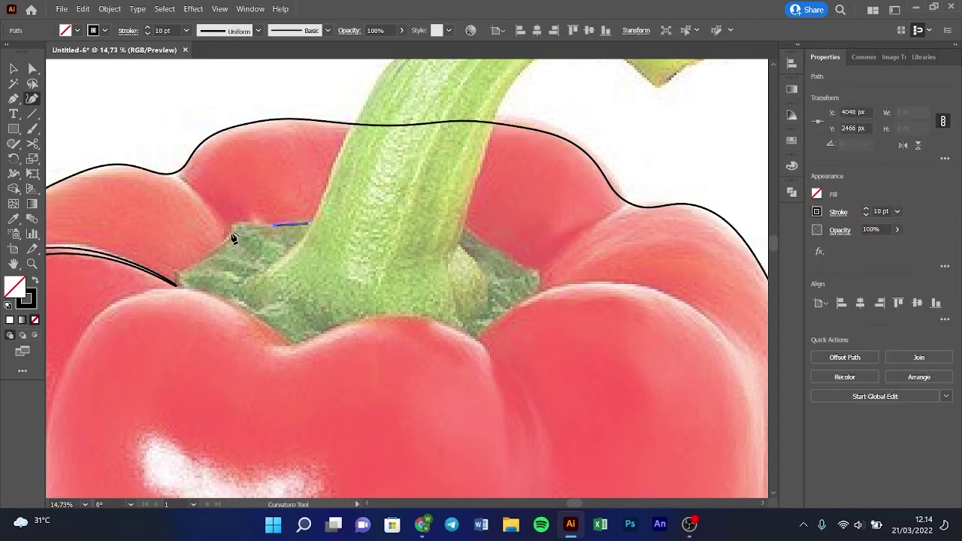
{"action": "left_click", "coordinate": [233, 225]}
{"action": "left_click", "coordinate": [223, 245]}
{"action": "left_click", "coordinate": [173, 272]}
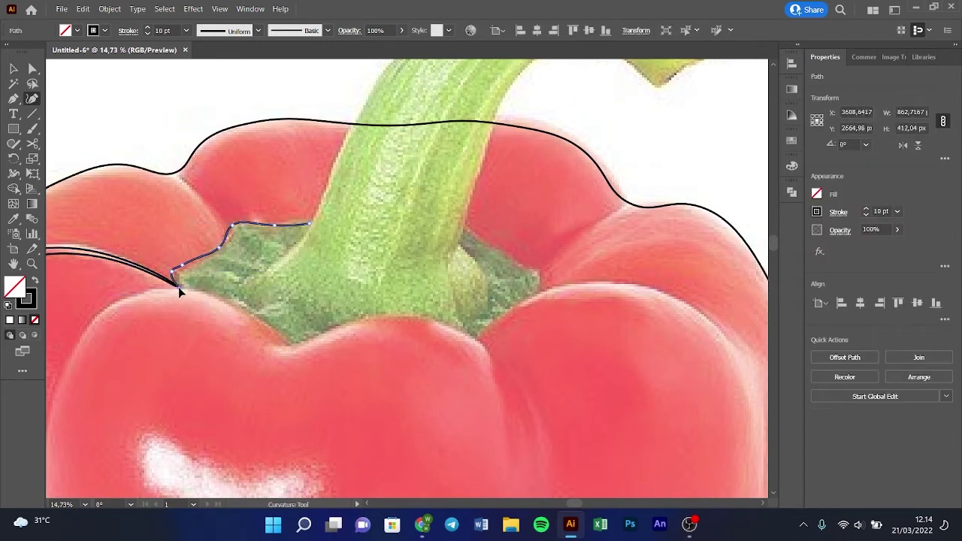
Step: Trace the calyx's bottom and right side, closing its outline across the top
{"action": "left_click", "coordinate": [263, 326]}
{"action": "left_click", "coordinate": [292, 344]}
{"action": "left_click", "coordinate": [345, 326]}
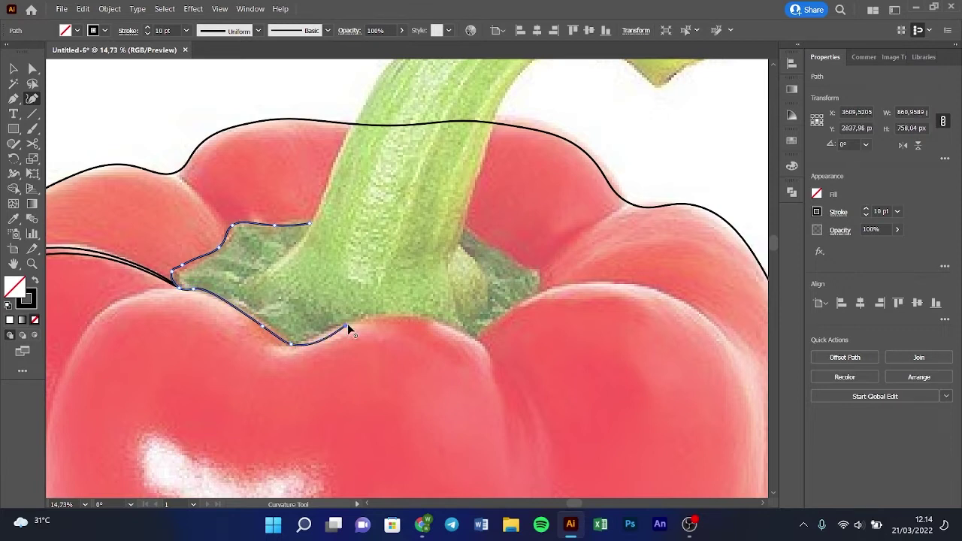
{"action": "left_click", "coordinate": [479, 339]}
{"action": "left_click", "coordinate": [514, 310]}
{"action": "left_click", "coordinate": [539, 295]}
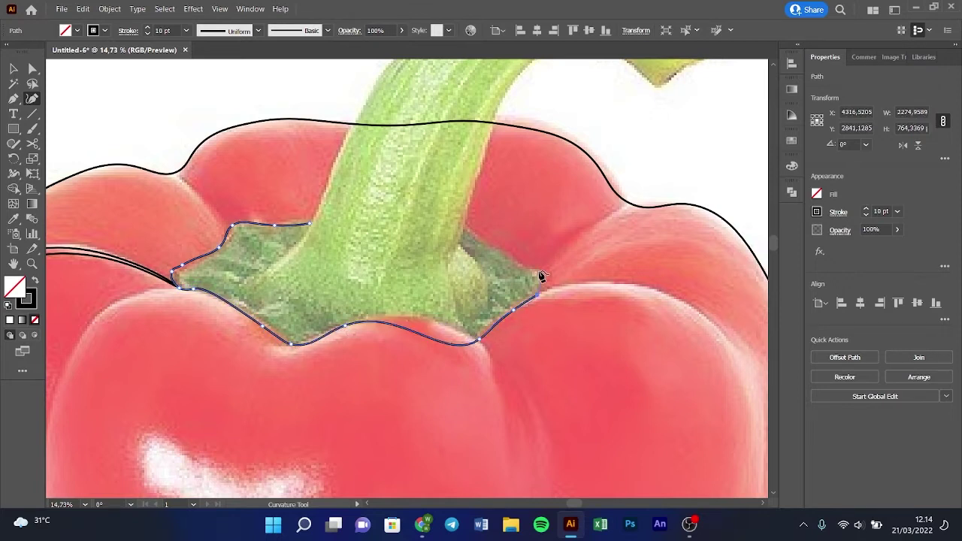
{"action": "left_click", "coordinate": [539, 272]}
{"action": "left_click", "coordinate": [458, 223]}
{"action": "left_click", "coordinate": [308, 224]}
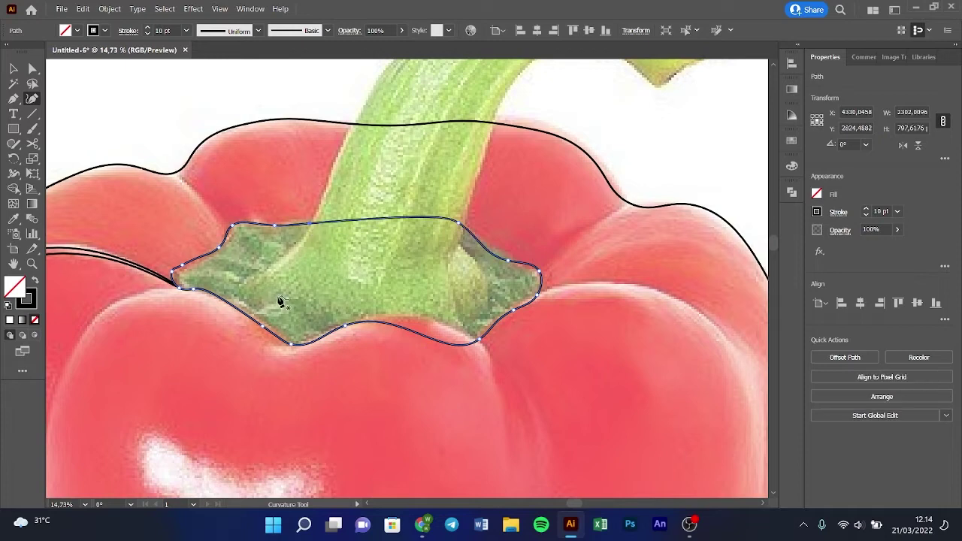
Step: Start the stem outline along the calyx bottom, then trace up the stem and under its arch
{"action": "left_click", "coordinate": [243, 283]}
{"action": "left_click", "coordinate": [321, 328]}
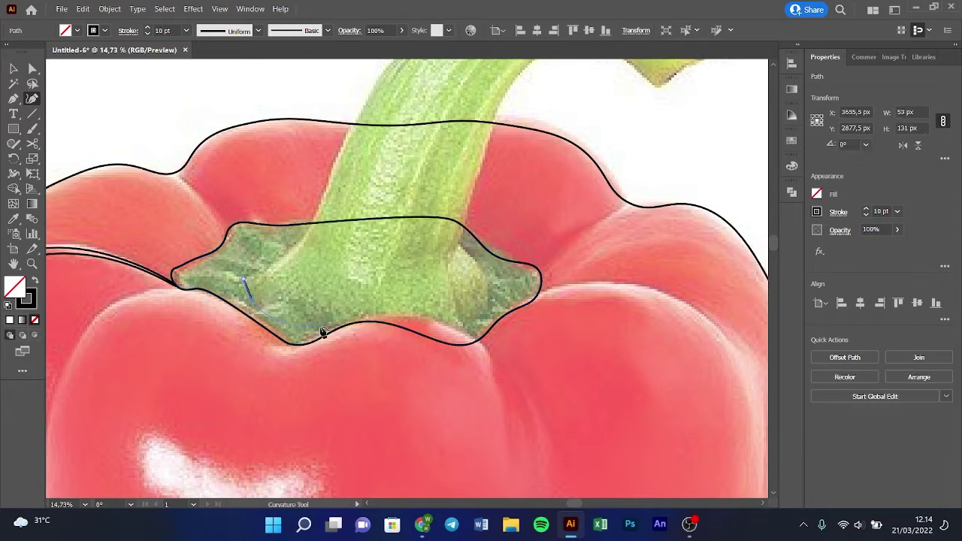
{"action": "left_click", "coordinate": [466, 325]}
{"action": "left_click", "coordinate": [459, 242]}
{"action": "scroll", "coordinate": [468, 258], "scroll_direction": "up", "scroll_amount": 4}
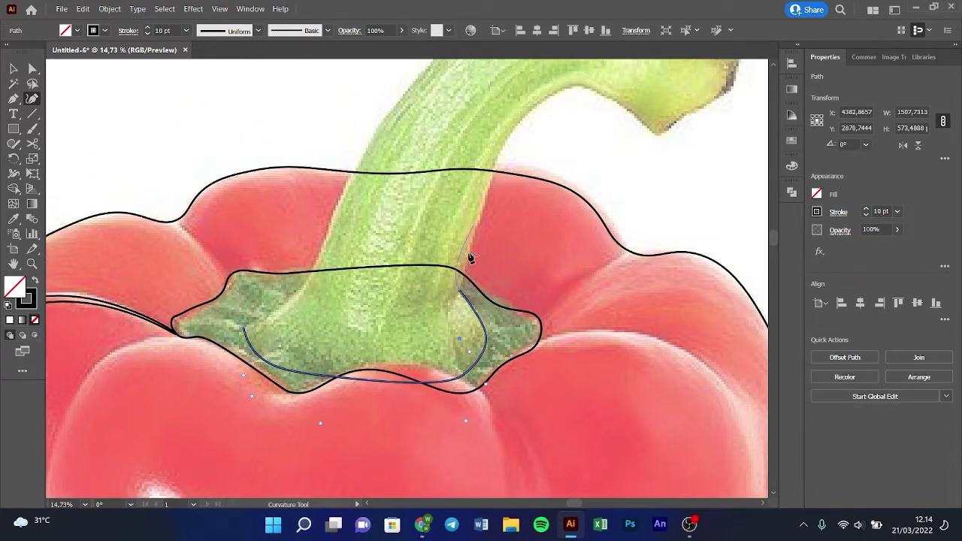
{"action": "left_click", "coordinate": [470, 339]}
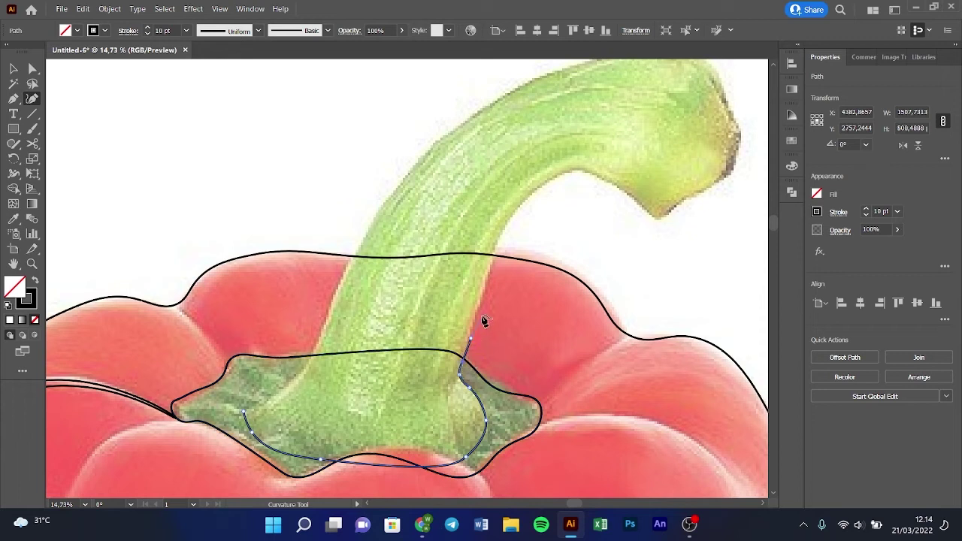
{"action": "left_click", "coordinate": [489, 281]}
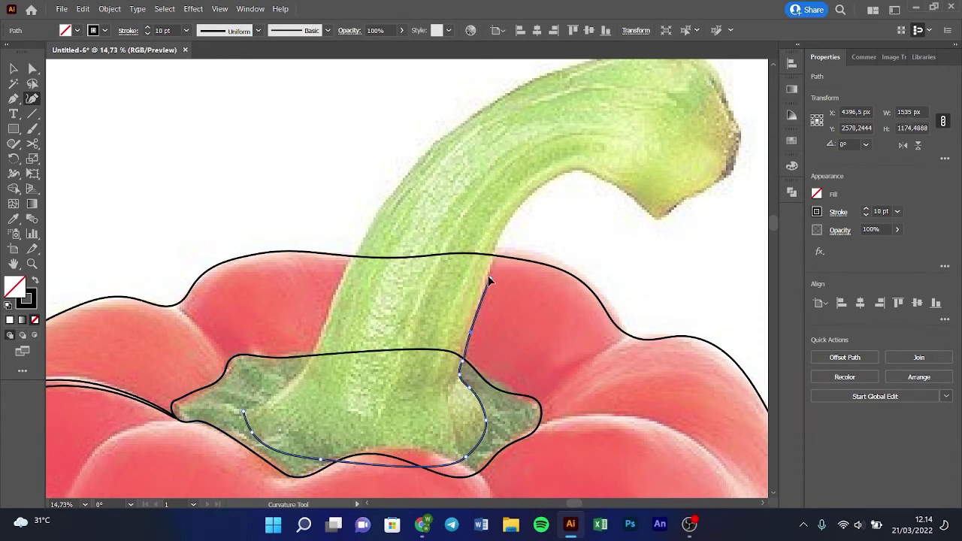
{"action": "left_click", "coordinate": [519, 204]}
{"action": "left_click", "coordinate": [575, 172]}
{"action": "left_click", "coordinate": [621, 190]}
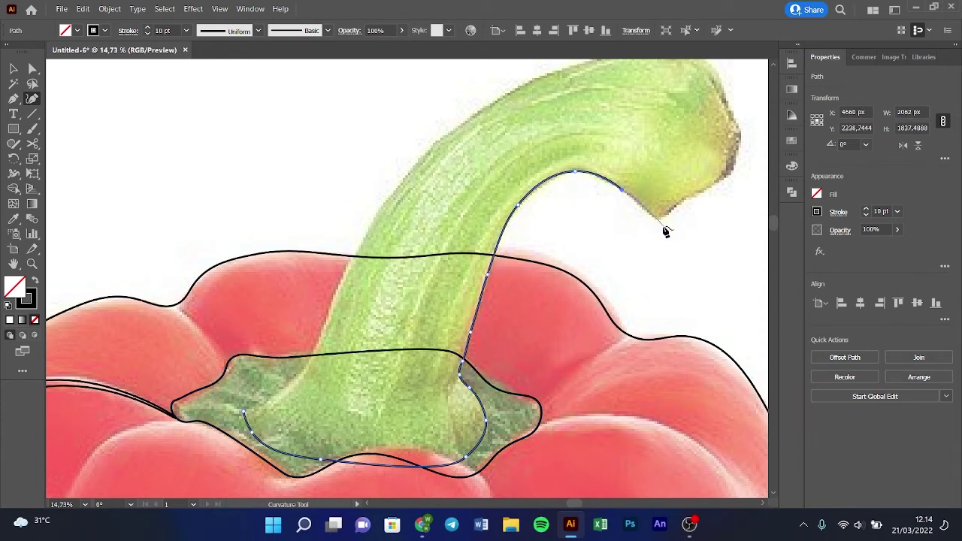
{"action": "left_click", "coordinate": [658, 223]}
Step: Trace around the stem tip, along its top and down its left edge, closing the outline
{"action": "scroll", "coordinate": [720, 233], "scroll_direction": "up", "scroll_amount": 1}
{"action": "left_click", "coordinate": [713, 214]}
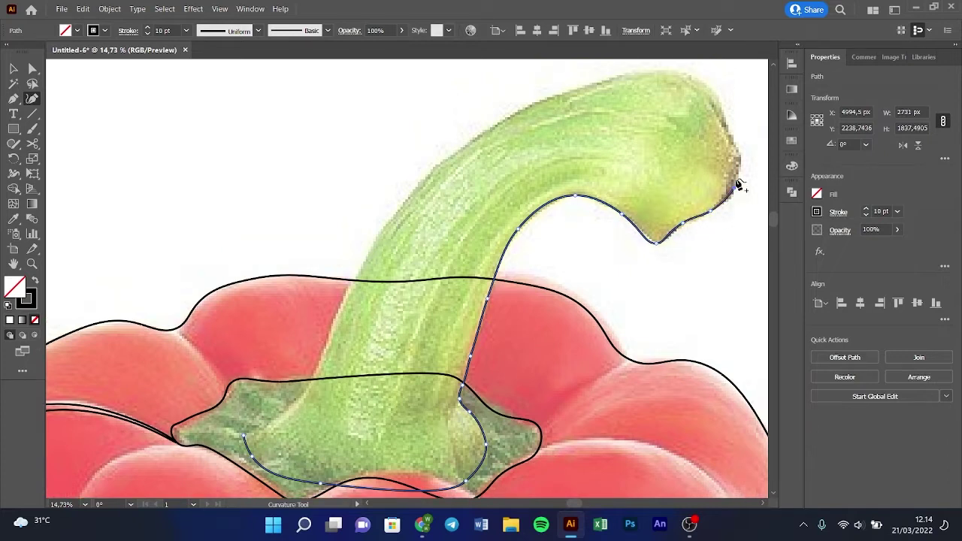
{"action": "left_click", "coordinate": [722, 116]}
{"action": "left_click", "coordinate": [700, 78]}
{"action": "left_click", "coordinate": [591, 85]}
{"action": "left_click", "coordinate": [500, 120]}
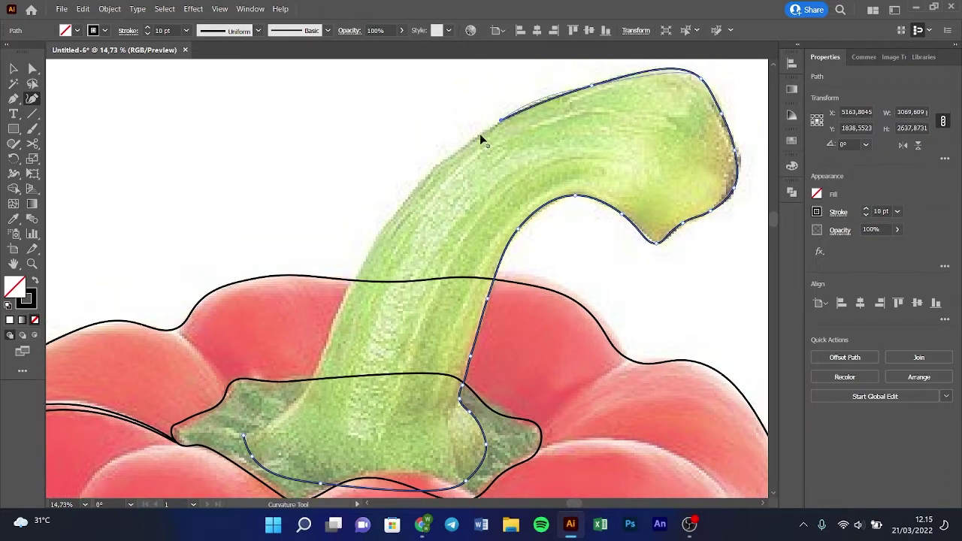
{"action": "left_click", "coordinate": [427, 173]}
{"action": "left_click", "coordinate": [367, 255]}
{"action": "left_click", "coordinate": [327, 332]}
{"action": "left_click", "coordinate": [317, 359]}
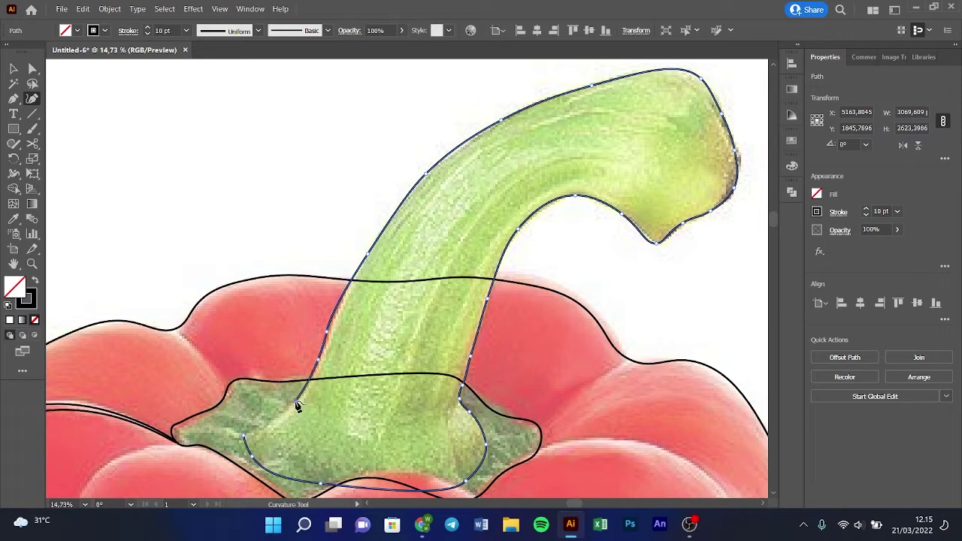
{"action": "left_click", "coordinate": [245, 437]}
Step: Zoom out to the whole stem and place the first point of a new line at its base
{"action": "left_click", "coordinate": [375, 386], "text": "alt"}
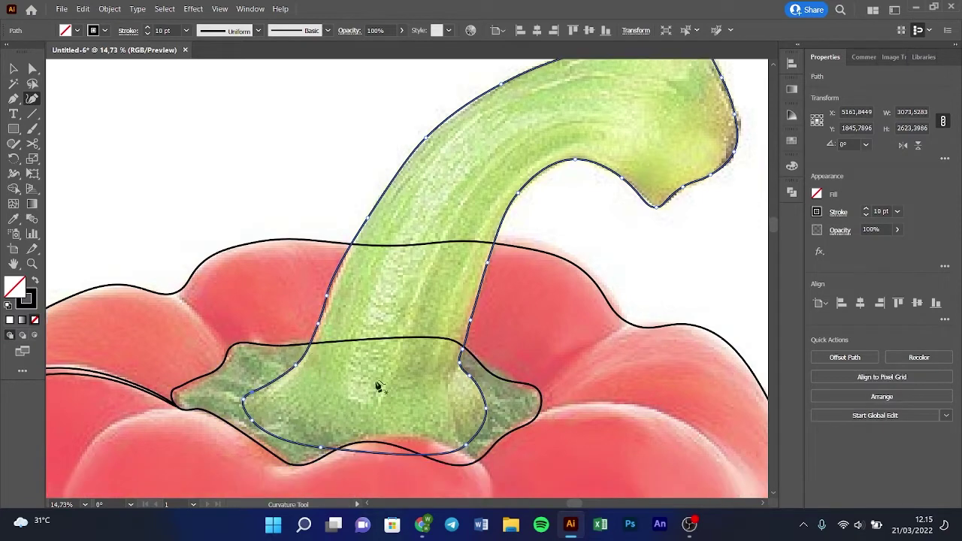
{"action": "left_click", "coordinate": [496, 408], "text": "alt"}
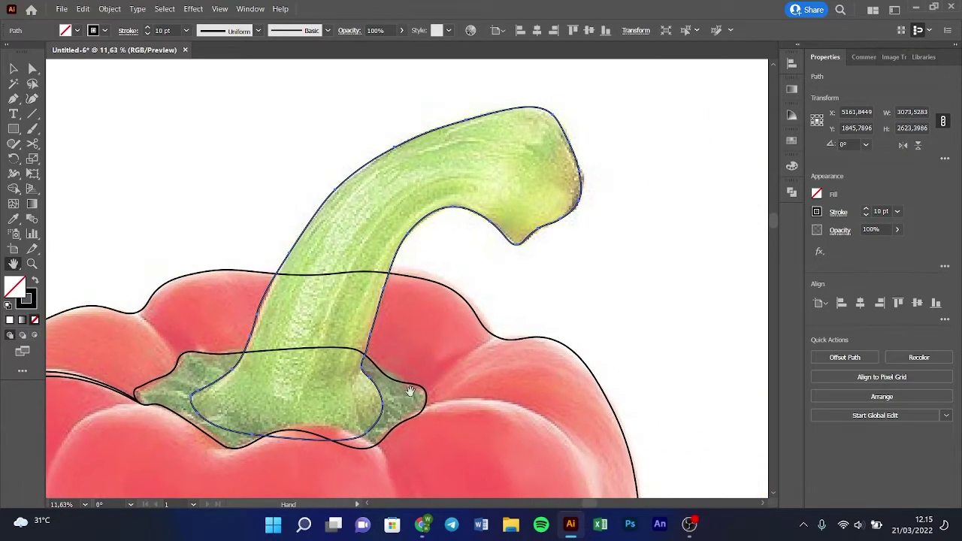
{"action": "left_click", "coordinate": [322, 462]}
Step: Draw the first dividing curve up the stem's middle, looping past the tip back to the base
{"action": "left_click", "coordinate": [319, 402]}
{"action": "left_click_drag", "start_coordinate": [322, 462], "coordinate": [302, 464]}
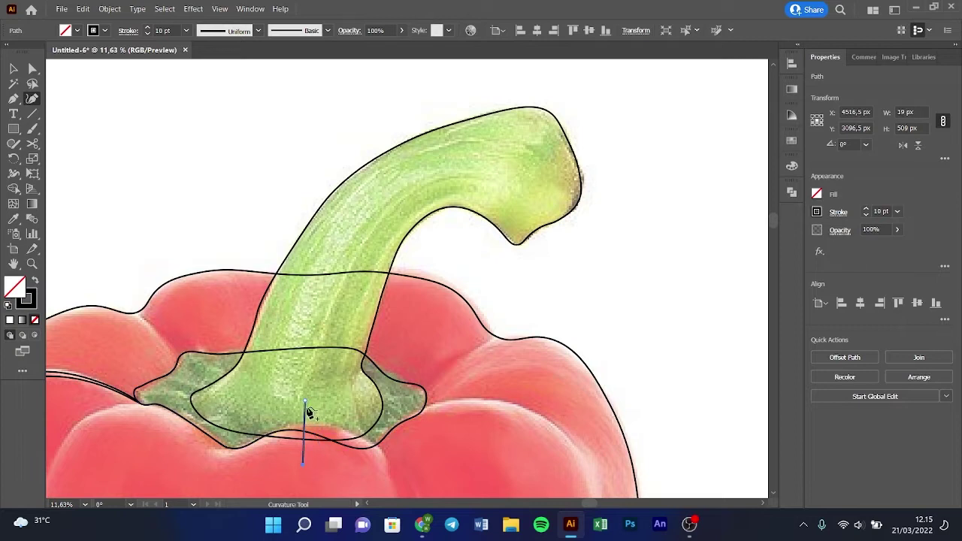
{"action": "left_click_drag", "start_coordinate": [308, 404], "coordinate": [296, 404]}
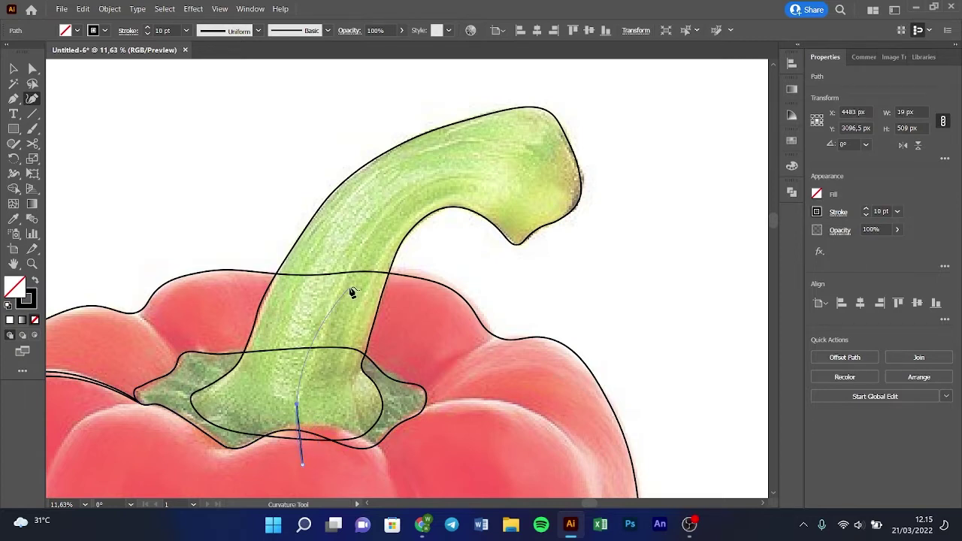
{"action": "left_click", "coordinate": [322, 326]}
{"action": "left_click", "coordinate": [363, 248]}
{"action": "left_click", "coordinate": [417, 194]}
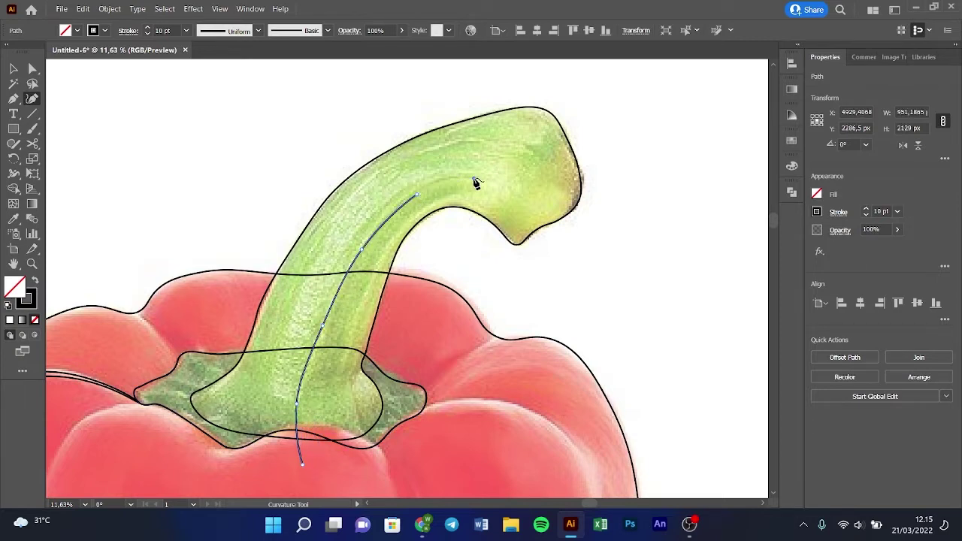
{"action": "left_click", "coordinate": [473, 178]}
{"action": "left_click", "coordinate": [551, 250]}
{"action": "left_click", "coordinate": [301, 463]}
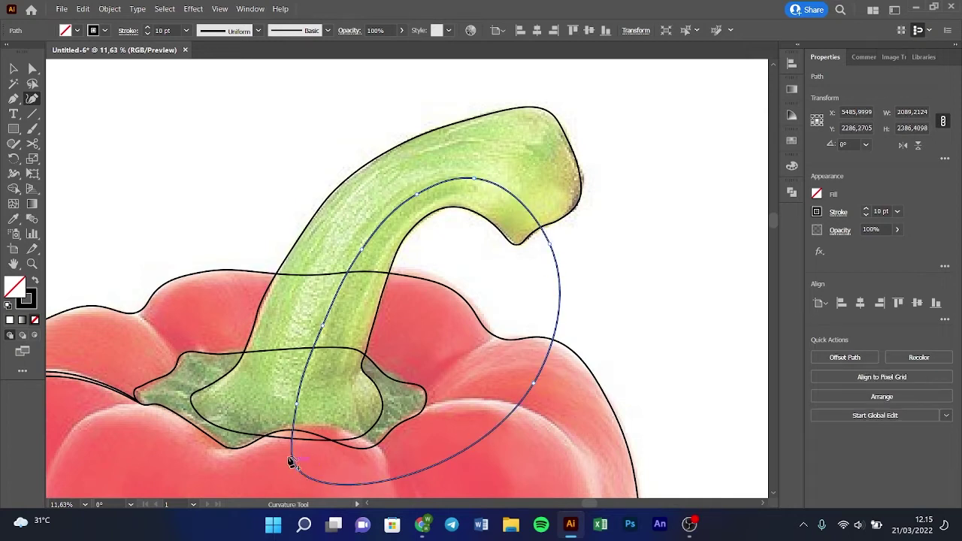
Step: Draw a second dividing curve up the stem's left side, looping around outside the stem
{"action": "left_click", "coordinate": [210, 459]}
{"action": "left_click", "coordinate": [292, 310]}
{"action": "left_click", "coordinate": [336, 225]}
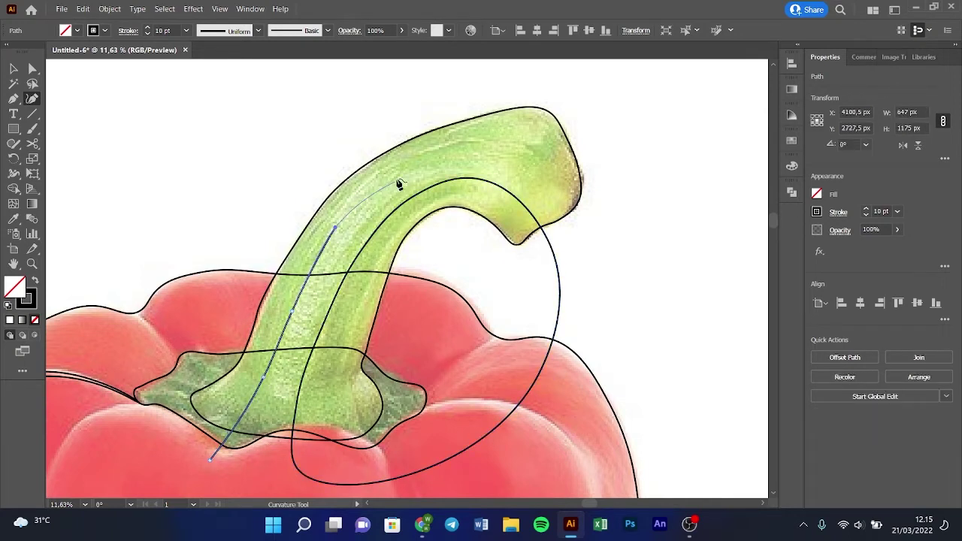
{"action": "left_click", "coordinate": [399, 173]}
{"action": "left_click", "coordinate": [519, 152]}
{"action": "left_click", "coordinate": [601, 214]}
{"action": "left_click", "coordinate": [575, 86]}
{"action": "left_click", "coordinate": [464, 96]}
{"action": "left_click", "coordinate": [316, 141]}
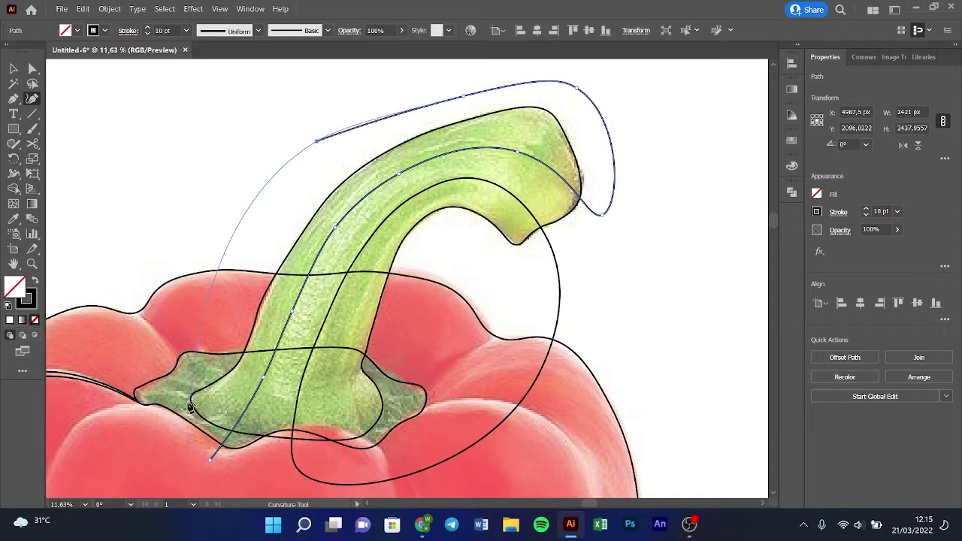
{"action": "left_click", "coordinate": [196, 325]}
{"action": "left_click", "coordinate": [177, 467]}
{"action": "left_click", "coordinate": [211, 460]}
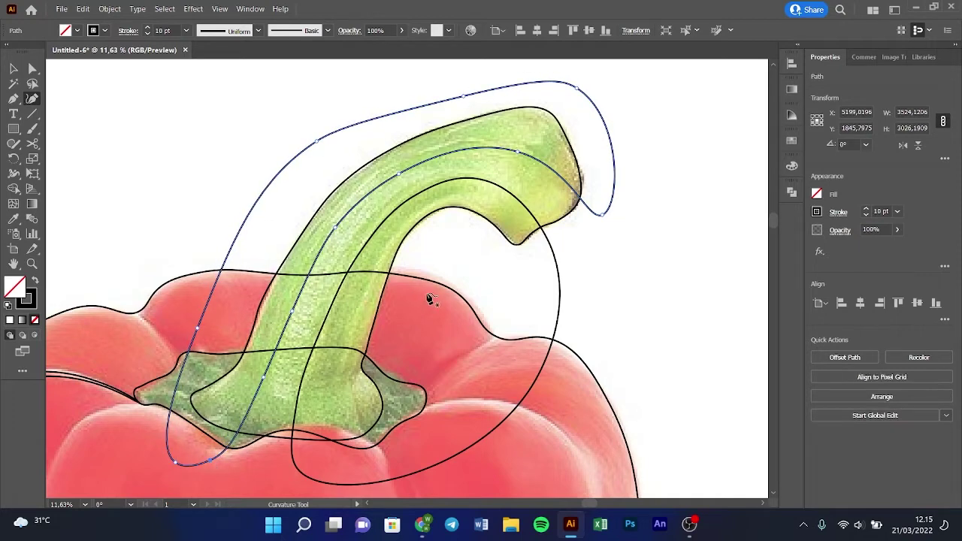
Step: Select all and delete the outer loop pieces with Shape Builder, then zoom in on the stem tip
{"action": "key", "text": "ctrl+a"}
{"action": "key", "text": "shift+m"}
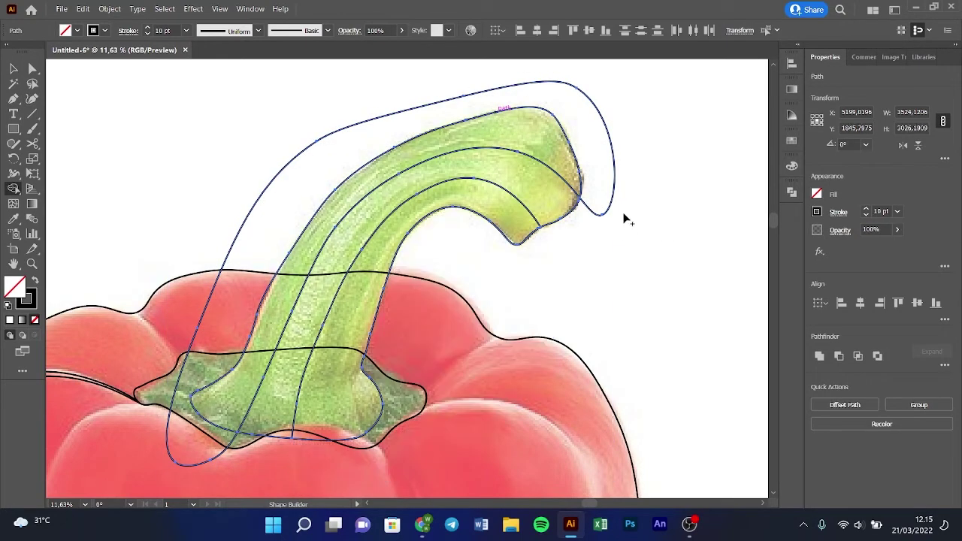
{"action": "left_click", "coordinate": [602, 140], "text": "alt"}
{"action": "key", "text": "ctrl+shift+a"}
{"action": "key", "text": "z"}
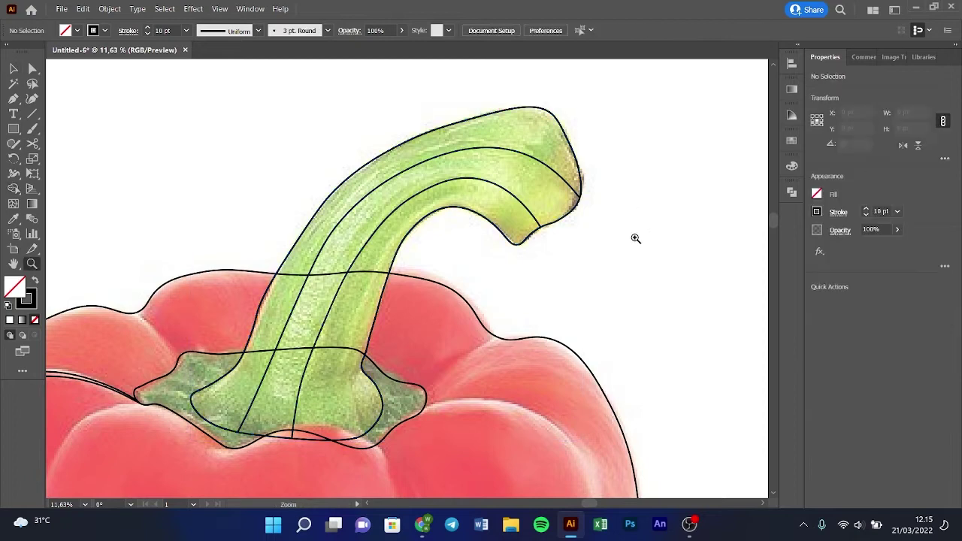
{"action": "left_click", "coordinate": [635, 238]}
{"action": "scroll", "coordinate": [667, 284], "scroll_direction": "up", "scroll_amount": 2}
{"action": "key", "text": "v"}
{"action": "key", "text": "shift+grave"}
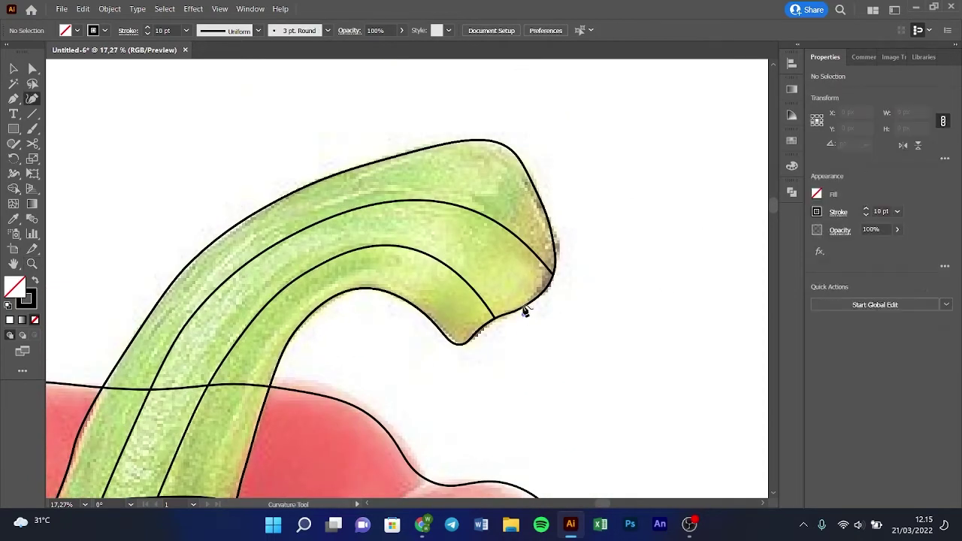
Step: Add a dividing line at the stem's curled tip, deleting the loop piece outside it with Shape Builder
{"action": "left_click", "coordinate": [525, 312]}
{"action": "left_click", "coordinate": [548, 277]}
{"action": "left_click", "coordinate": [547, 244]}
{"action": "left_click", "coordinate": [536, 197]}
{"action": "left_click", "coordinate": [507, 133]}
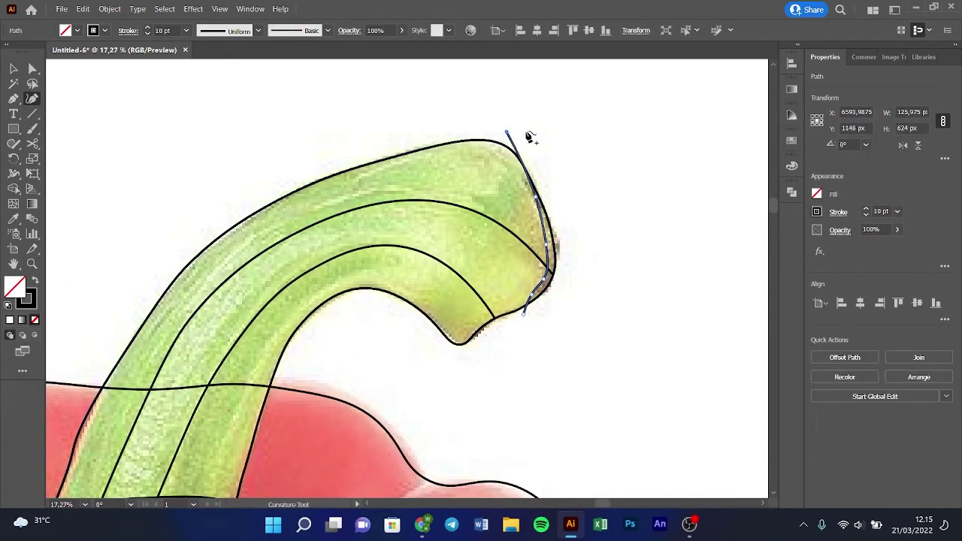
{"action": "left_click", "coordinate": [616, 252]}
{"action": "left_click", "coordinate": [525, 312]}
{"action": "key", "text": "v"}
{"action": "left_click", "coordinate": [415, 246], "text": "shift"}
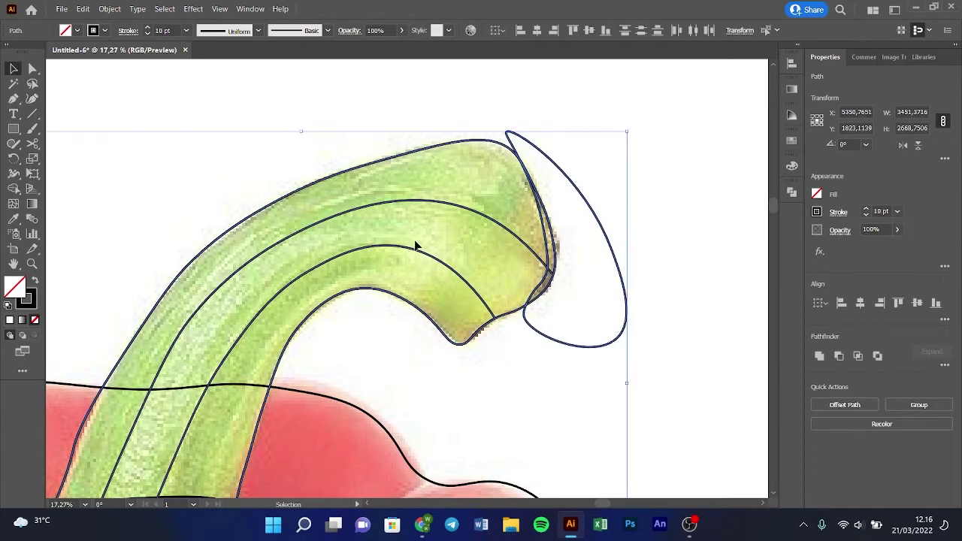
{"action": "key", "text": "shift+m"}
{"action": "left_click", "coordinate": [580, 297], "text": "alt"}
{"action": "key", "text": "ctrl+shift+a"}
Step: Draw a looped curve from the pepper's top outline to the calyx edge along the upper left lobe
{"action": "key", "text": "z"}
{"action": "scroll", "coordinate": [594, 297], "scroll_direction": "down", "scroll_amount": 3}
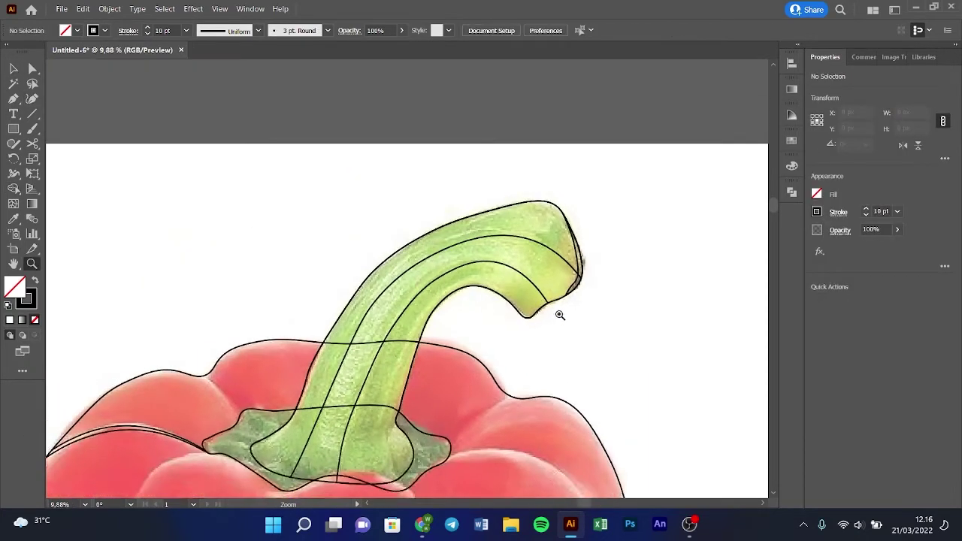
{"action": "scroll", "coordinate": [560, 315], "scroll_direction": "up", "scroll_amount": 2}
{"action": "scroll", "coordinate": [316, 322], "scroll_direction": "up", "scroll_amount": 3}
{"action": "key", "text": "shift+asciitilde"}
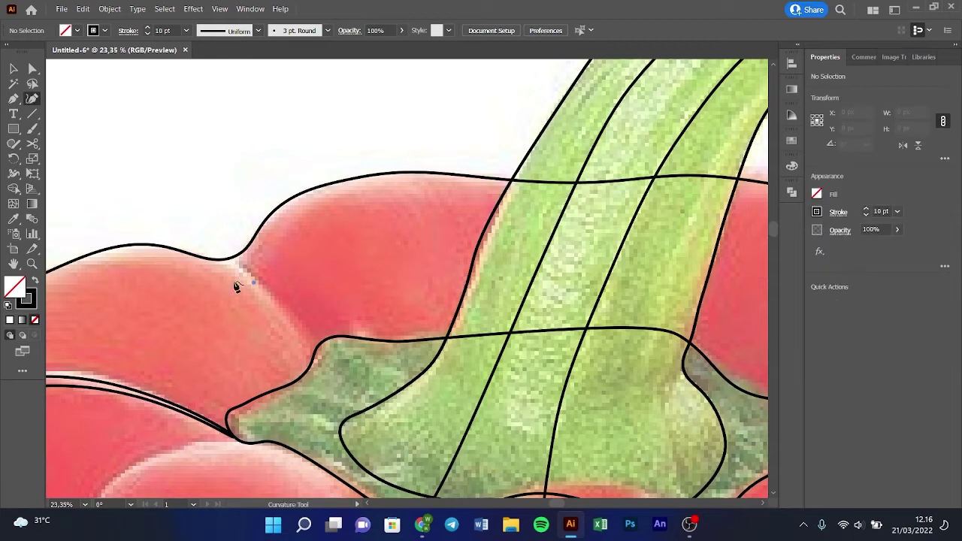
{"action": "left_click", "coordinate": [208, 252]}
{"action": "left_click", "coordinate": [309, 366]}
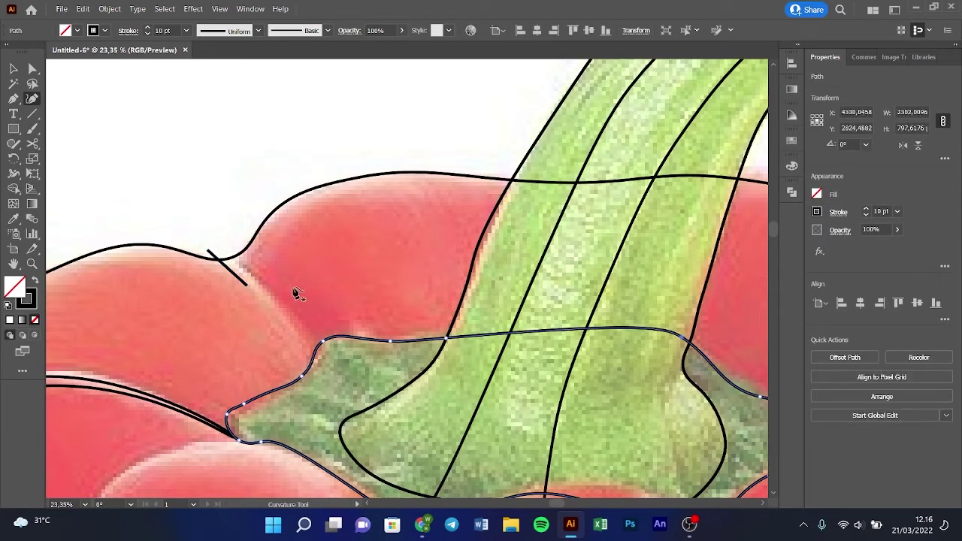
{"action": "left_click", "coordinate": [215, 237]}
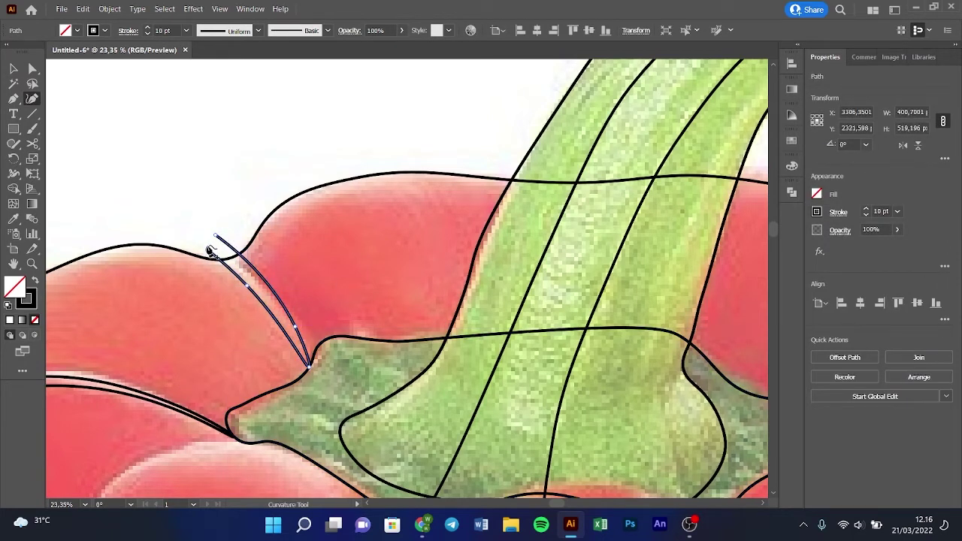
{"action": "left_click", "coordinate": [156, 200]}
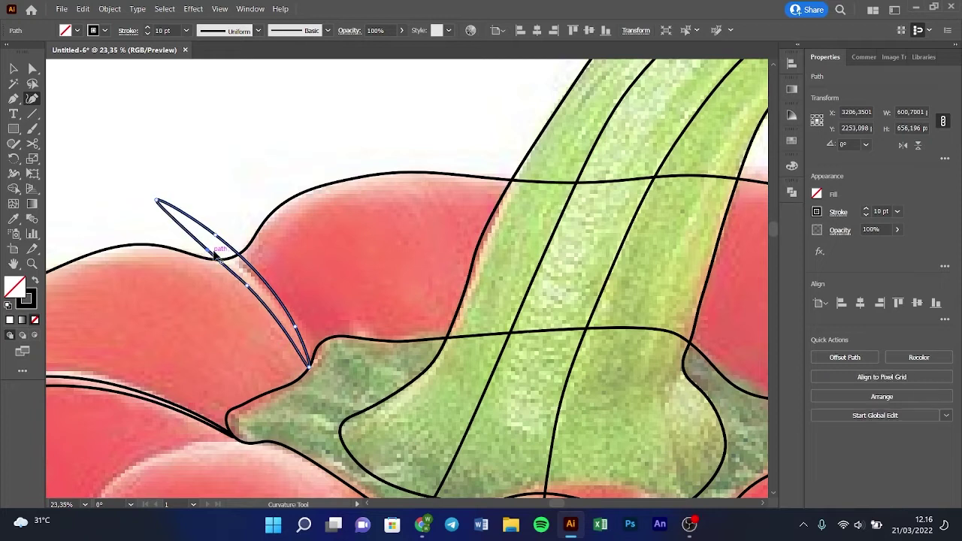
{"action": "left_click", "coordinate": [293, 330]}
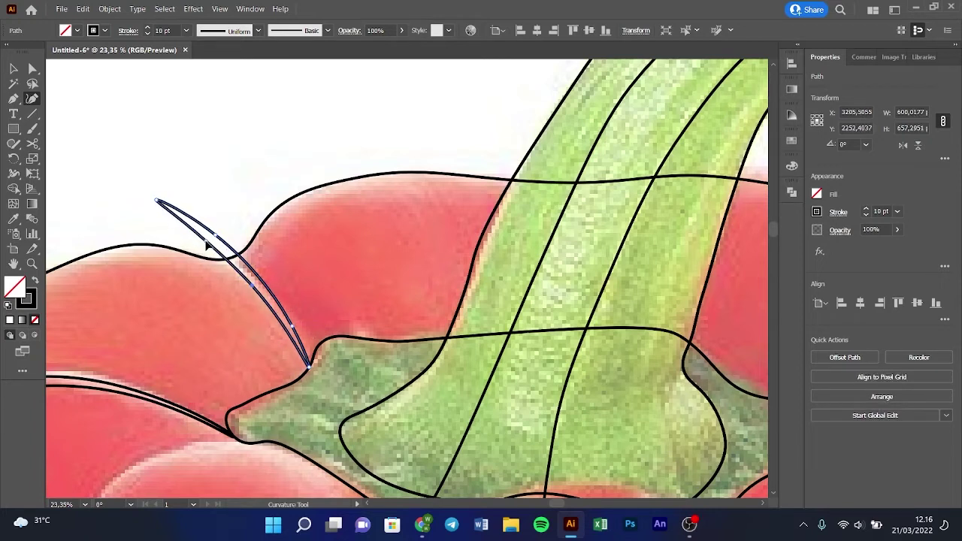
{"action": "left_click_drag", "start_coordinate": [208, 251], "coordinate": [220, 257]}
{"action": "left_click_drag", "start_coordinate": [251, 286], "coordinate": [262, 294]}
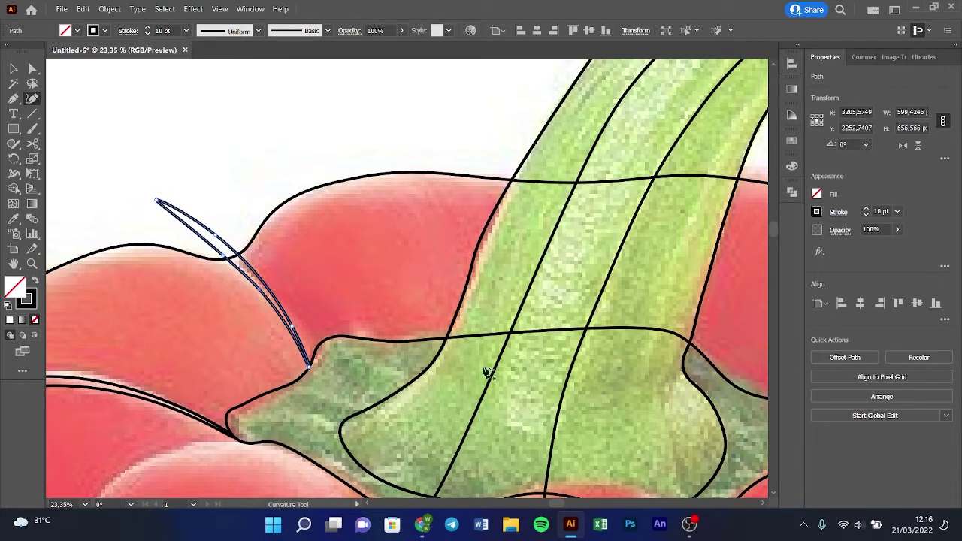
Step: Select all and Shape Builder-delete the loop's sliver outside the upper left lobe
{"action": "scroll", "coordinate": [552, 367], "scroll_direction": "down", "scroll_amount": 2}
{"action": "left_click_drag", "start_coordinate": [438, 368], "coordinate": [352, 323]}
{"action": "key", "text": "v"}
{"action": "key", "text": "ctrl+a"}
{"action": "key", "text": "shift+m"}
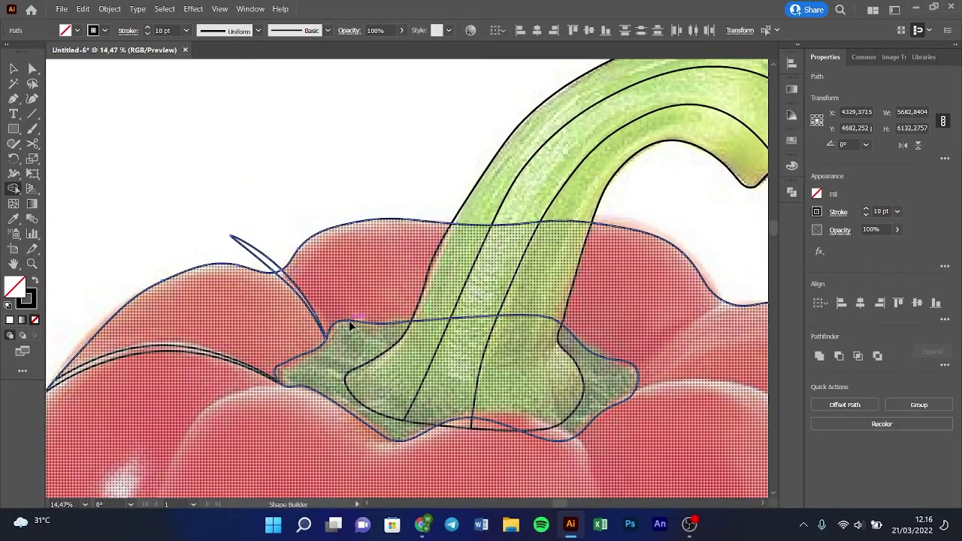
{"action": "left_click", "coordinate": [239, 255], "text": "alt"}
{"action": "key", "text": "ctrl+shift+a"}
Step: Draw a closed sliver path along the crease from the stem base up to the top outline
{"action": "key", "text": "z"}
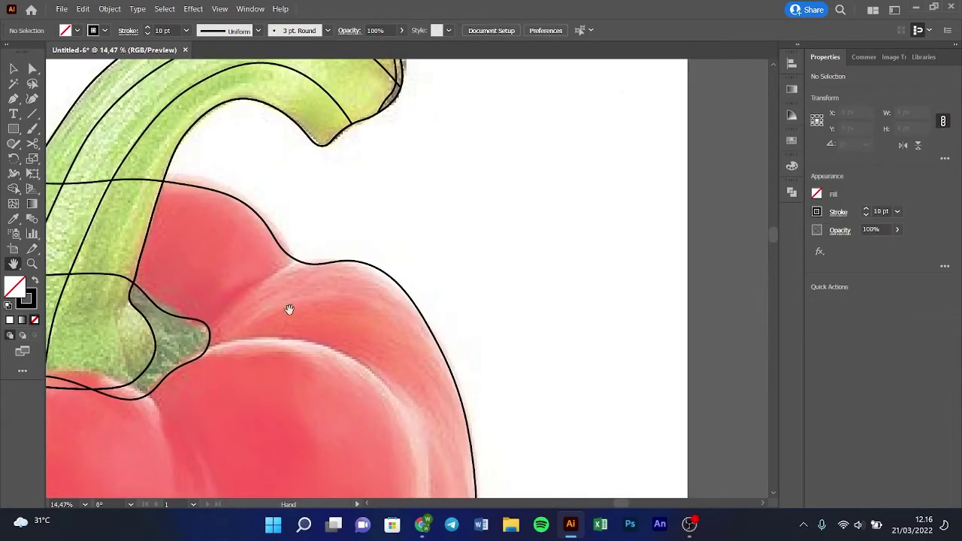
{"action": "left_click_drag", "start_coordinate": [372, 155], "coordinate": [333, 285]}
{"action": "scroll", "coordinate": [333, 286], "scroll_direction": "down", "scroll_amount": 1}
{"action": "key", "text": "shift+grave"}
{"action": "left_click", "coordinate": [180, 315]}
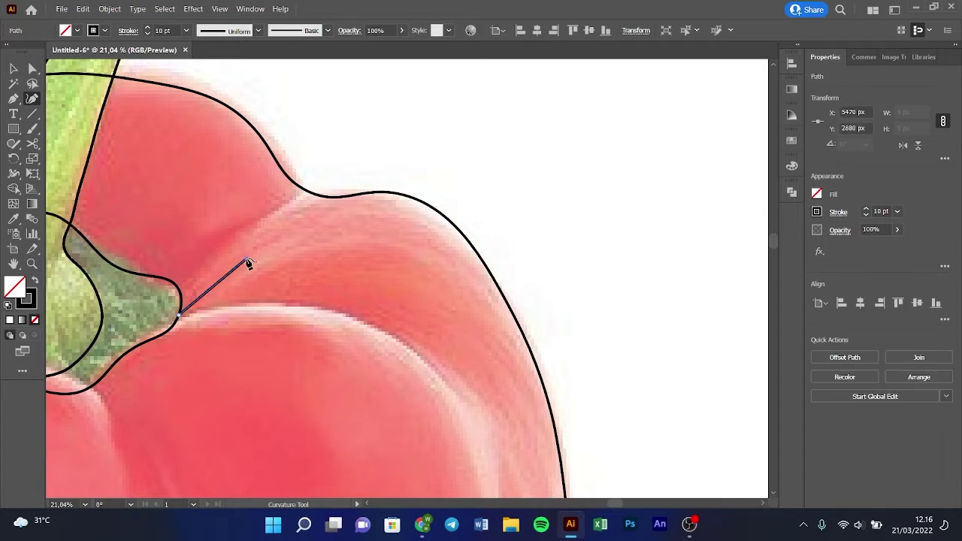
{"action": "left_click", "coordinate": [247, 260]}
{"action": "left_click", "coordinate": [415, 164]}
{"action": "left_click", "coordinate": [274, 213]}
{"action": "left_click", "coordinate": [180, 313]}
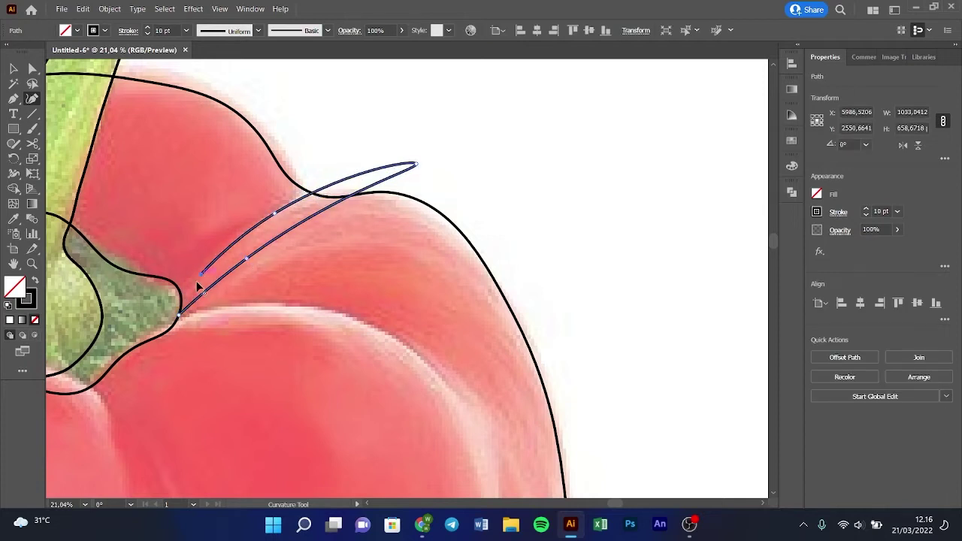
{"action": "left_click", "coordinate": [182, 313]}
Step: Thin the sliver's lower curve, apply Shape Builder with the outline, then deselect and zoom out
{"action": "mouse_move", "coordinate": [245, 263]}
{"action": "left_mouse_down"}
{"action": "mouse_move", "coordinate": [240, 248]}
{"action": "mouse_move", "coordinate": [294, 213]}
{"action": "left_mouse_up"}
{"action": "left_click", "coordinate": [207, 276]}
{"action": "left_click_drag", "start_coordinate": [353, 94], "coordinate": [436, 240]}
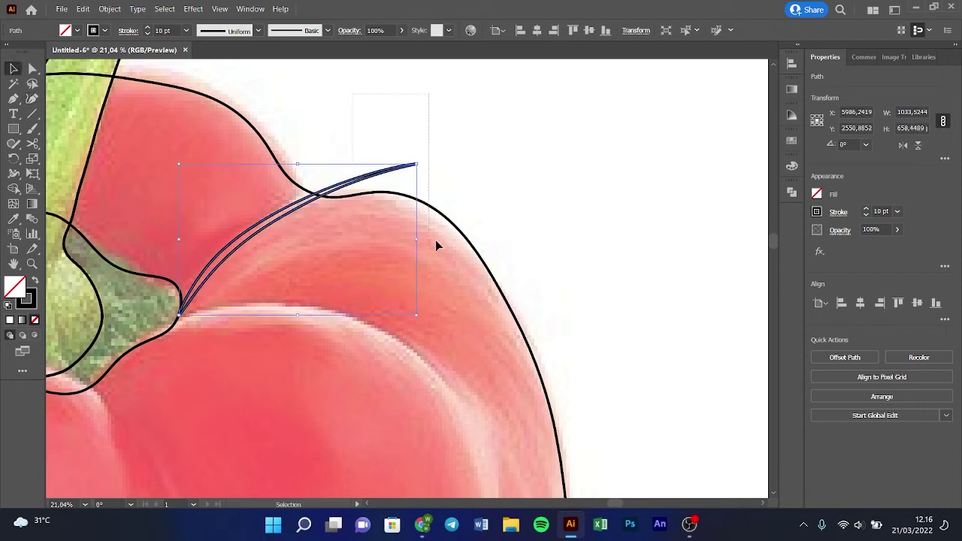
{"action": "key", "text": "shift+m"}
{"action": "key", "text": "ctrl+shift+a"}
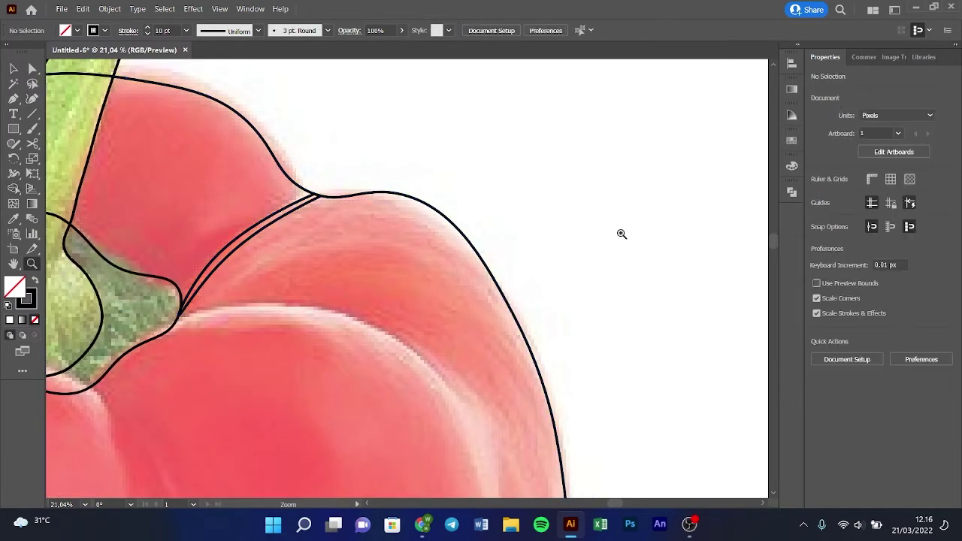
{"action": "key", "text": "z"}
{"action": "scroll", "coordinate": [554, 240], "scroll_direction": "down", "scroll_amount": 5}
{"action": "scroll", "coordinate": [370, 283], "scroll_direction": "down", "scroll_amount": 2}
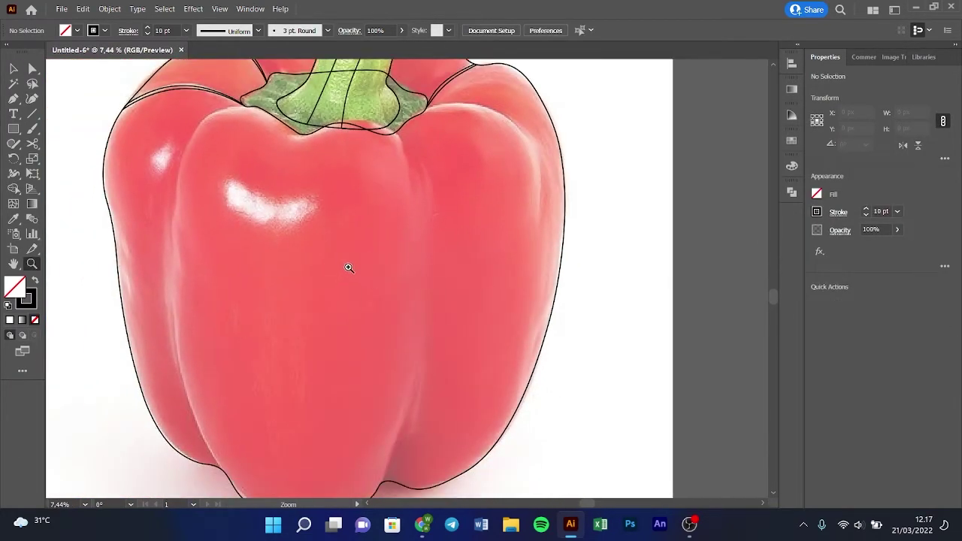
{"action": "key", "text": "v"}
{"action": "key", "text": "shift+grave"}
Step: Draw a curve along the left shoulder's lobe edge, under the stem and past its right side
{"action": "left_click", "coordinate": [205, 127]}
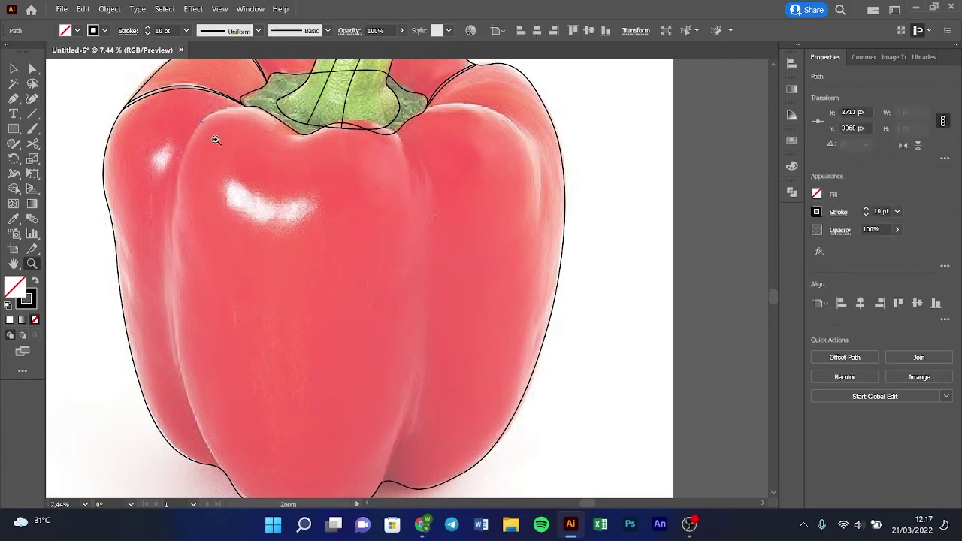
{"action": "scroll", "coordinate": [308, 211], "scroll_direction": "up", "scroll_amount": 3}
{"action": "key", "text": "ctrl+shift+a"}
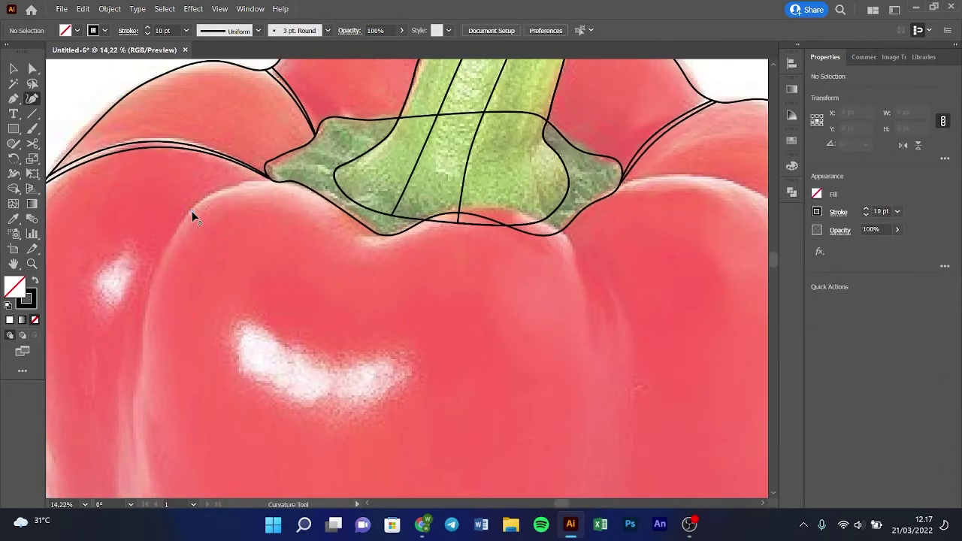
{"action": "left_click", "coordinate": [176, 231]}
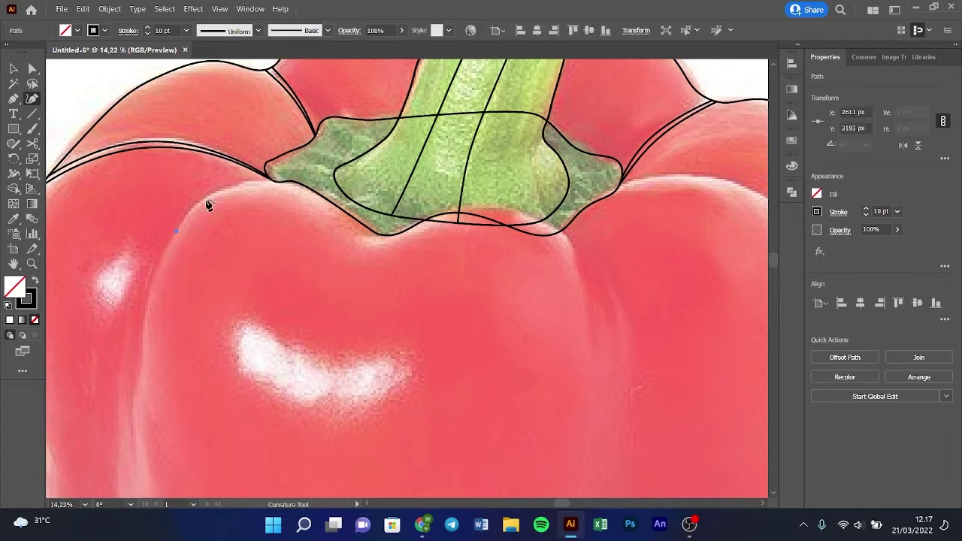
{"action": "left_click", "coordinate": [204, 200]}
{"action": "left_click", "coordinate": [298, 198]}
{"action": "left_click", "coordinate": [364, 244]}
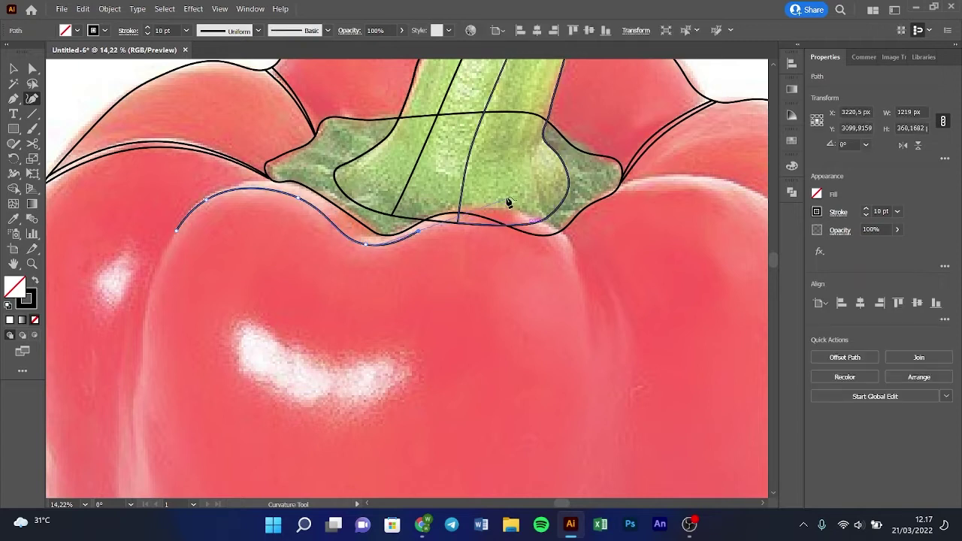
{"action": "left_click", "coordinate": [485, 215]}
{"action": "left_click", "coordinate": [539, 226]}
{"action": "left_click", "coordinate": [571, 251]}
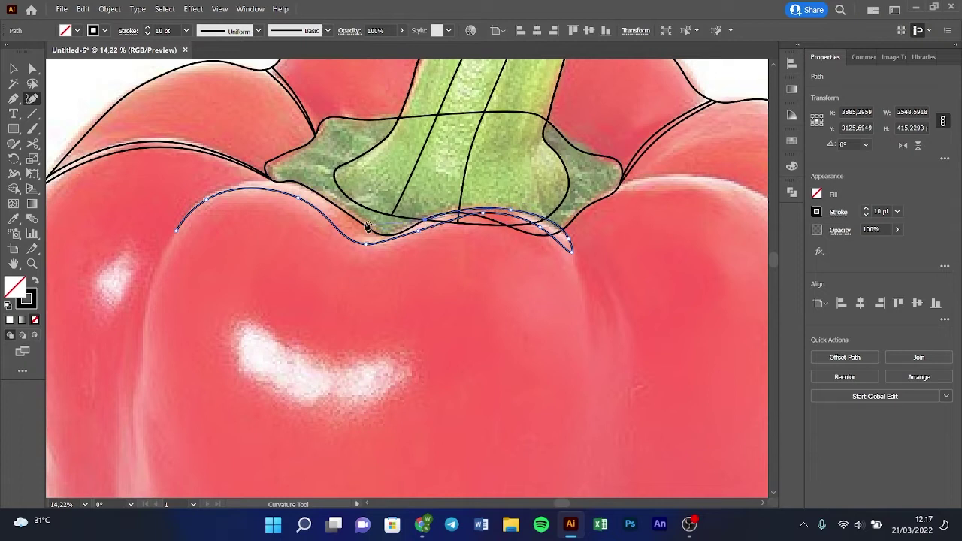
{"action": "left_click_drag", "start_coordinate": [425, 223], "coordinate": [386, 239]}
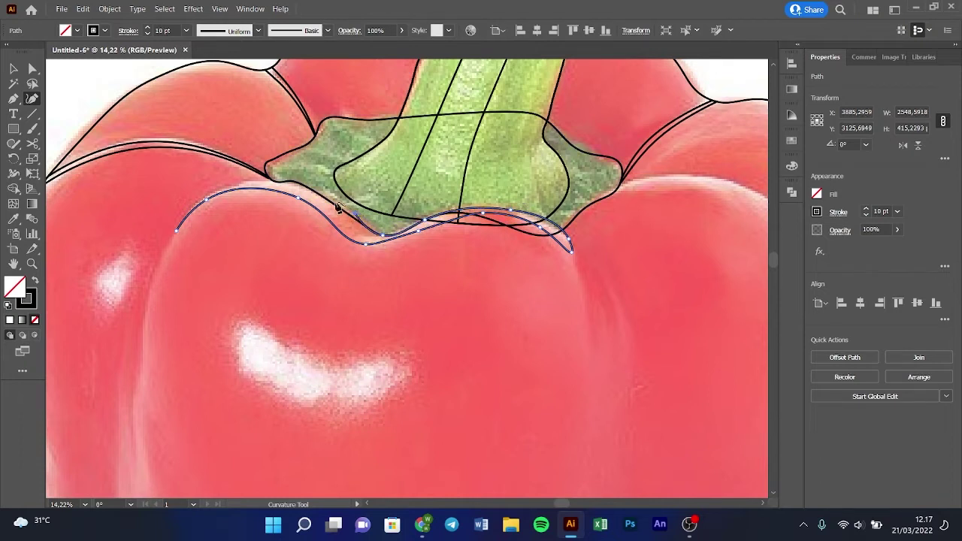
Step: Close the crescent under the stem and refine its left end, lower points and right end
{"action": "left_click", "coordinate": [293, 180]}
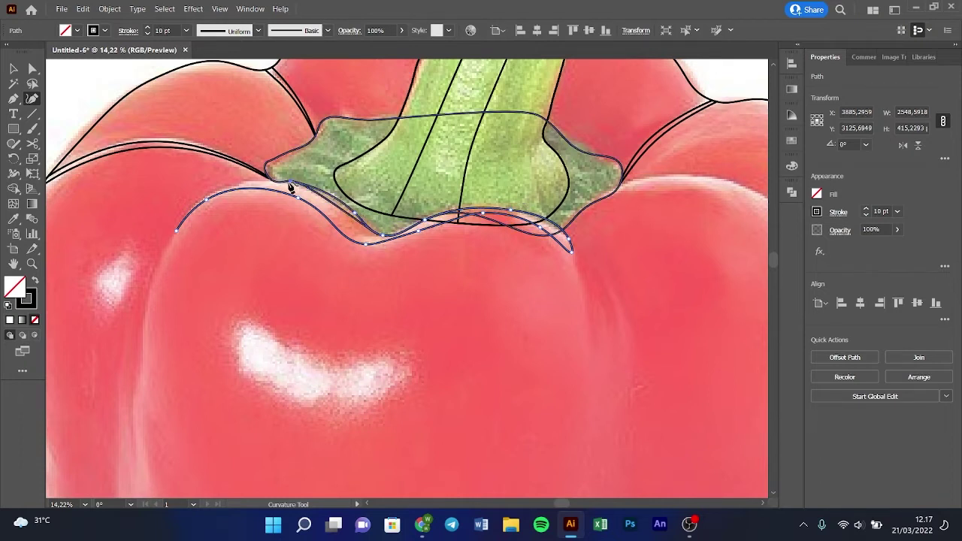
{"action": "left_click", "coordinate": [176, 231]}
{"action": "left_click", "coordinate": [212, 195]}
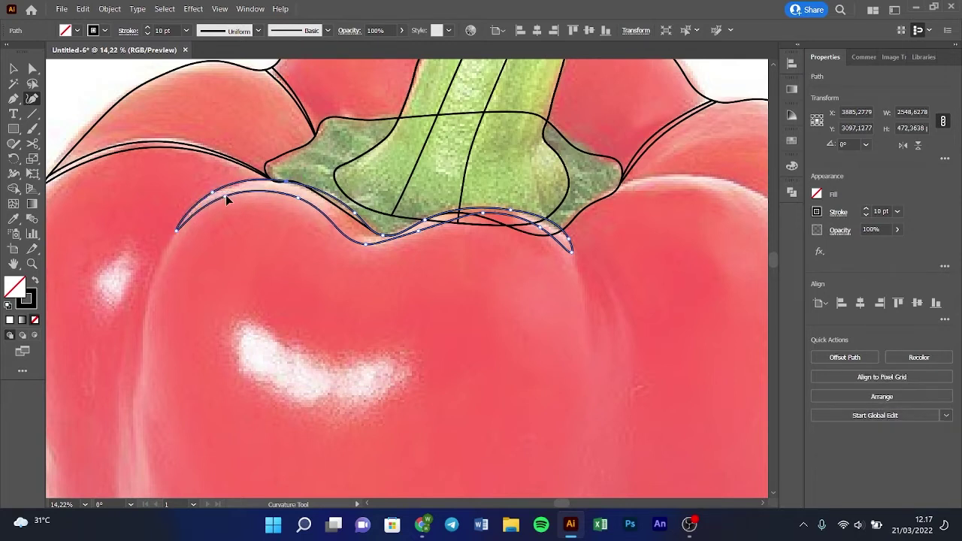
{"action": "left_click_drag", "start_coordinate": [365, 242], "coordinate": [392, 241]}
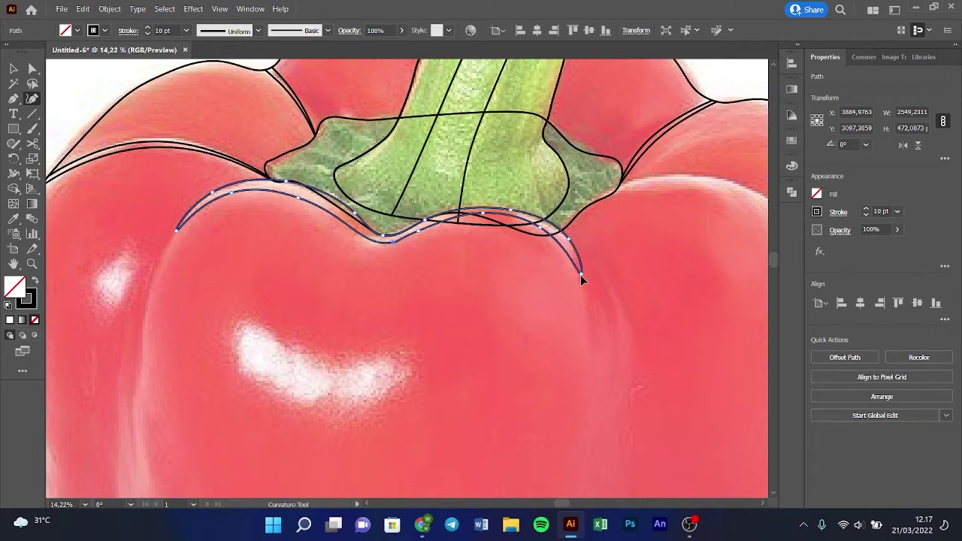
{"action": "left_click_drag", "start_coordinate": [580, 275], "coordinate": [580, 290]}
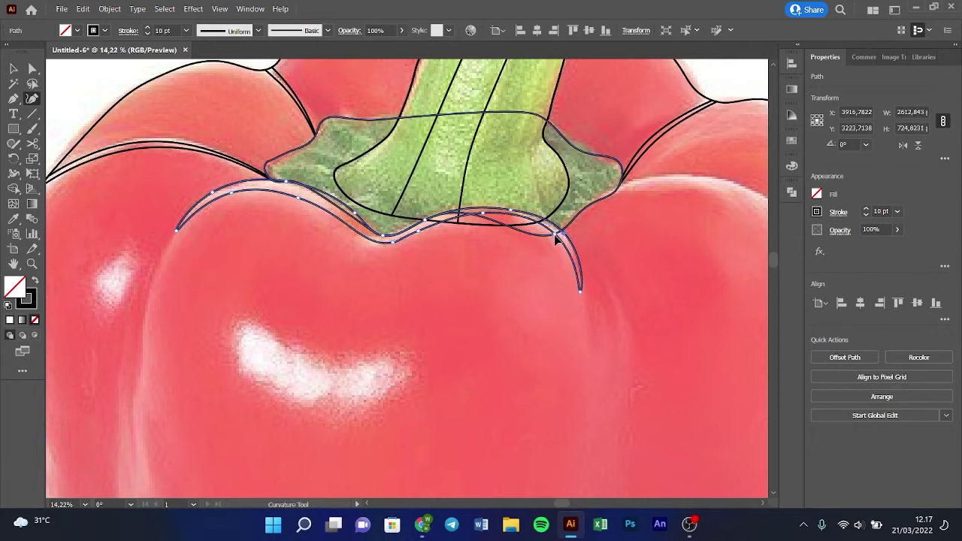
Step: Draw a closed crescent path along the right lobe's upper curve beside the stem base
{"action": "left_click_drag", "start_coordinate": [584, 275], "coordinate": [282, 256]}
{"action": "key", "text": "v"}
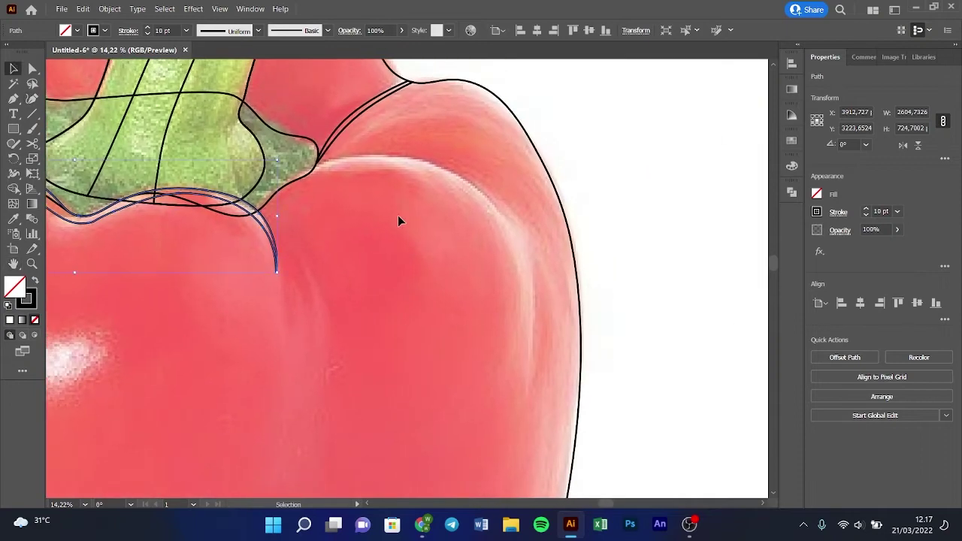
{"action": "left_click", "coordinate": [399, 218]}
{"action": "key", "text": "shift+grave"}
{"action": "left_click", "coordinate": [425, 179]}
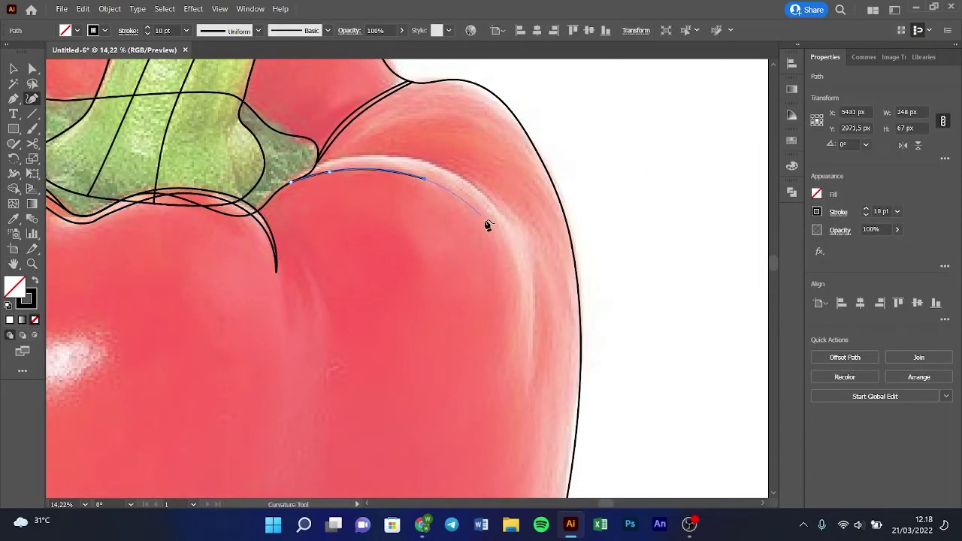
{"action": "left_click", "coordinate": [507, 241]}
{"action": "left_click", "coordinate": [526, 389]}
{"action": "left_click", "coordinate": [536, 272]}
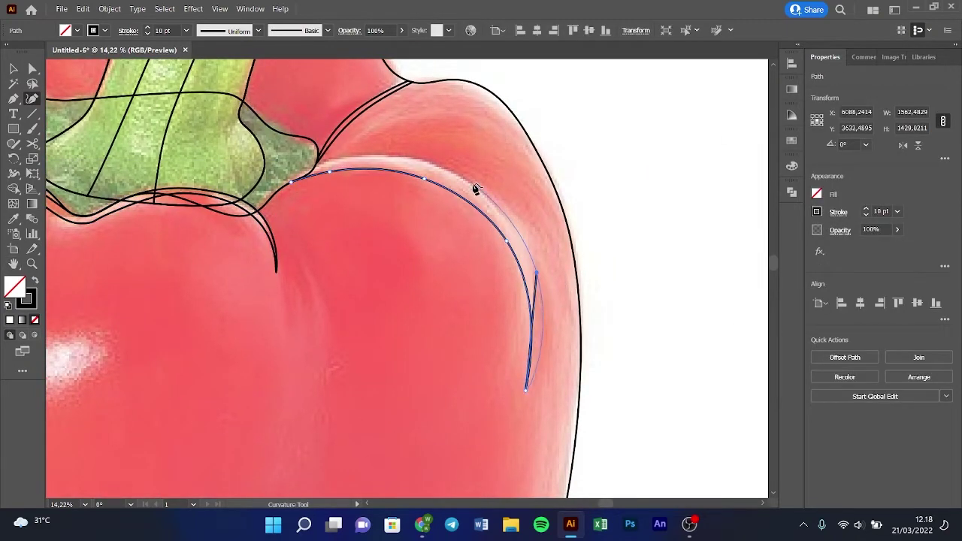
{"action": "left_click", "coordinate": [470, 183]}
{"action": "left_click", "coordinate": [367, 155]}
{"action": "left_click", "coordinate": [291, 182]}
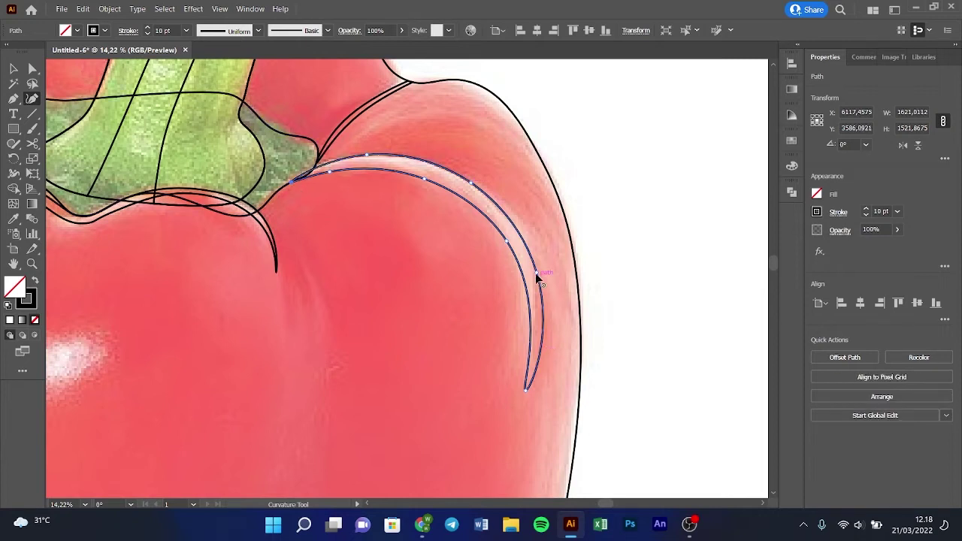
Step: Reshape the right-lobe crescent's outer curve near its lower end
{"action": "key", "text": "v"}
{"action": "left_click", "coordinate": [565, 318]}
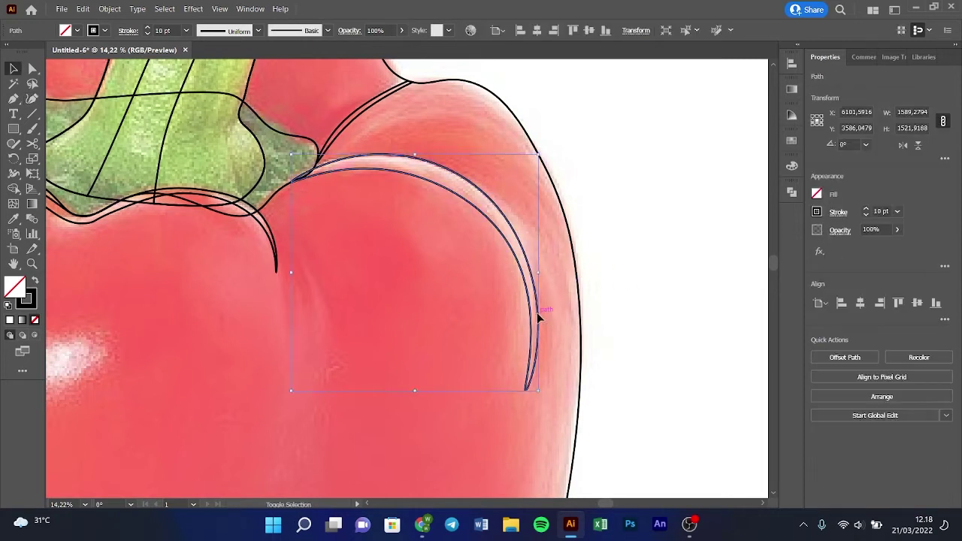
{"action": "key", "text": "shift+grave"}
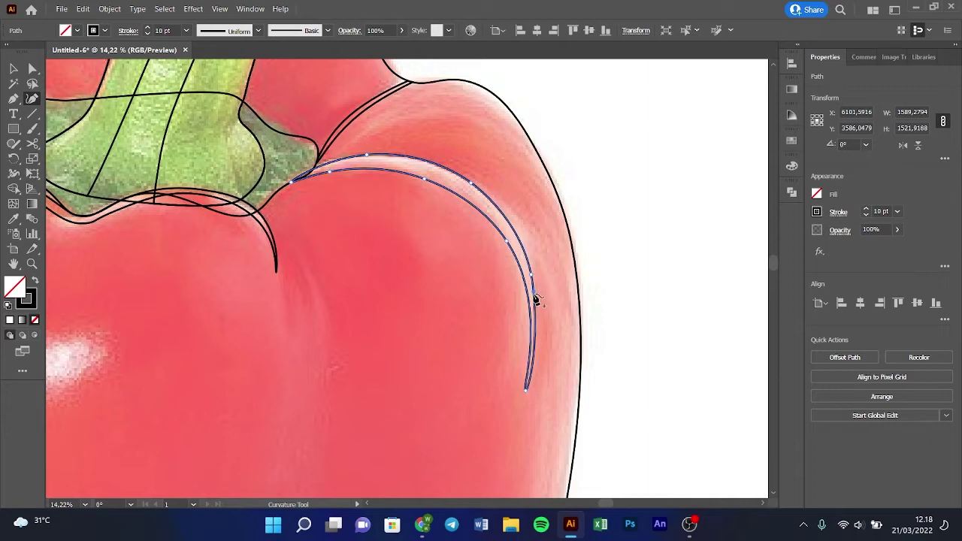
{"action": "left_click_drag", "start_coordinate": [535, 299], "coordinate": [535, 307]}
{"action": "key", "text": "ctrl+shift+a"}
Step: Zoom to the pepper's lower half and draw a curve up the left crease and back down
{"action": "key", "text": "ctrl+0"}
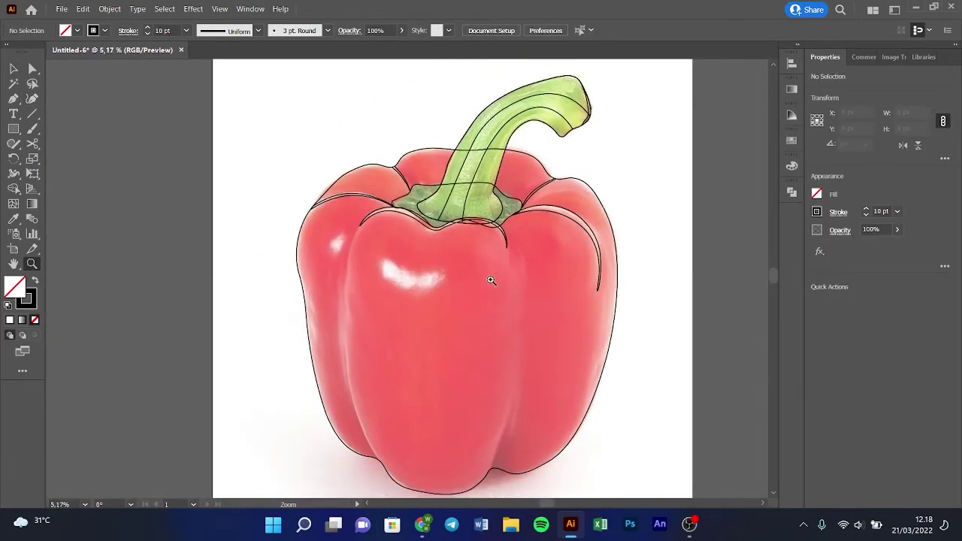
{"action": "key", "text": "z"}
{"action": "left_click", "coordinate": [429, 258]}
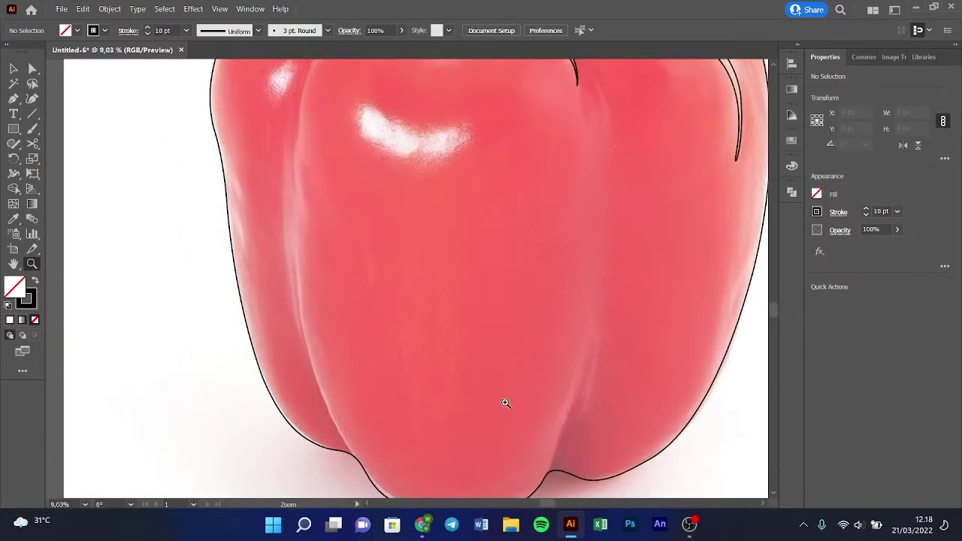
{"action": "mouse_move", "coordinate": [432, 258]}
{"action": "left_mouse_down"}
{"action": "mouse_move", "coordinate": [296, 371]}
{"action": "mouse_move", "coordinate": [362, 385]}
{"action": "left_mouse_up"}
{"action": "key", "text": "shift+grave"}
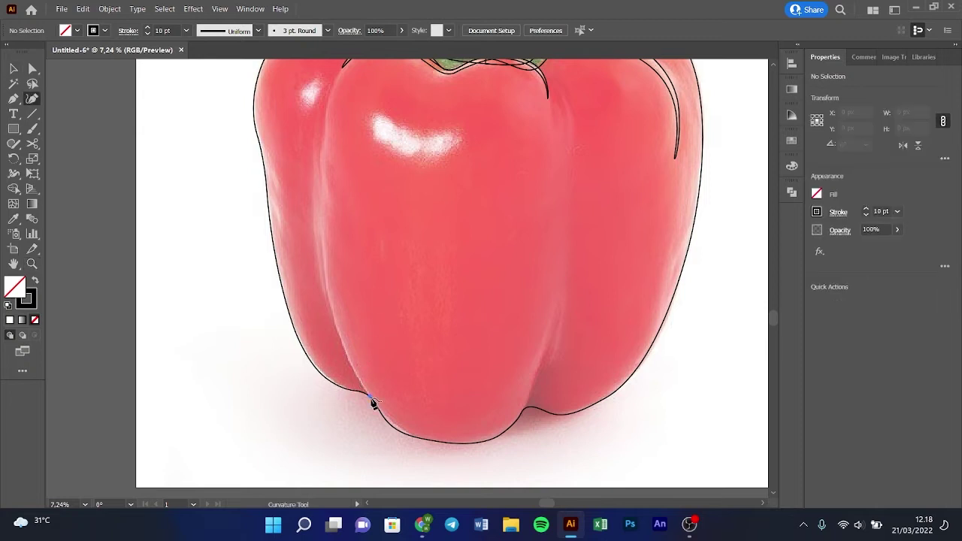
{"action": "left_click", "coordinate": [355, 371]}
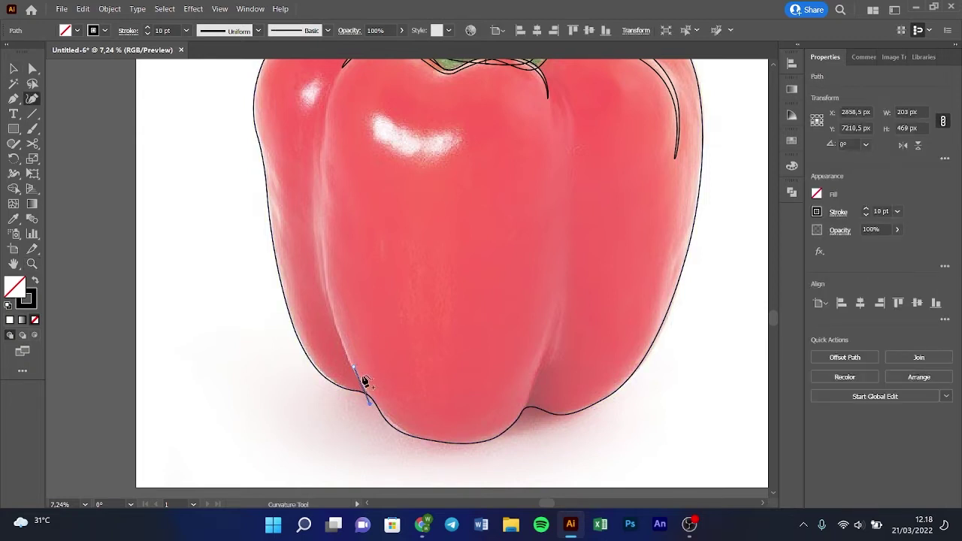
{"action": "left_click", "coordinate": [329, 289]}
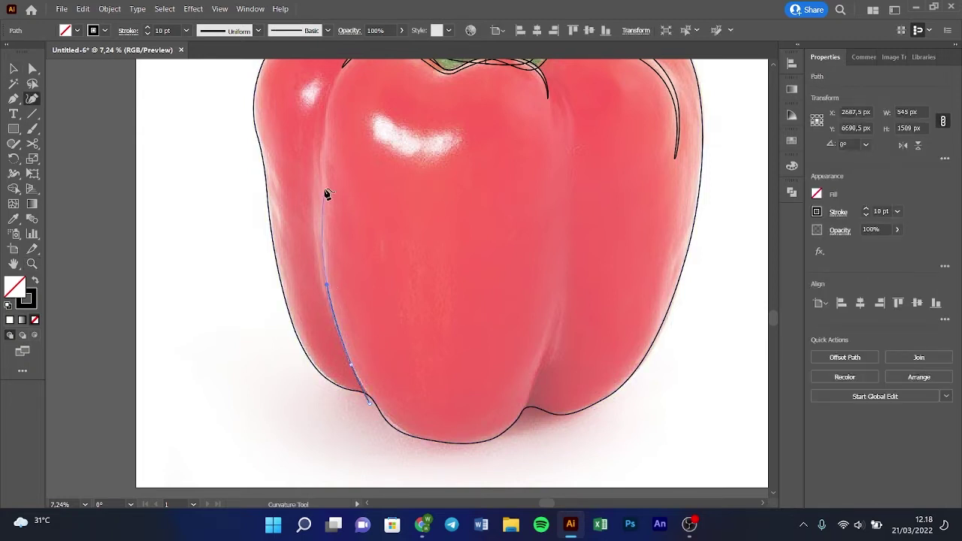
{"action": "left_click", "coordinate": [326, 109]}
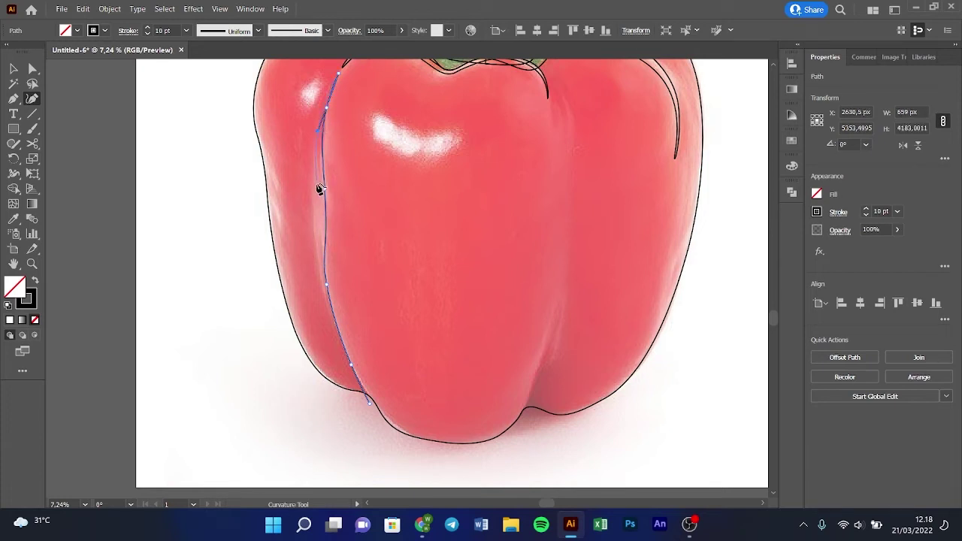
{"action": "left_click_drag", "start_coordinate": [321, 189], "coordinate": [315, 179]}
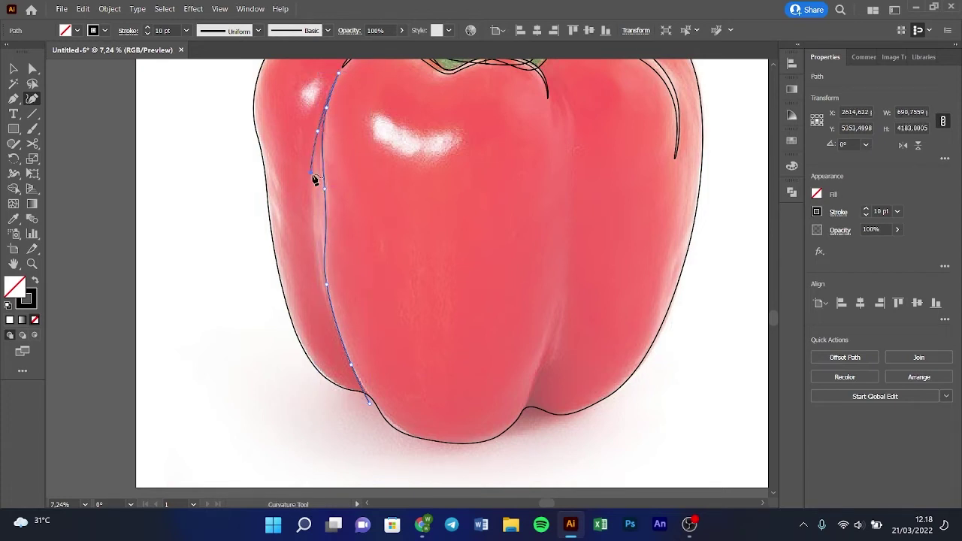
{"action": "left_click", "coordinate": [320, 215]}
{"action": "left_click", "coordinate": [318, 253]}
{"action": "left_click", "coordinate": [325, 303]}
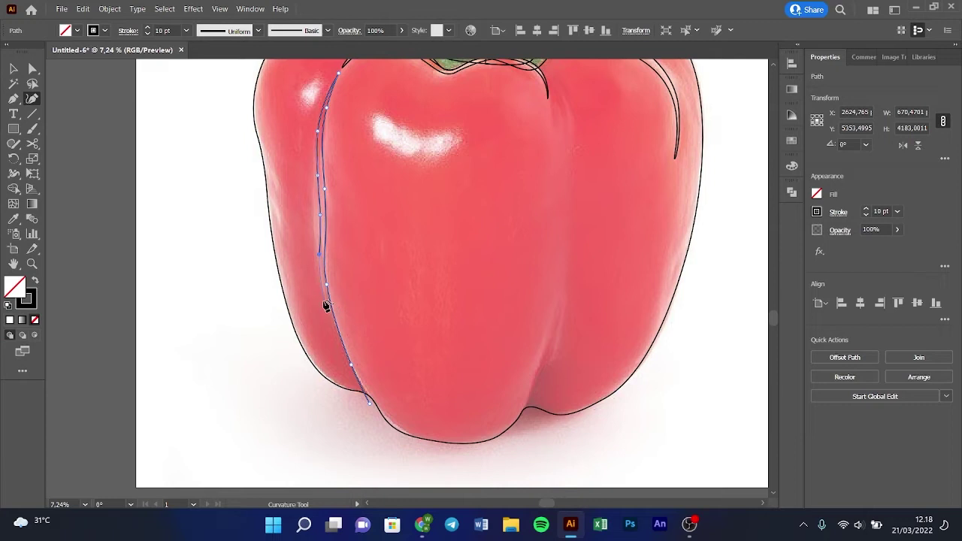
{"action": "left_click", "coordinate": [369, 407]}
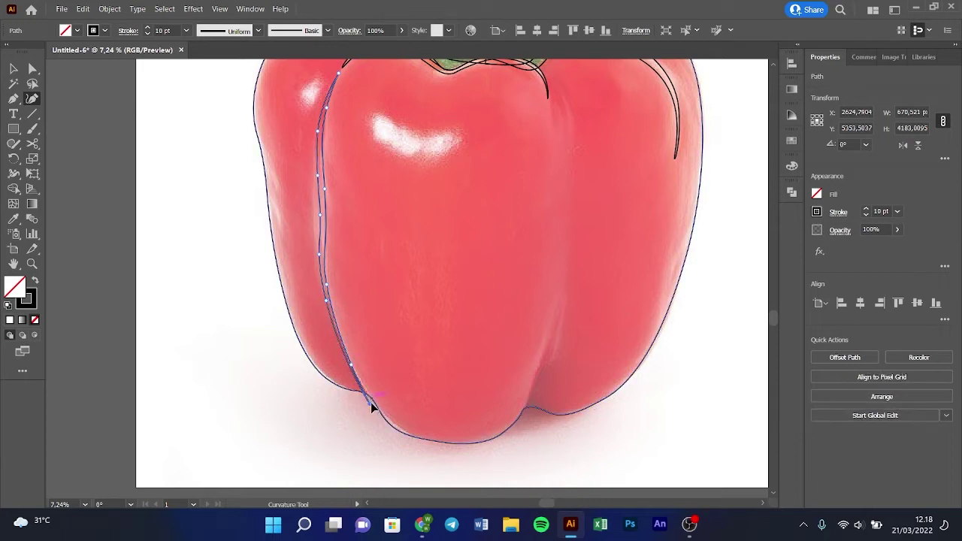
{"action": "left_click_drag", "start_coordinate": [371, 403], "coordinate": [368, 395]}
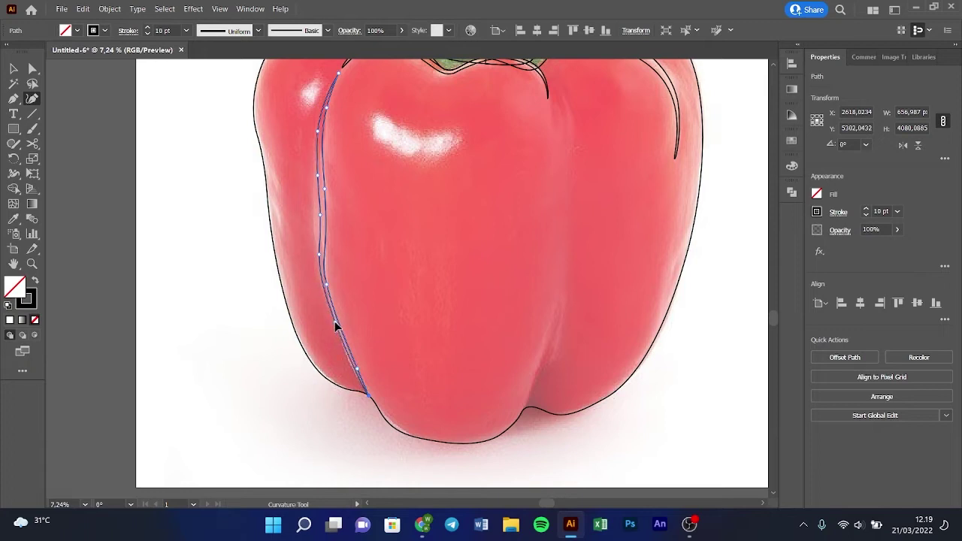
Step: Start the left lobe outline along its top edge and down the inner fold
{"action": "scroll", "coordinate": [336, 321], "scroll_direction": "up", "scroll_amount": 2}
{"action": "left_click", "coordinate": [239, 199]}
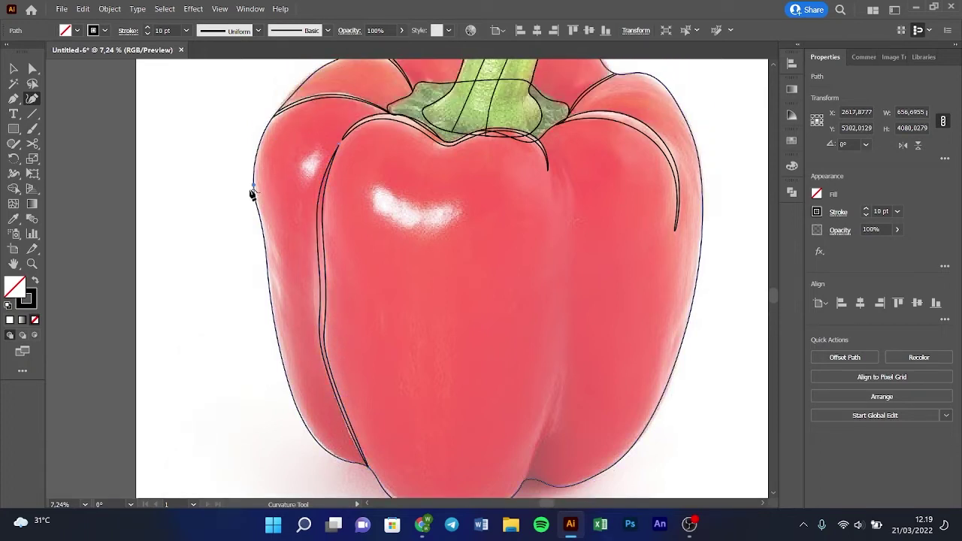
{"action": "left_click", "coordinate": [267, 126]}
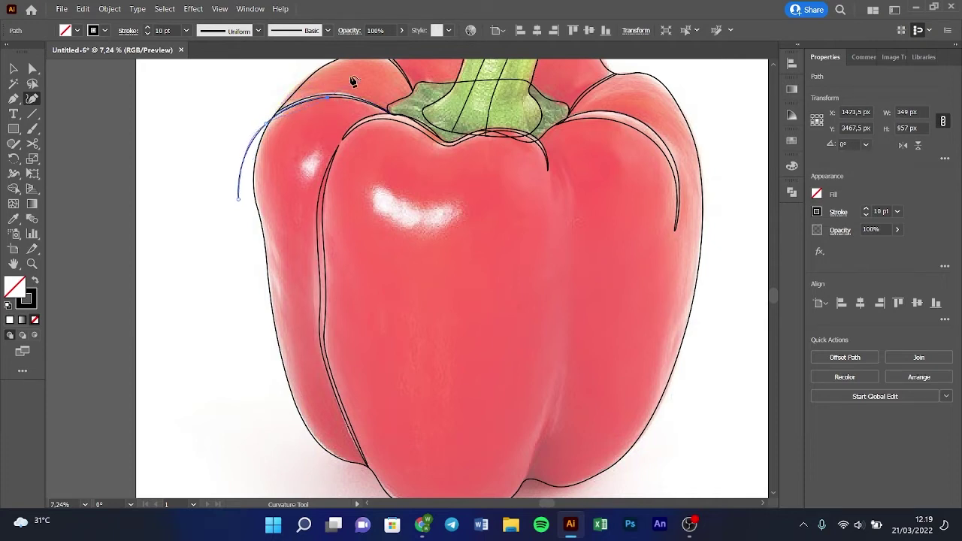
{"action": "left_click", "coordinate": [391, 111]}
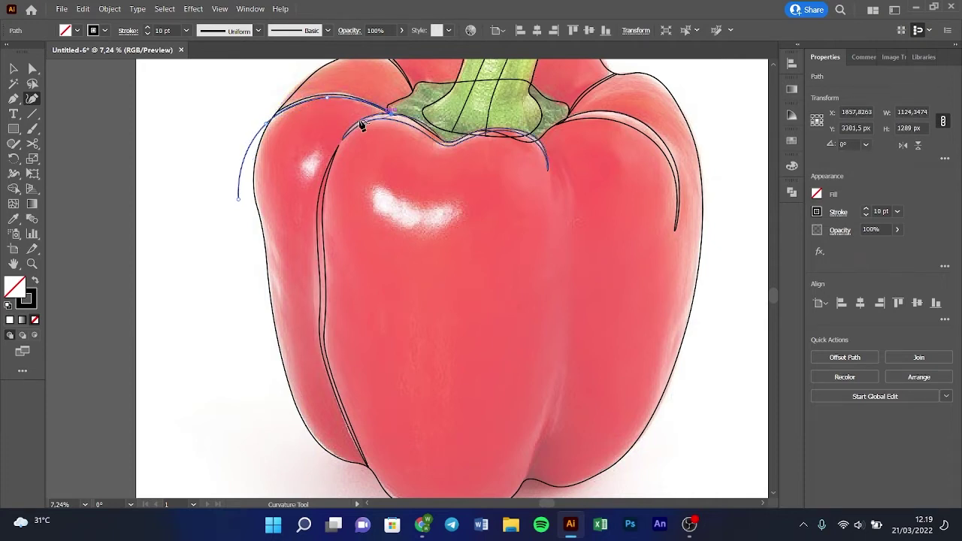
{"action": "left_click", "coordinate": [323, 197]}
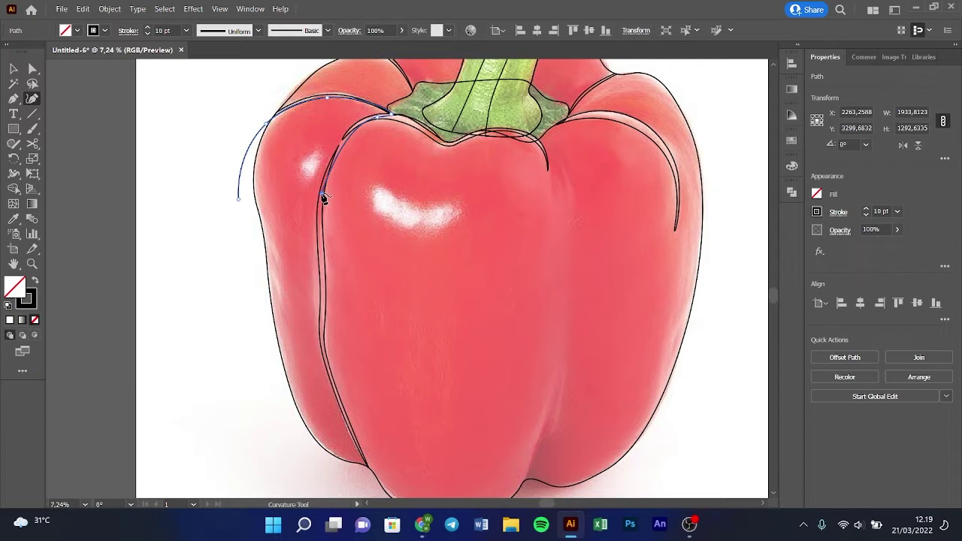
{"action": "left_click", "coordinate": [319, 267]}
{"action": "left_click", "coordinate": [326, 325]}
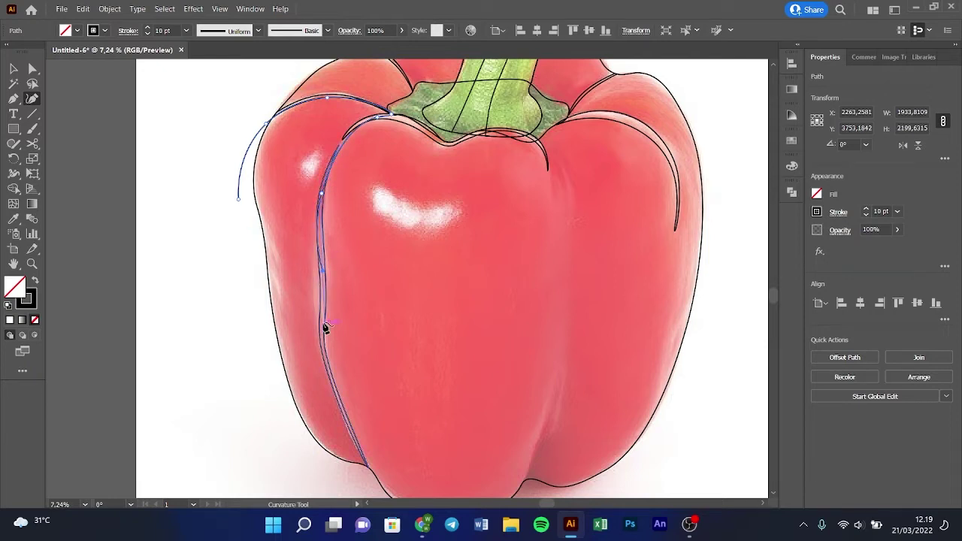
Step: Bring the outline to the pepper's bottom, loop it up the outer left side and close it
{"action": "scroll", "coordinate": [301, 308], "scroll_direction": "down", "scroll_amount": 2}
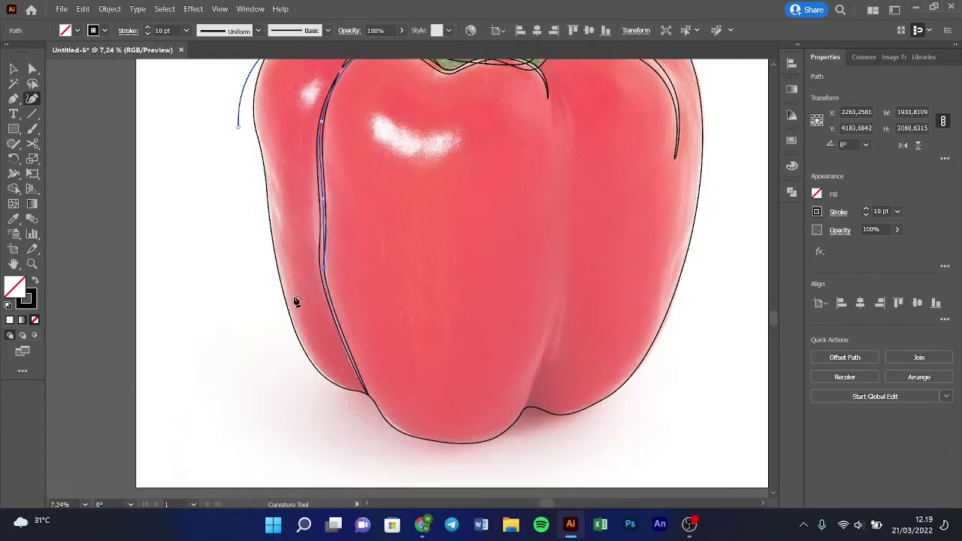
{"action": "left_click", "coordinate": [361, 380]}
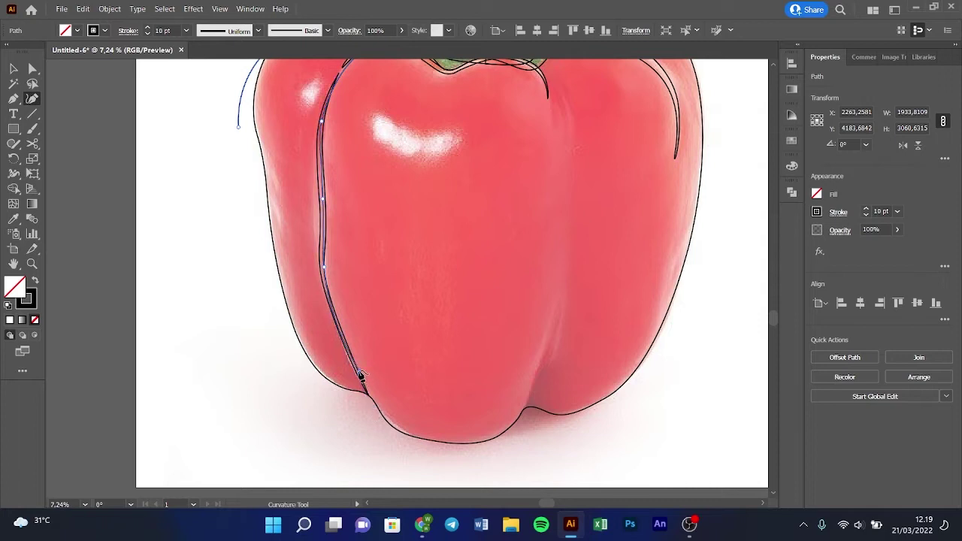
{"action": "left_click", "coordinate": [375, 430]}
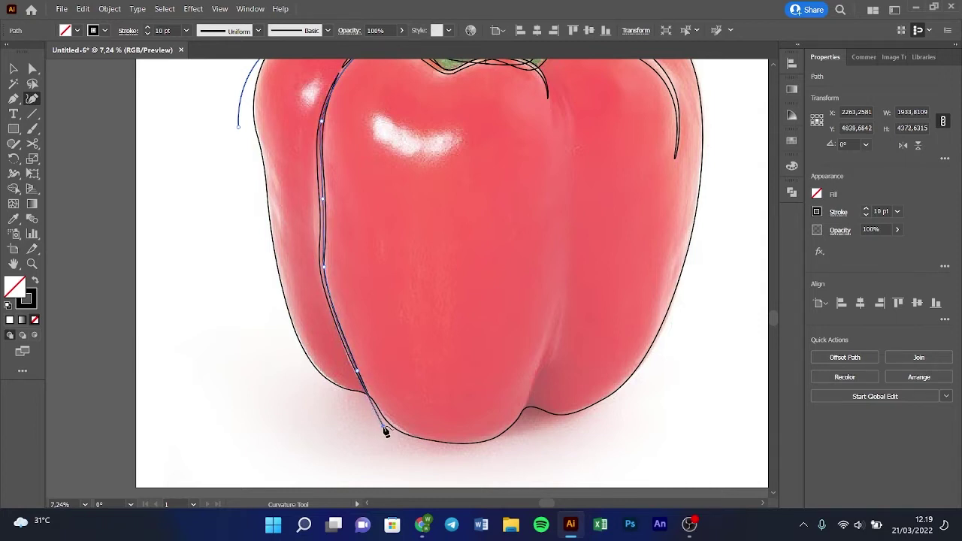
{"action": "left_click", "coordinate": [264, 407]}
{"action": "left_click", "coordinate": [234, 315]}
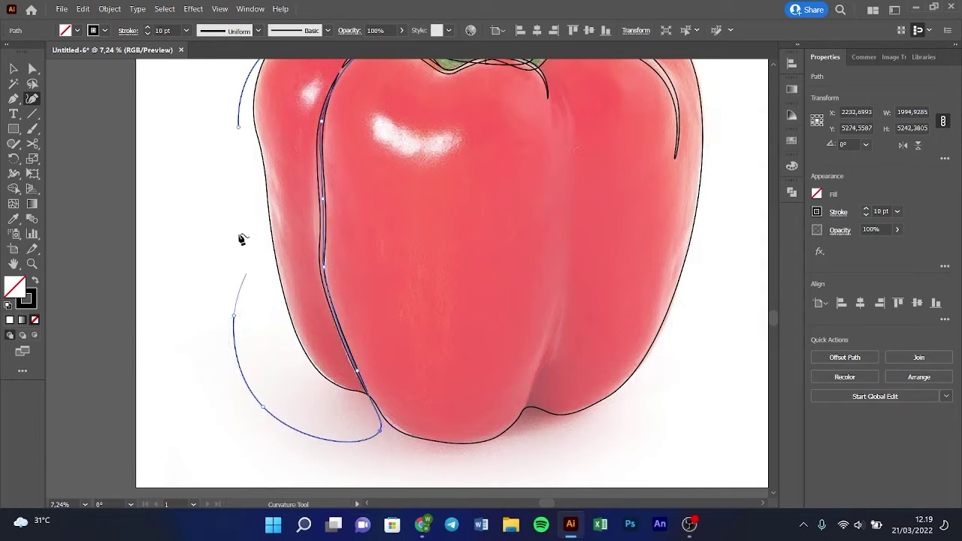
{"action": "left_click", "coordinate": [238, 127]}
{"action": "scroll", "coordinate": [229, 235], "scroll_direction": "up", "scroll_amount": 2}
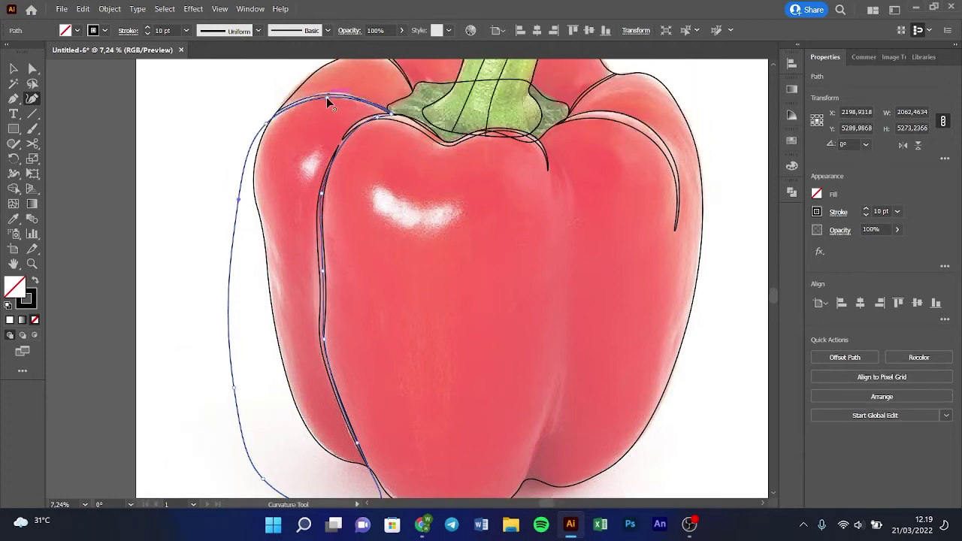
{"action": "left_click", "coordinate": [359, 127]}
Step: Select the pepper paths and trim the outside part with Shape Builder
{"action": "key", "text": "v"}
{"action": "left_click_drag", "start_coordinate": [230, 96], "coordinate": [341, 276]}
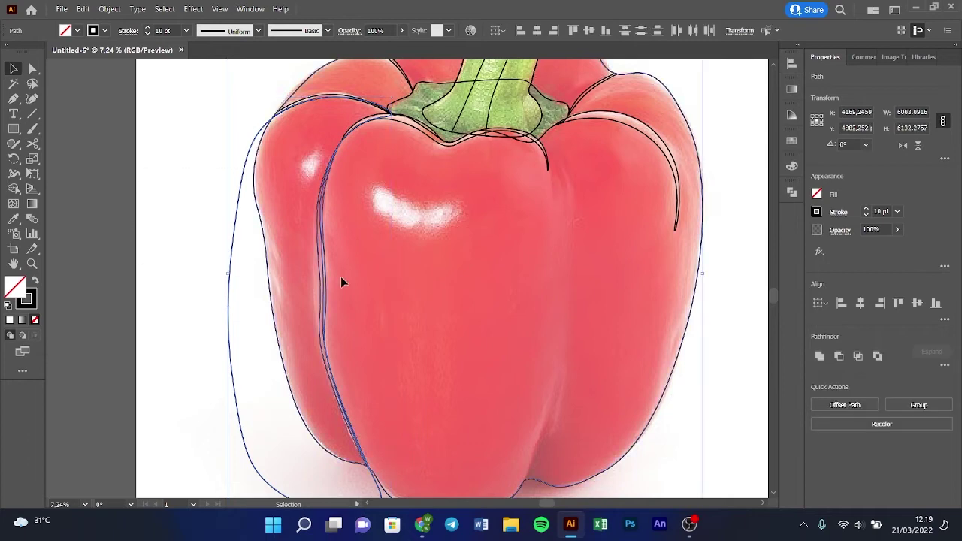
{"action": "key", "text": "shift+m"}
{"action": "key", "text": "ctrl+shift+a"}
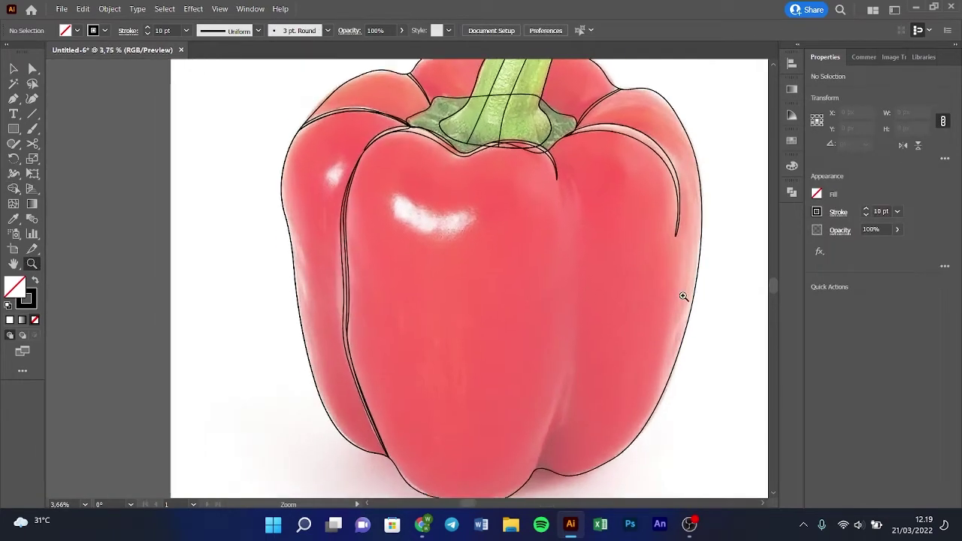
Step: Draw a closed curved shading shape across the pepper's lower right, looping outside its edge
{"action": "left_click", "coordinate": [683, 296]}
{"action": "key", "text": "shift+grave"}
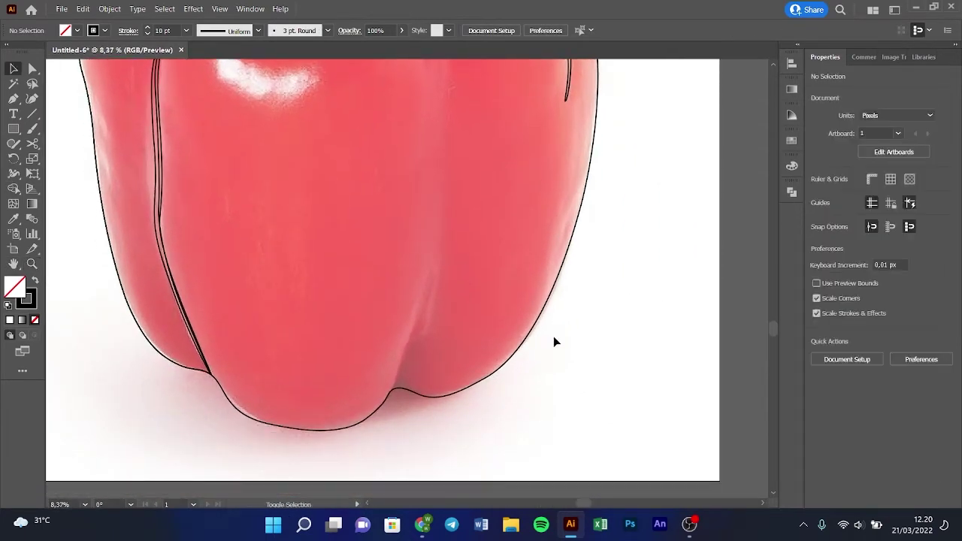
{"action": "left_click", "coordinate": [384, 424]}
{"action": "left_click", "coordinate": [404, 356]}
{"action": "left_click", "coordinate": [431, 273]}
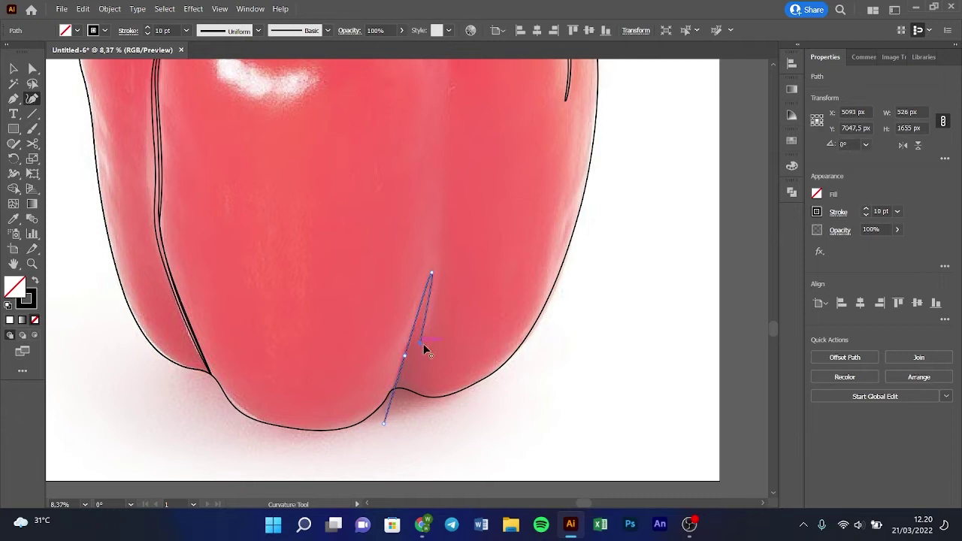
{"action": "left_click", "coordinate": [420, 344]}
{"action": "left_click", "coordinate": [484, 320]}
{"action": "left_click", "coordinate": [552, 221]}
{"action": "double_click", "coordinate": [569, 166]}
{"action": "left_click", "coordinate": [549, 273]}
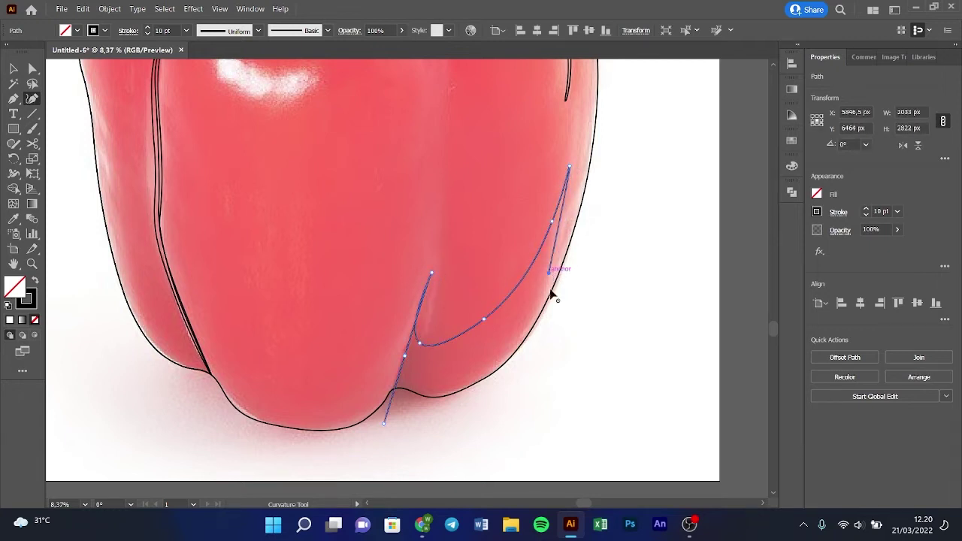
{"action": "left_click", "coordinate": [531, 373]}
{"action": "left_click", "coordinate": [384, 426]}
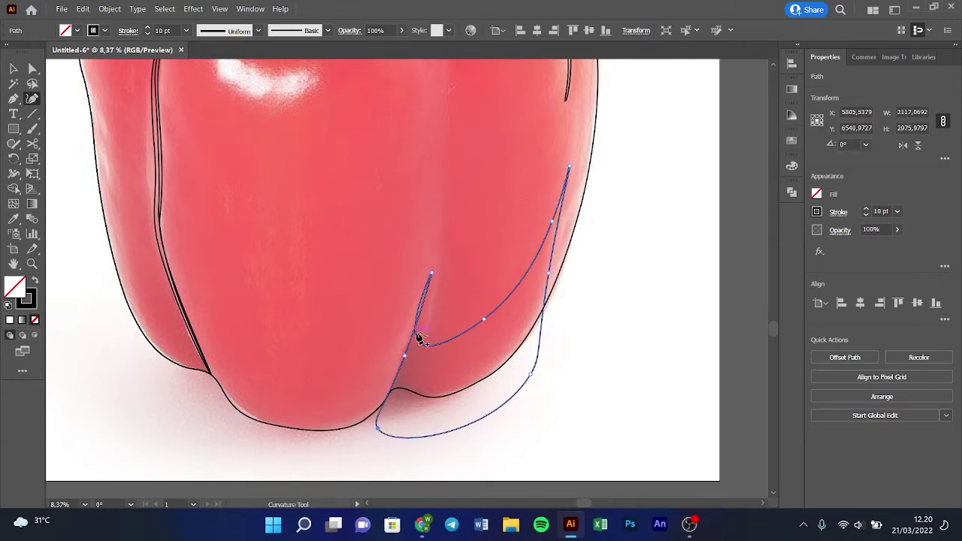
{"action": "left_click", "coordinate": [411, 407]}
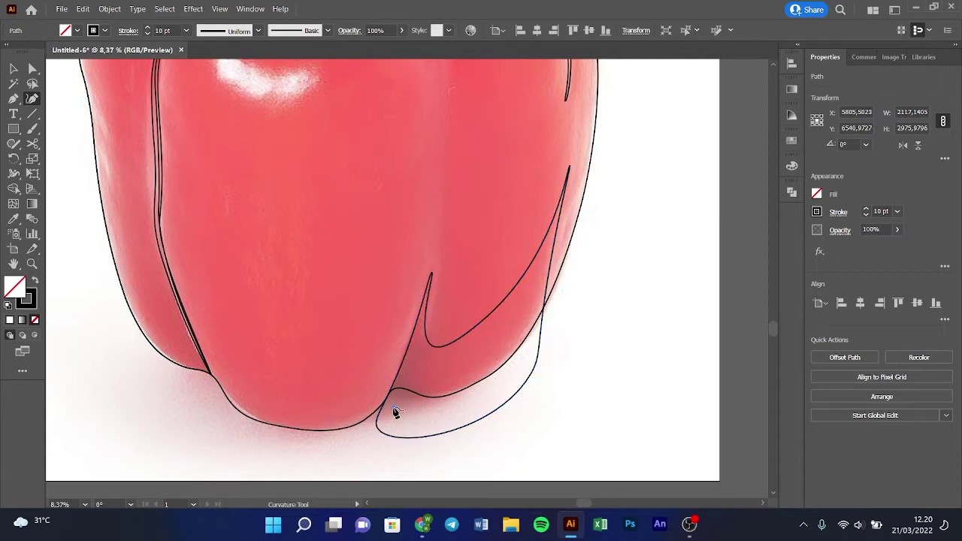
Step: Draw a small closed shape at the bottom fold
{"action": "left_click", "coordinate": [412, 345]}
{"action": "left_click", "coordinate": [410, 365]}
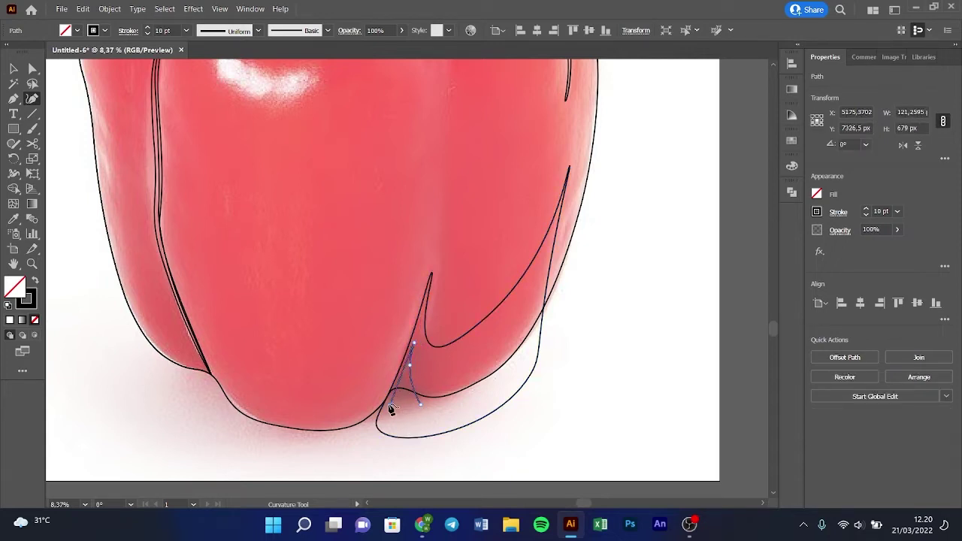
{"action": "left_click", "coordinate": [386, 406]}
{"action": "left_click", "coordinate": [420, 407]}
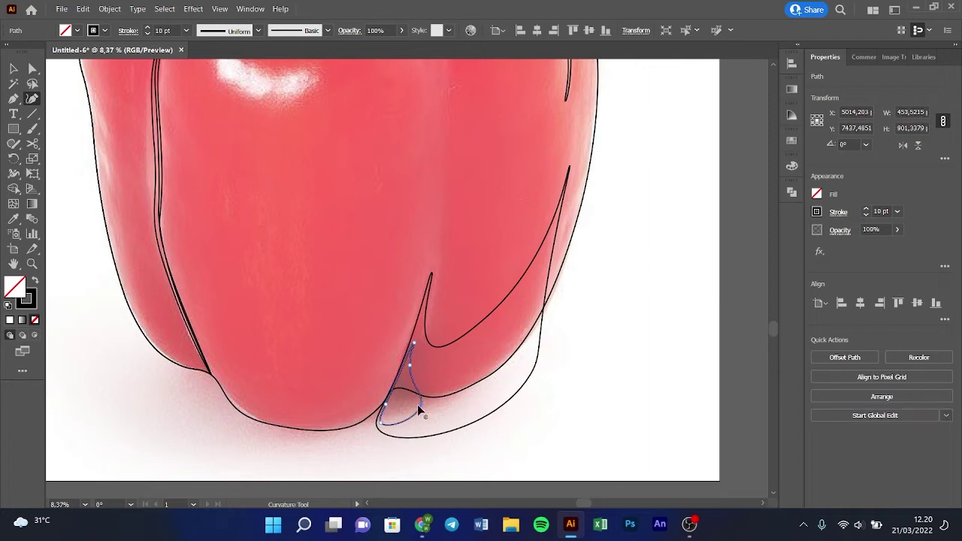
Step: Select all and Shape Builder-remove the loop below the pepper outline
{"action": "key", "text": "v"}
{"action": "key", "text": "ctrl+a"}
{"action": "key", "text": "shift+m"}
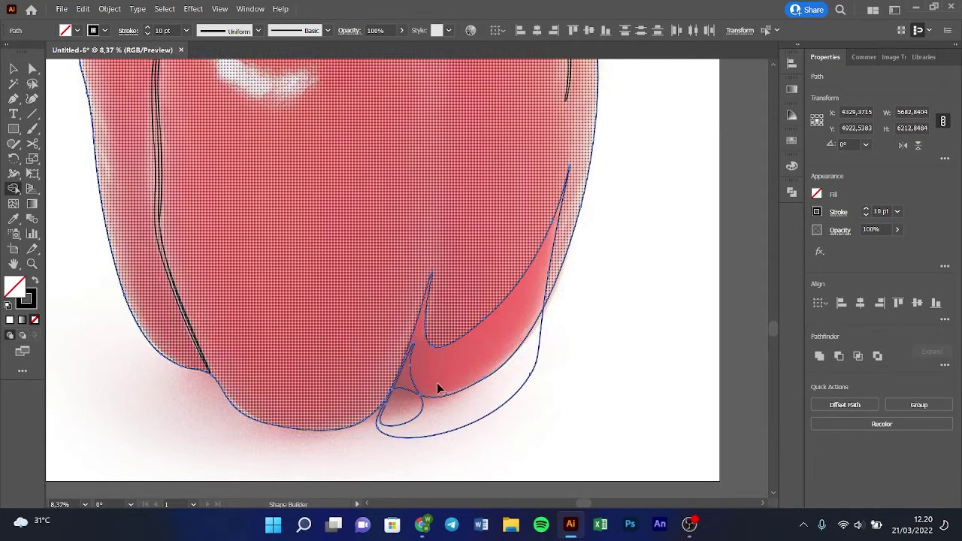
{"action": "left_click", "coordinate": [399, 418], "text": "alt"}
{"action": "key", "text": "ctrl+shift+a"}
{"action": "scroll", "coordinate": [608, 387], "scroll_direction": "up", "scroll_amount": 5}
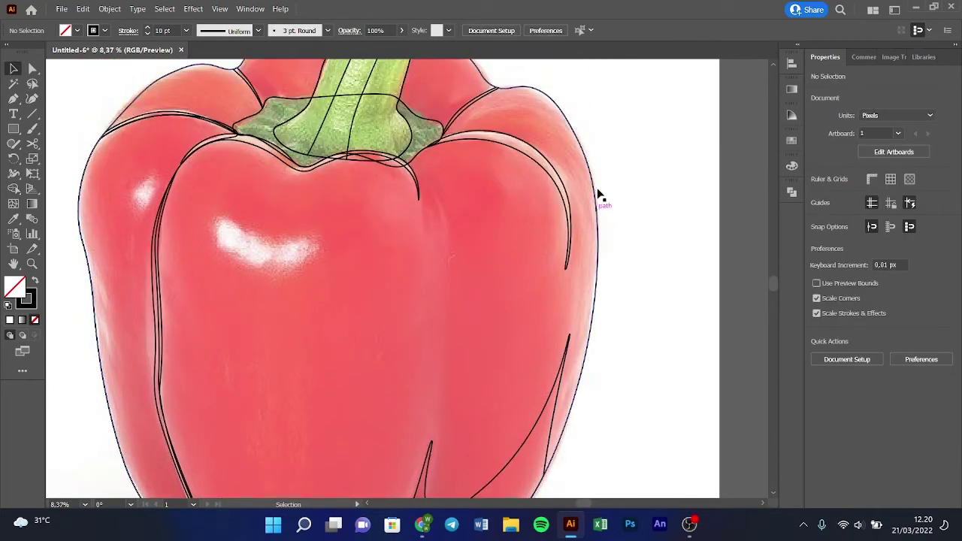
Step: Trace a Curvature path from the stem's right edge down the pepper's right contour to the lower fold
{"action": "key", "text": "shift+grave"}
{"action": "left_click", "coordinate": [445, 135]}
{"action": "left_click", "coordinate": [485, 115]}
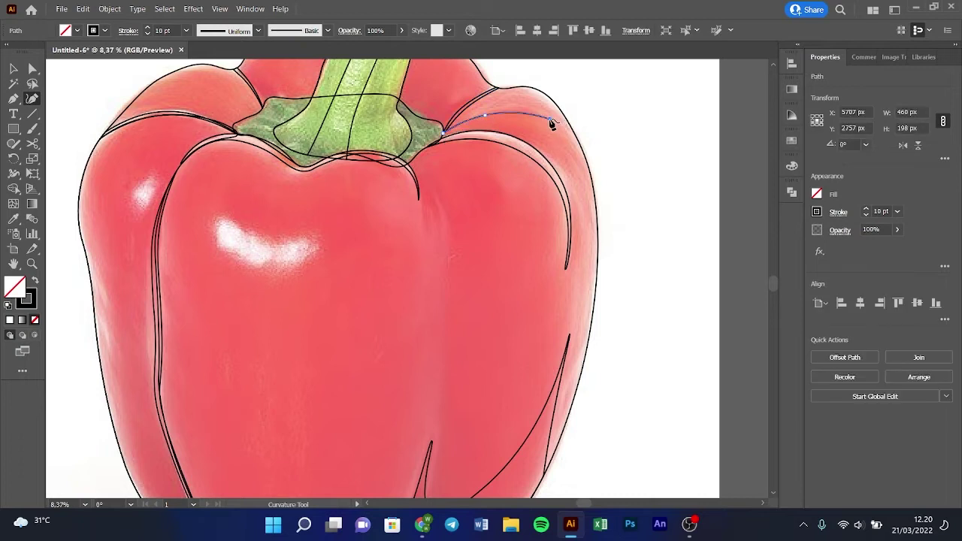
{"action": "left_click", "coordinate": [550, 119]}
{"action": "left_click", "coordinate": [583, 175]}
{"action": "left_click", "coordinate": [587, 275]}
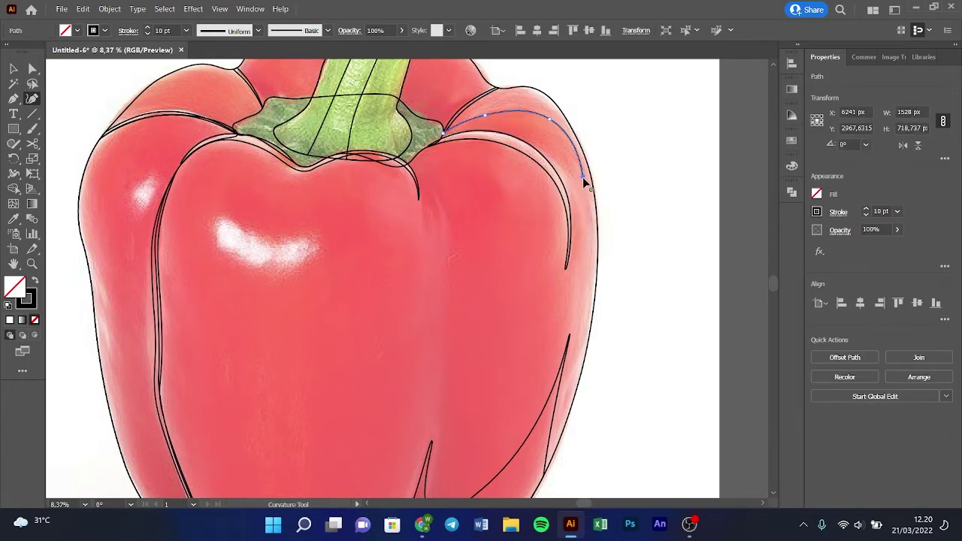
{"action": "left_click", "coordinate": [581, 253]}
{"action": "scroll", "coordinate": [586, 318], "scroll_direction": "down", "scroll_amount": 3}
{"action": "left_click", "coordinate": [573, 235]}
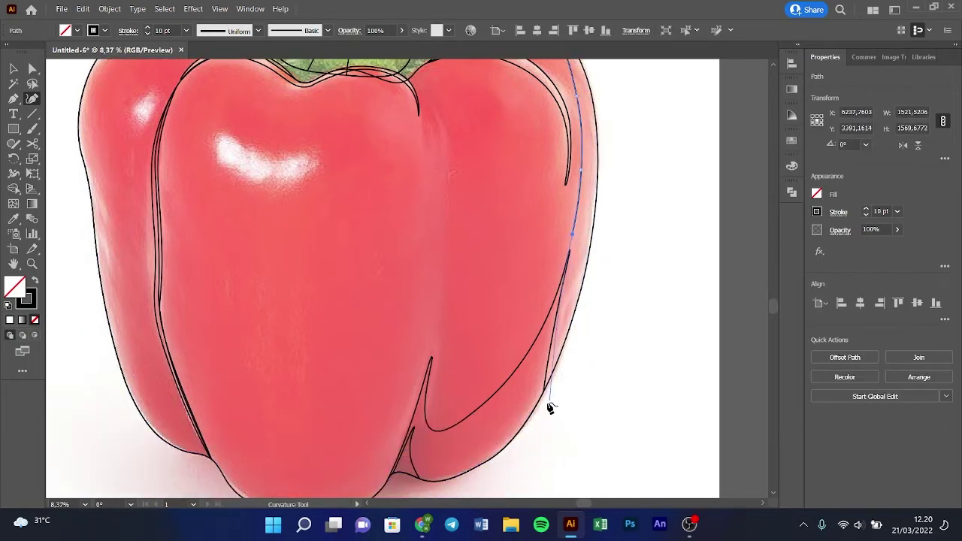
{"action": "left_click", "coordinate": [535, 456]}
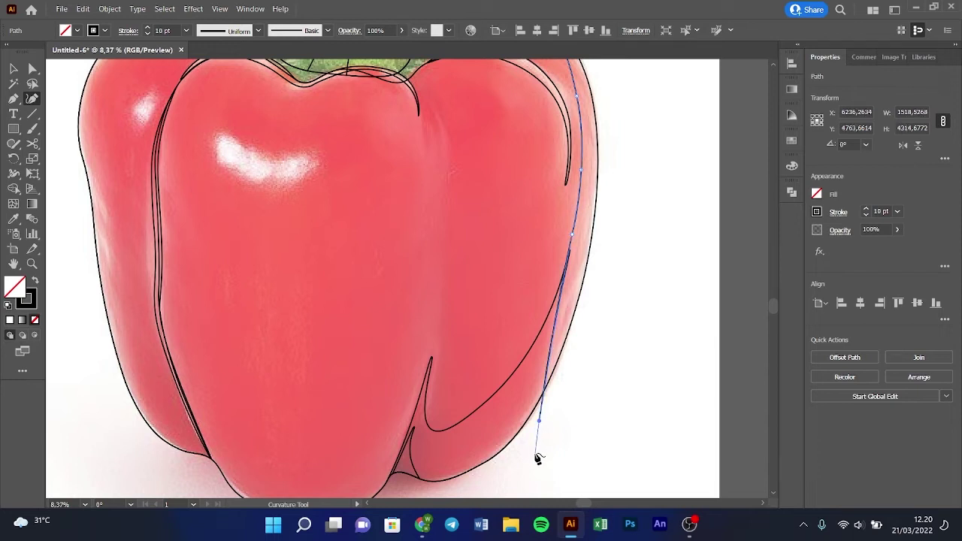
Step: Swing the path outside the pepper and back up to close it at the stem
{"action": "left_click", "coordinate": [654, 230]}
{"action": "scroll", "coordinate": [655, 230], "scroll_direction": "up", "scroll_amount": 3}
{"action": "left_click", "coordinate": [635, 125]}
{"action": "left_click", "coordinate": [550, 87]}
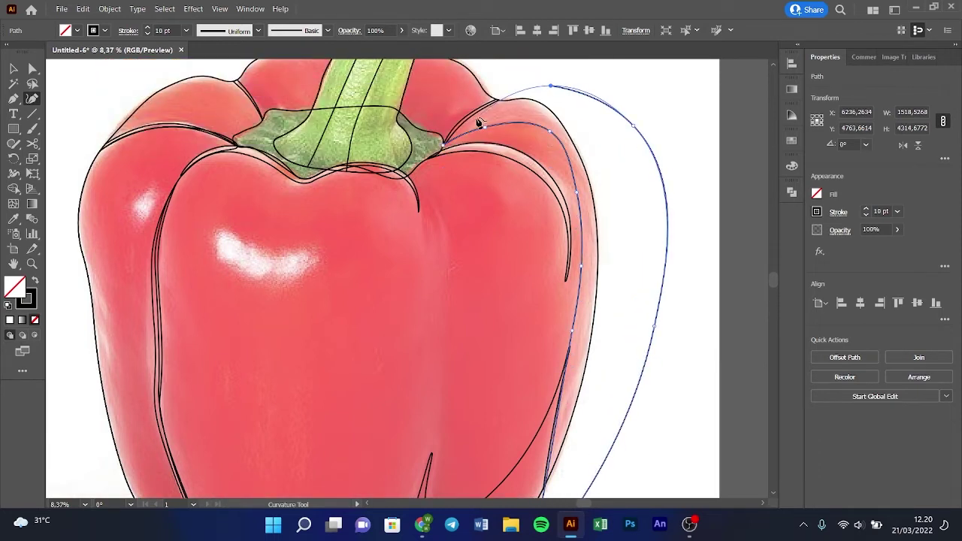
{"action": "left_click", "coordinate": [445, 145]}
{"action": "left_click", "coordinate": [475, 114]}
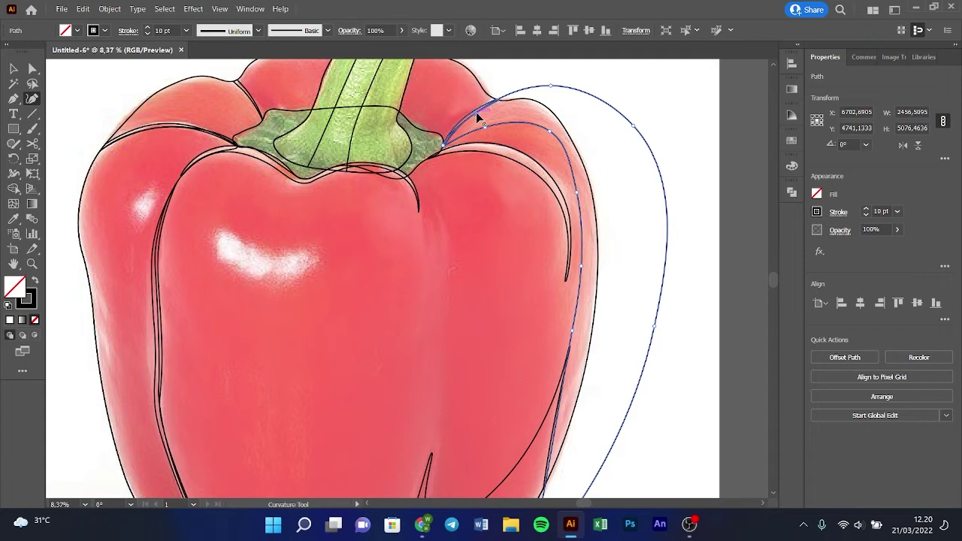
{"action": "scroll", "coordinate": [541, 410], "scroll_direction": "down", "scroll_amount": 3}
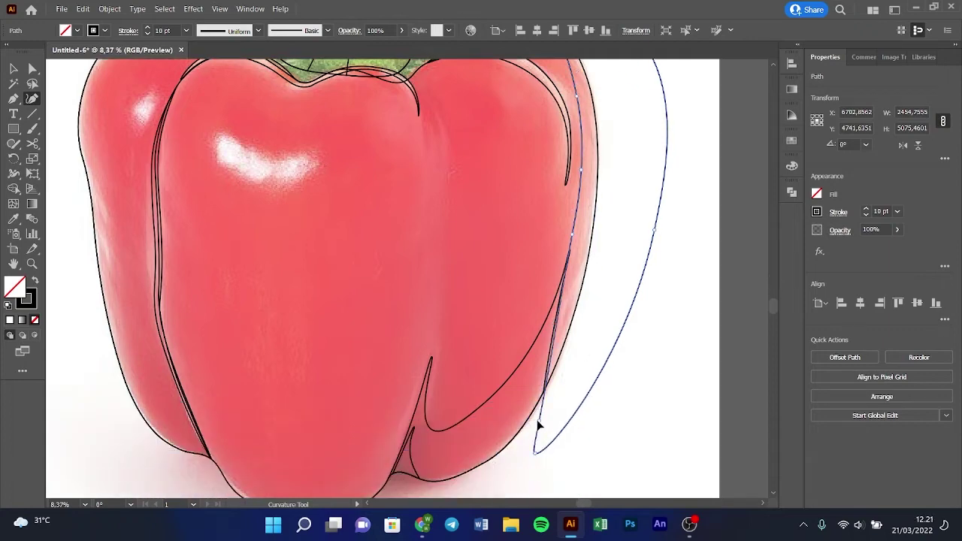
Step: Pull the lower point onto the inner contour and trim away the outside part with Shape Builder
{"action": "left_click_drag", "start_coordinate": [539, 430], "coordinate": [551, 367]}
{"action": "key", "text": "ctrl+a"}
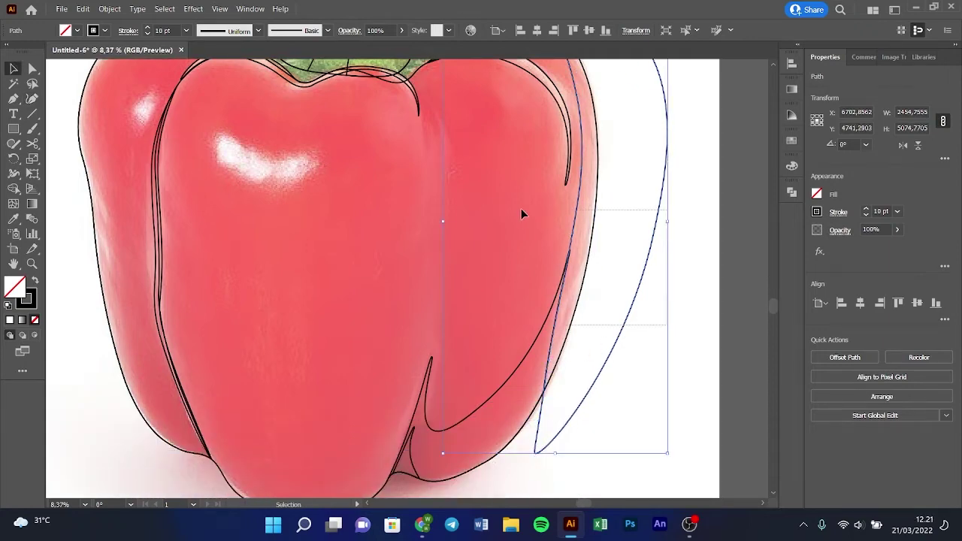
{"action": "key", "text": "shift+m"}
{"action": "key", "text": "ctrl+shift+a"}
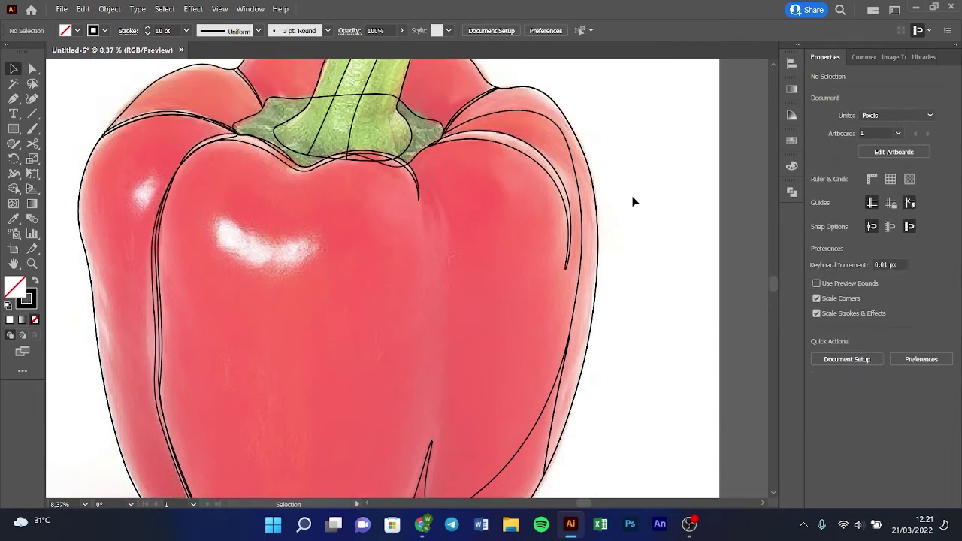
{"action": "scroll", "coordinate": [634, 200], "scroll_direction": "up", "scroll_amount": 5}
Step: Zoom out to the whole pepper and draw a closed crescent highlight below the stem
{"action": "key", "text": "z"}
{"action": "left_click", "coordinate": [640, 263], "text": "alt"}
{"action": "left_click_drag", "start_coordinate": [640, 263], "coordinate": [515, 204]}
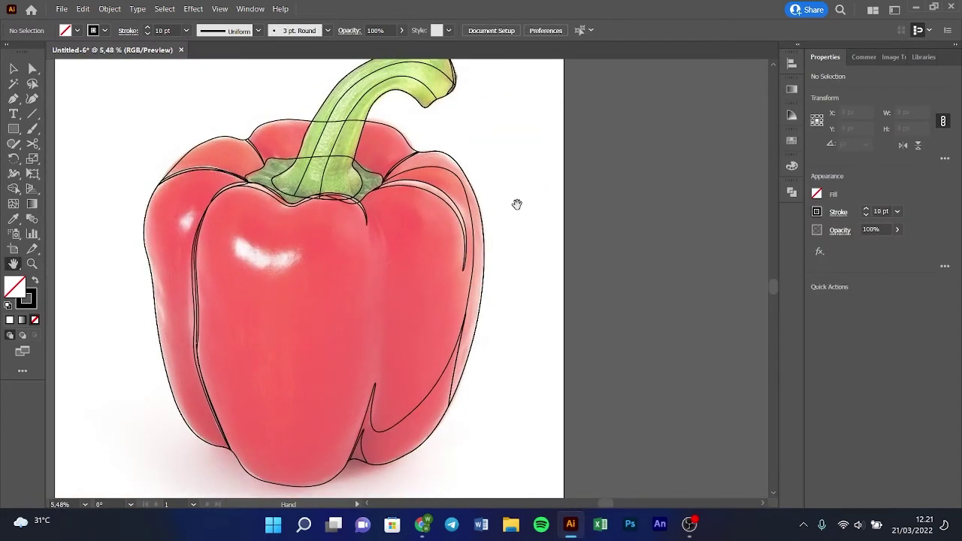
{"action": "left_click", "coordinate": [519, 247], "text": "alt"}
{"action": "key", "text": "v"}
{"action": "key", "text": "shift+grave"}
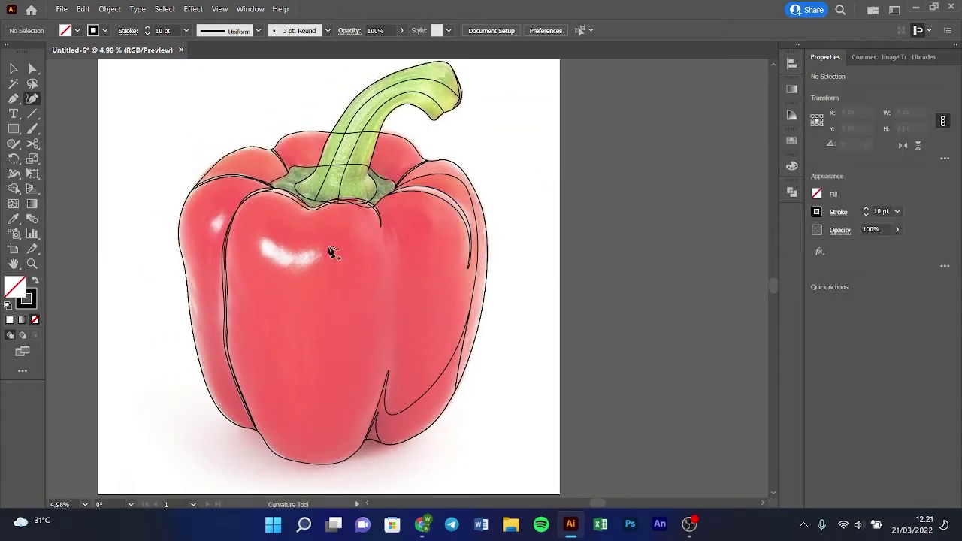
{"action": "left_click", "coordinate": [259, 238]}
{"action": "left_click", "coordinate": [288, 254]}
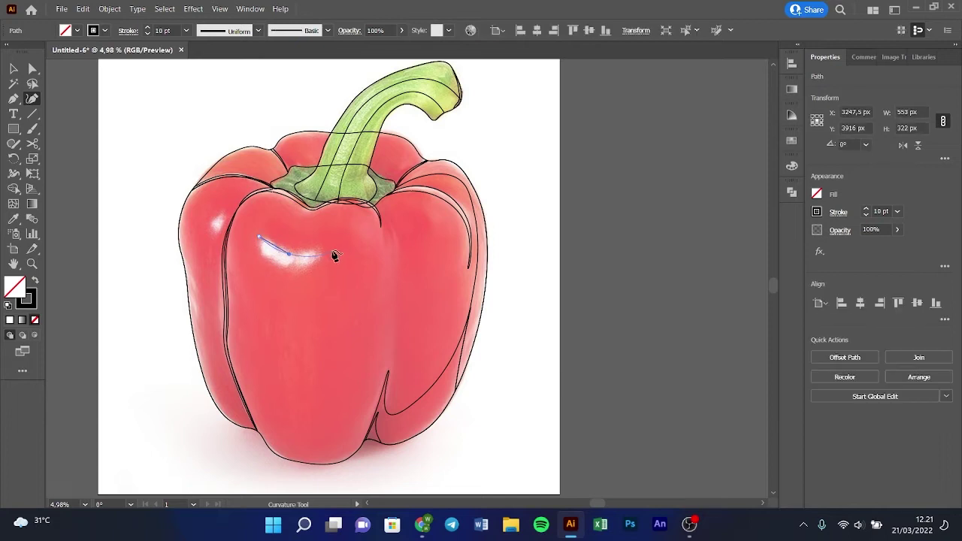
{"action": "left_click", "coordinate": [259, 239]}
Step: Draw a small closed oval highlight on the pepper's upper-left lobe
{"action": "left_click", "coordinate": [219, 216]}
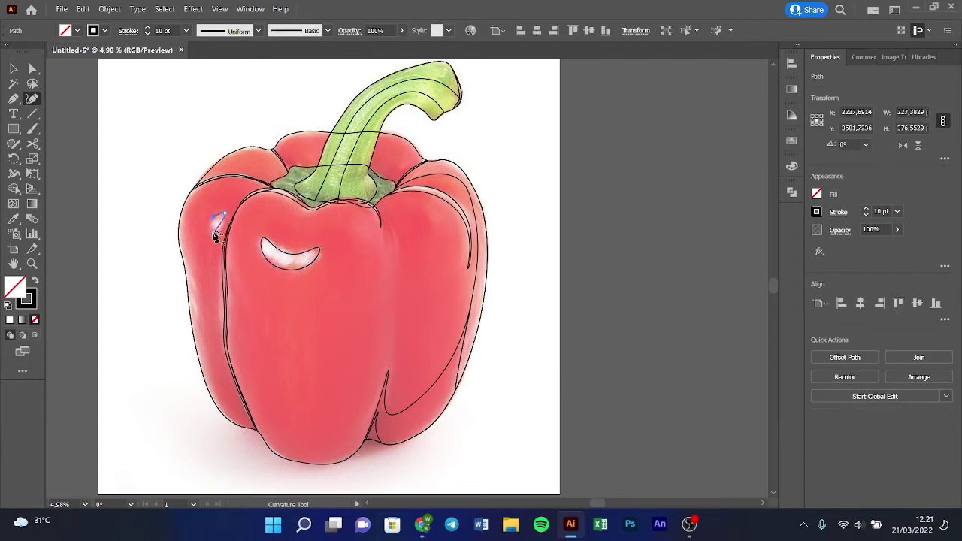
{"action": "left_click", "coordinate": [213, 230]}
{"action": "key", "text": "Escape"}
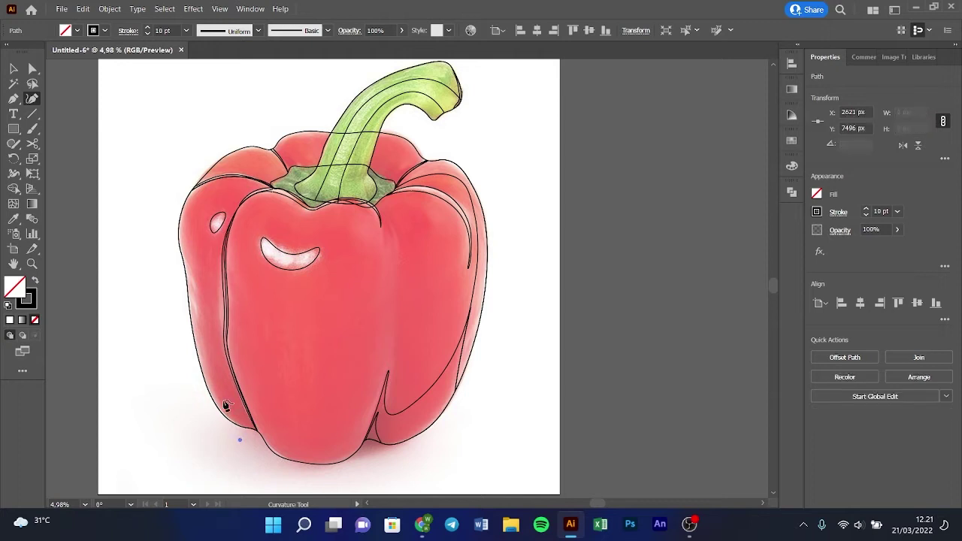
Step: Draw a closed curve up the pepper's far-left edge from base to top-left, then deselect
{"action": "left_click", "coordinate": [217, 395]}
{"action": "left_click", "coordinate": [203, 347]}
{"action": "left_click", "coordinate": [188, 255]}
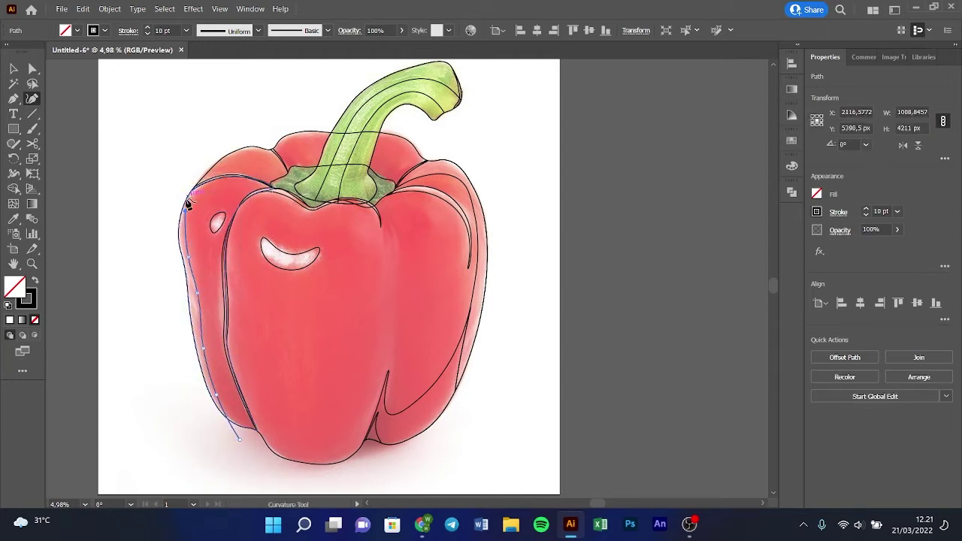
{"action": "left_click", "coordinate": [188, 183]}
{"action": "left_click", "coordinate": [132, 248]}
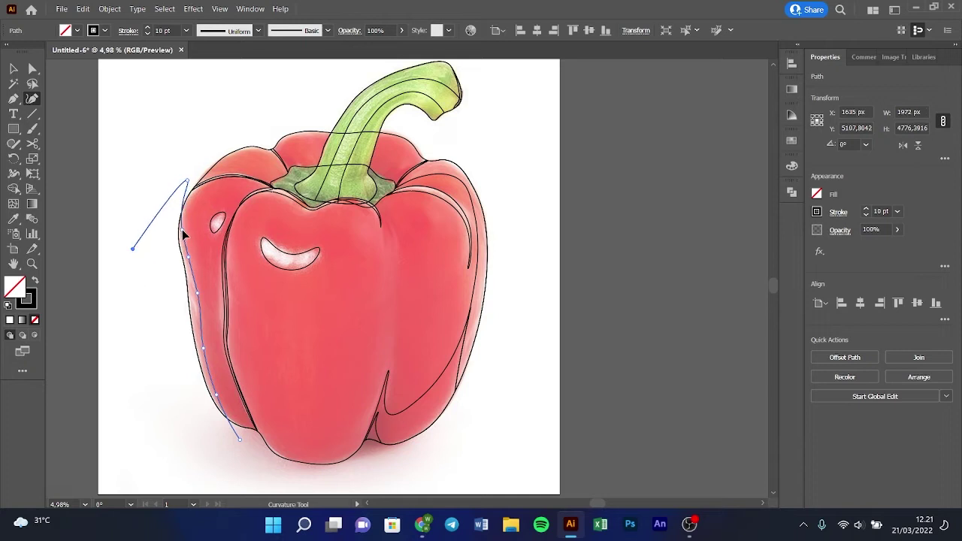
{"action": "left_click", "coordinate": [238, 444]}
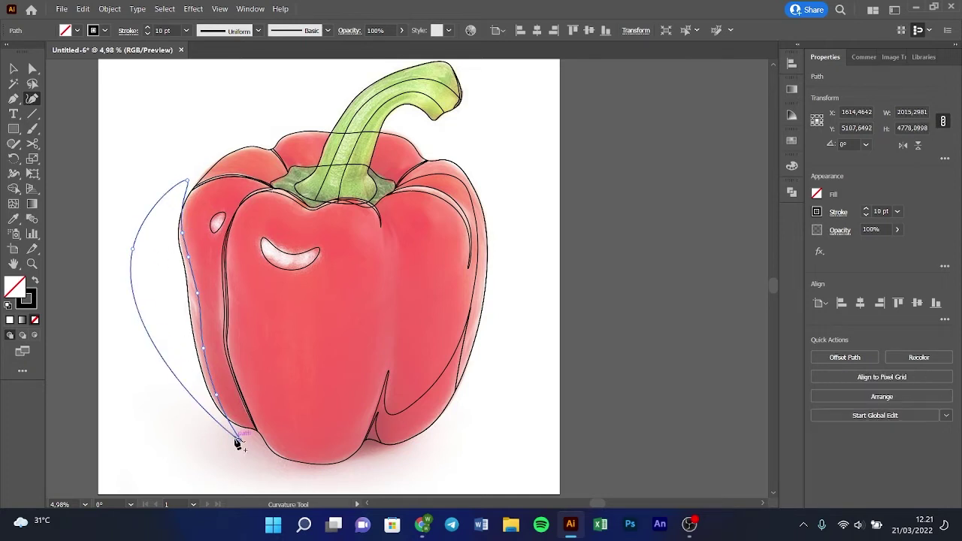
{"action": "key", "text": "v"}
{"action": "left_click", "coordinate": [239, 359]}
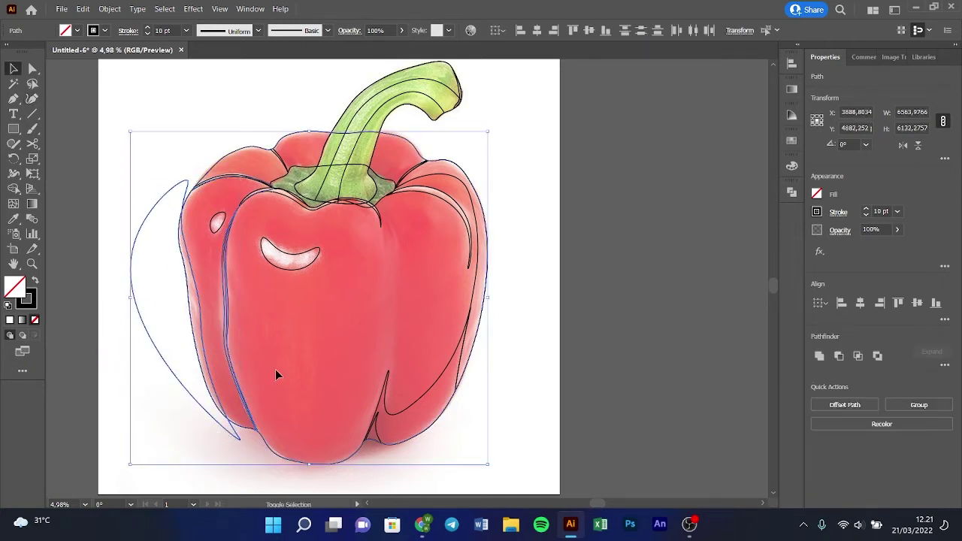
{"action": "left_click", "coordinate": [572, 337]}
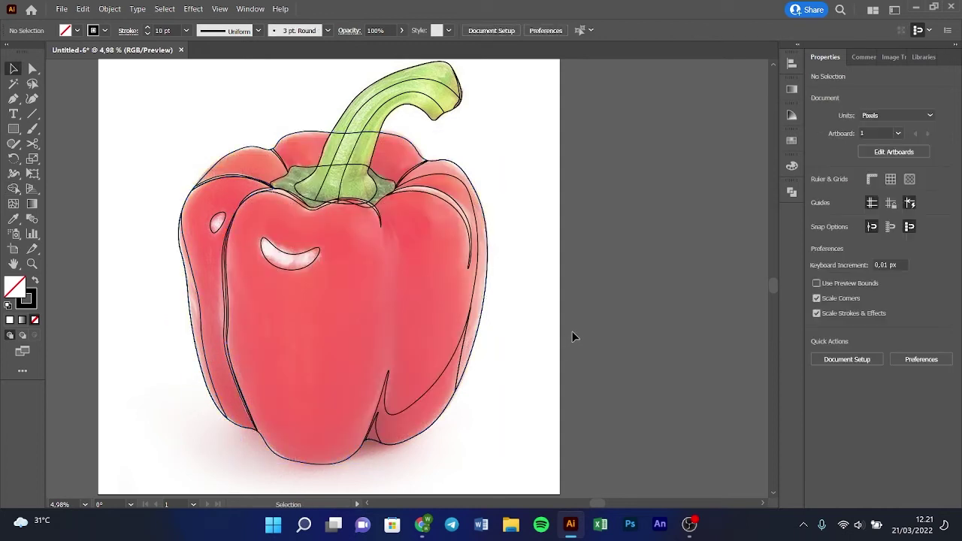
{"action": "right_click", "coordinate": [514, 140]}
Step: Unlock the pepper photo and move it to the right of the artboard
{"action": "left_click", "coordinate": [592, 90]}
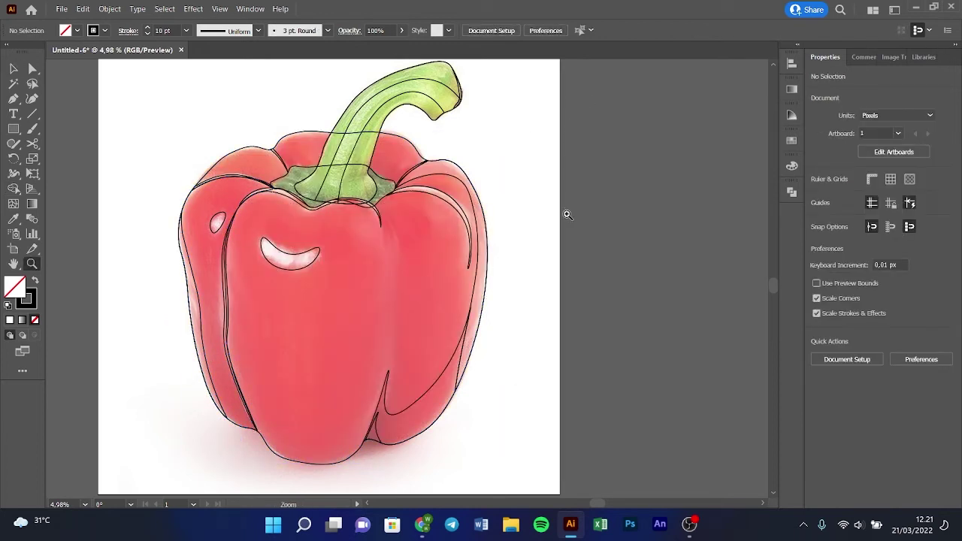
{"action": "scroll", "coordinate": [568, 210], "scroll_direction": "down", "scroll_amount": 1}
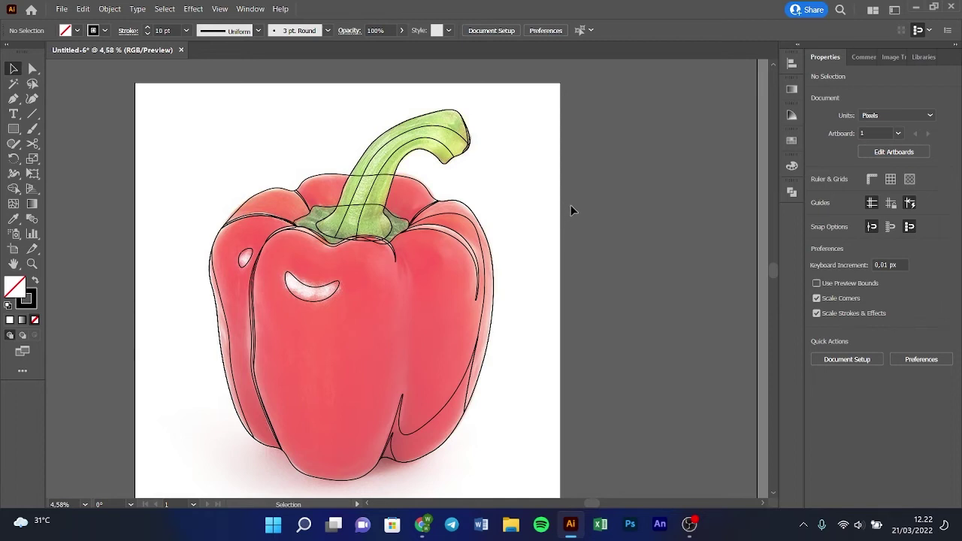
{"action": "scroll", "coordinate": [570, 205], "scroll_direction": "down", "scroll_amount": 1}
{"action": "right_click", "coordinate": [518, 147]}
{"action": "mouse_move", "coordinate": [550, 154]}
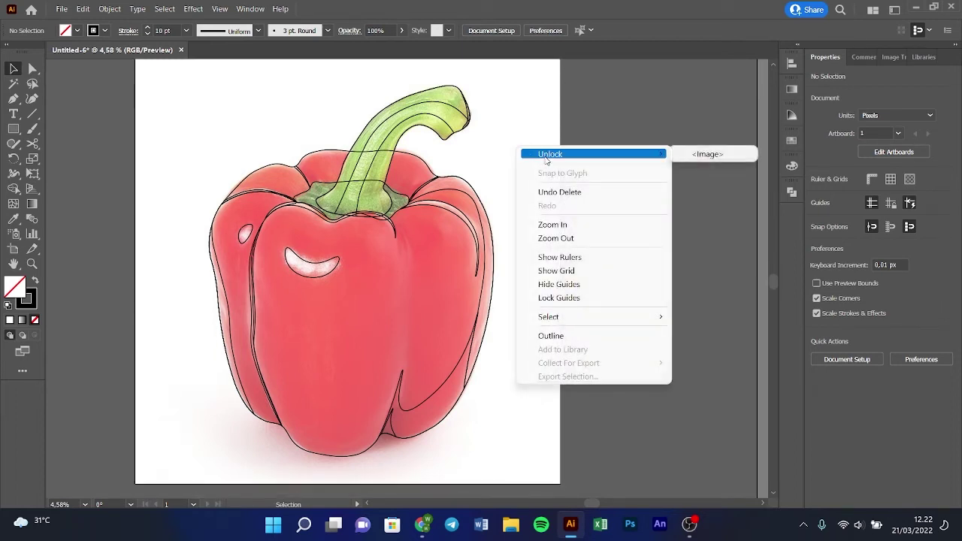
{"action": "left_click", "coordinate": [707, 153]}
{"action": "mouse_move", "coordinate": [583, 144]}
{"action": "left_mouse_down"}
{"action": "mouse_move", "coordinate": [667, 165]}
{"action": "mouse_move", "coordinate": [616, 268]}
{"action": "mouse_move", "coordinate": [596, 262]}
{"action": "left_mouse_up"}
Step: Raise the pepper photo's opacity from 64% to 100%
{"action": "left_click", "coordinate": [511, 255]}
{"action": "mouse_move", "coordinate": [515, 260]}
{"action": "left_mouse_down"}
{"action": "mouse_move", "coordinate": [405, 258]}
{"action": "mouse_move", "coordinate": [358, 281]}
{"action": "left_mouse_up"}
{"action": "key", "text": "v"}
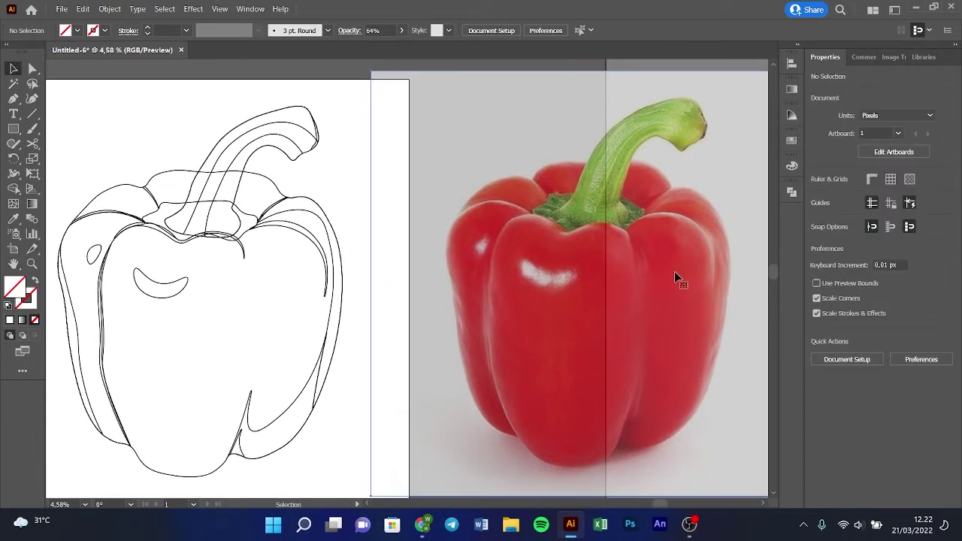
{"action": "left_click", "coordinate": [675, 273]}
{"action": "left_click", "coordinate": [896, 232]}
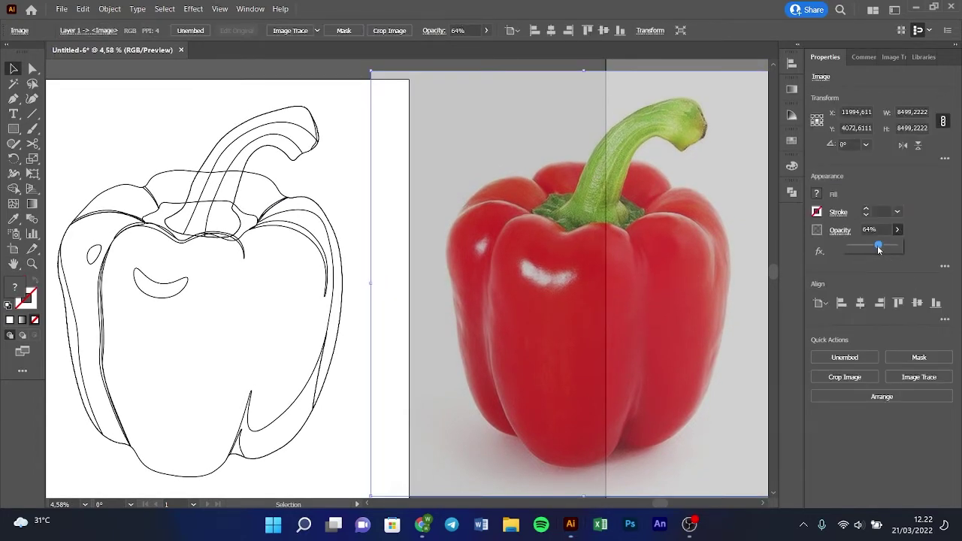
{"action": "left_click_drag", "start_coordinate": [916, 250], "coordinate": [916, 250]}
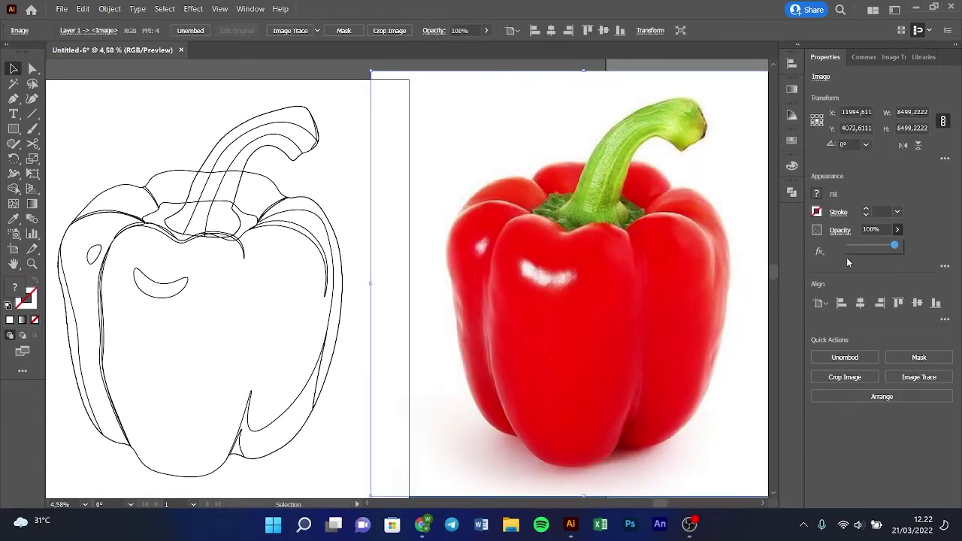
{"action": "left_click", "coordinate": [357, 185]}
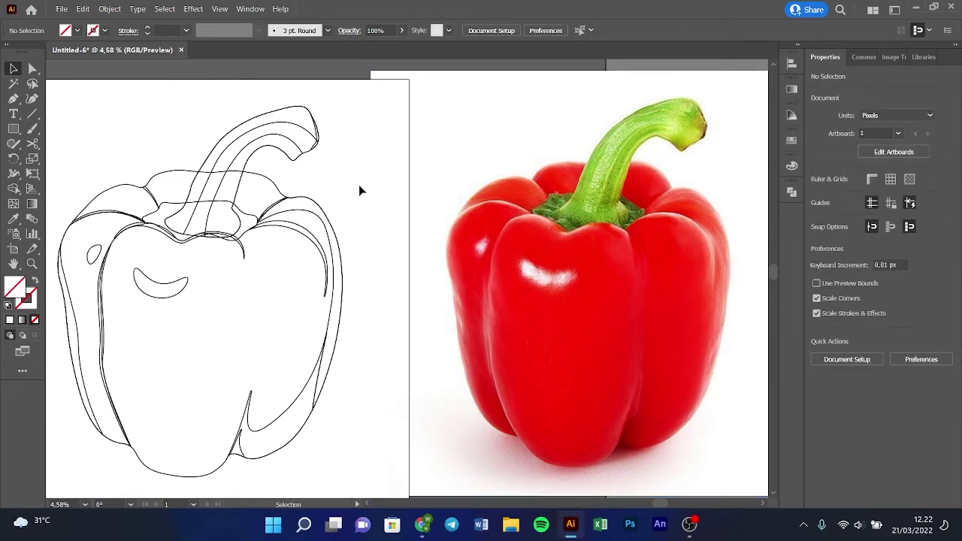
{"action": "scroll", "coordinate": [359, 191], "scroll_direction": "down", "scroll_amount": 1}
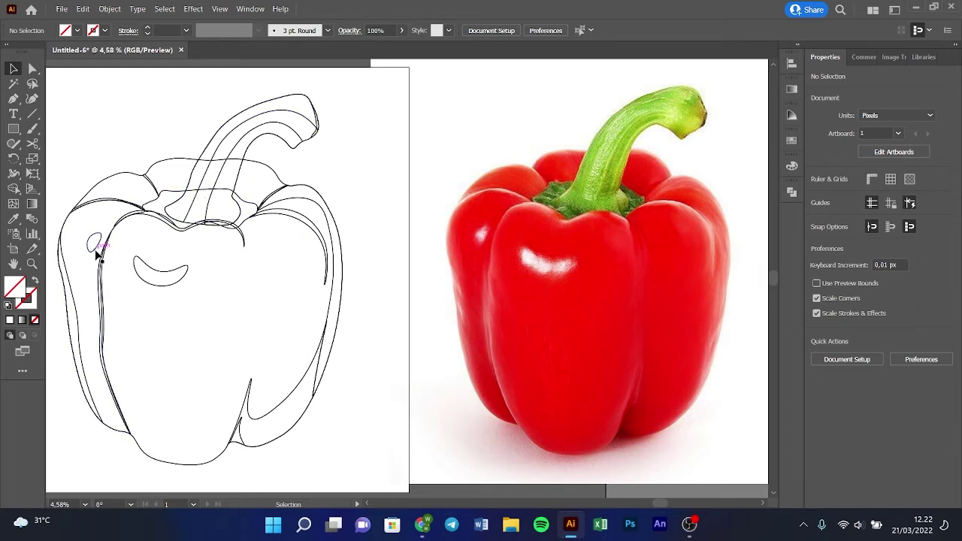
Step: Fill the pepper body with red sampled from the photo
{"action": "left_click", "coordinate": [164, 460]}
{"action": "key", "text": "i"}
{"action": "left_click", "coordinate": [593, 318]}
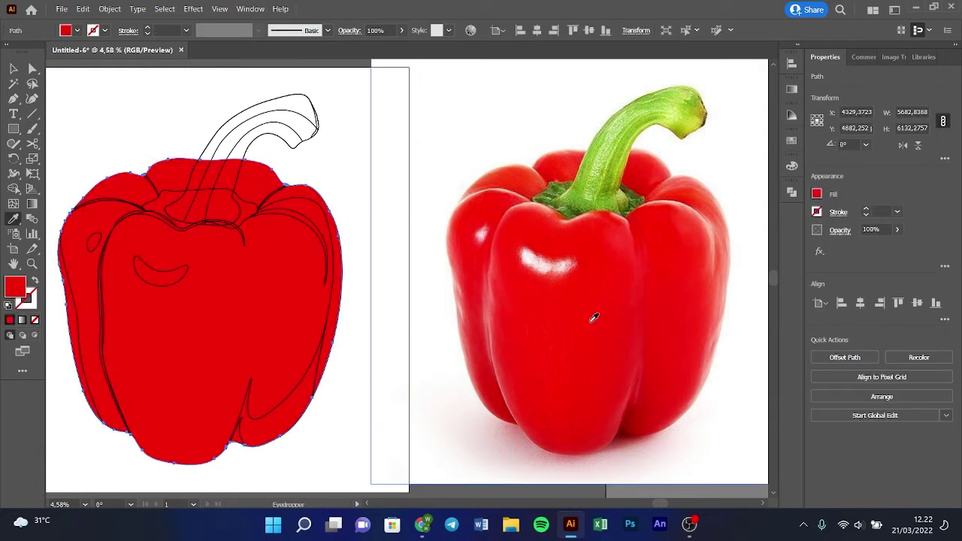
{"action": "left_click", "coordinate": [354, 290], "text": "ctrl"}
Step: Fill the calyx with a dark green sampled from the photo
{"action": "left_click", "coordinate": [249, 205], "text": "ctrl"}
{"action": "left_click", "coordinate": [636, 188]}
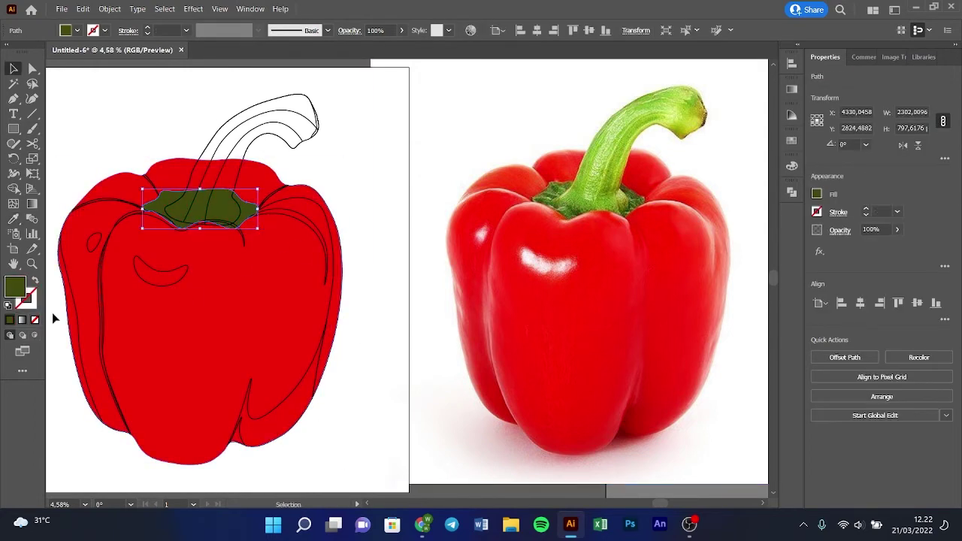
{"action": "key", "text": "v"}
{"action": "double_click", "coordinate": [15, 285]}
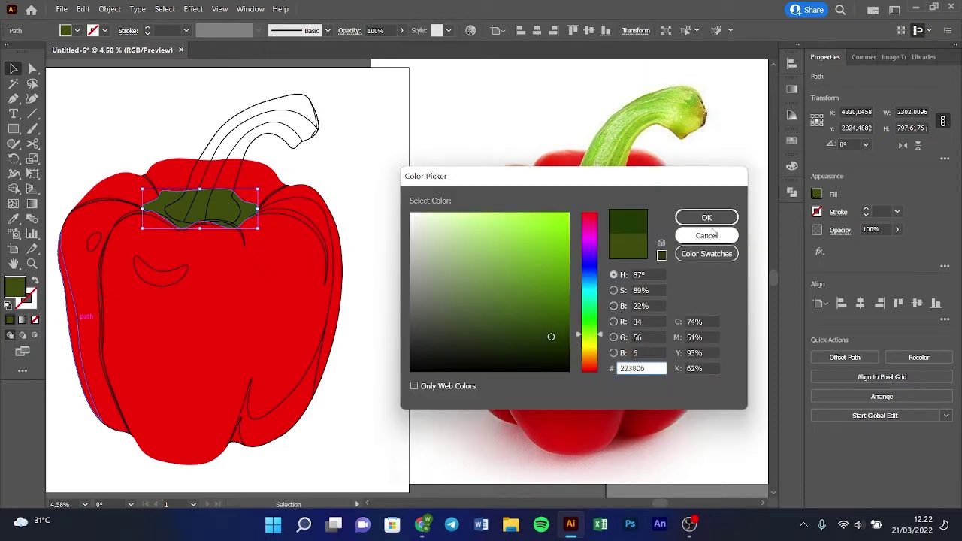
{"action": "left_click", "coordinate": [707, 236]}
{"action": "left_click", "coordinate": [337, 144]}
Step: Fill the stem with the photo's green, shifted toward a purer green
{"action": "left_click", "coordinate": [318, 136]}
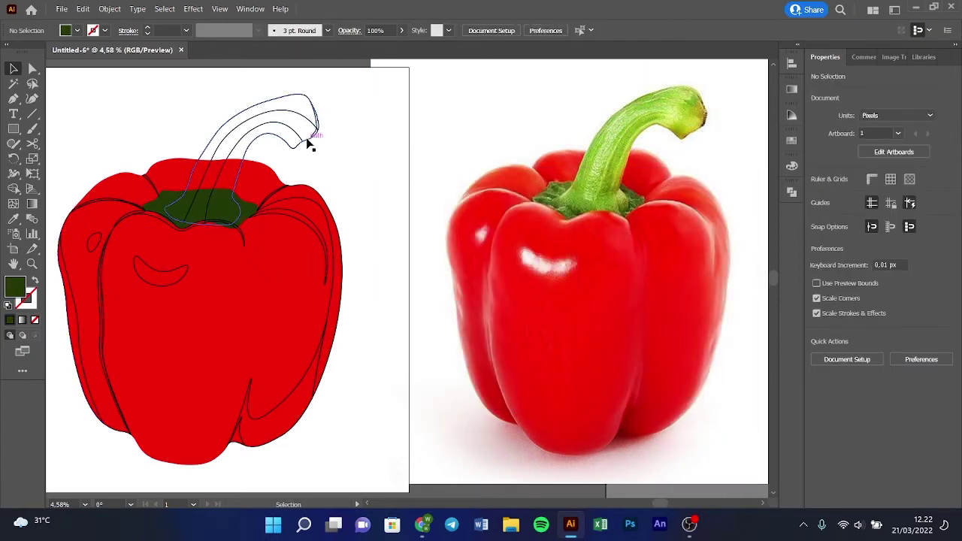
{"action": "key", "text": "i"}
{"action": "left_click", "coordinate": [576, 133]}
{"action": "key", "text": "v"}
{"action": "double_click", "coordinate": [12, 290]}
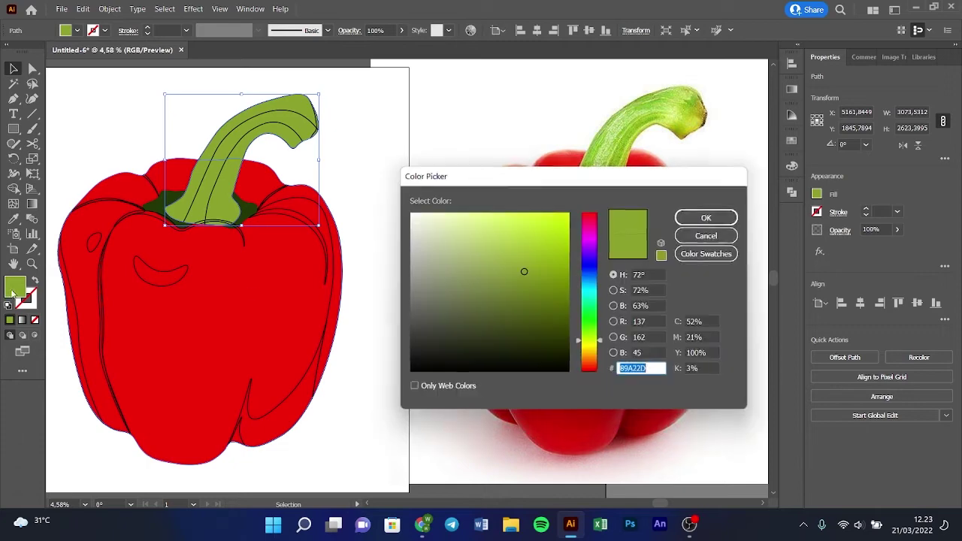
{"action": "left_click_drag", "start_coordinate": [591, 339], "coordinate": [595, 329]}
{"action": "key", "text": "Return"}
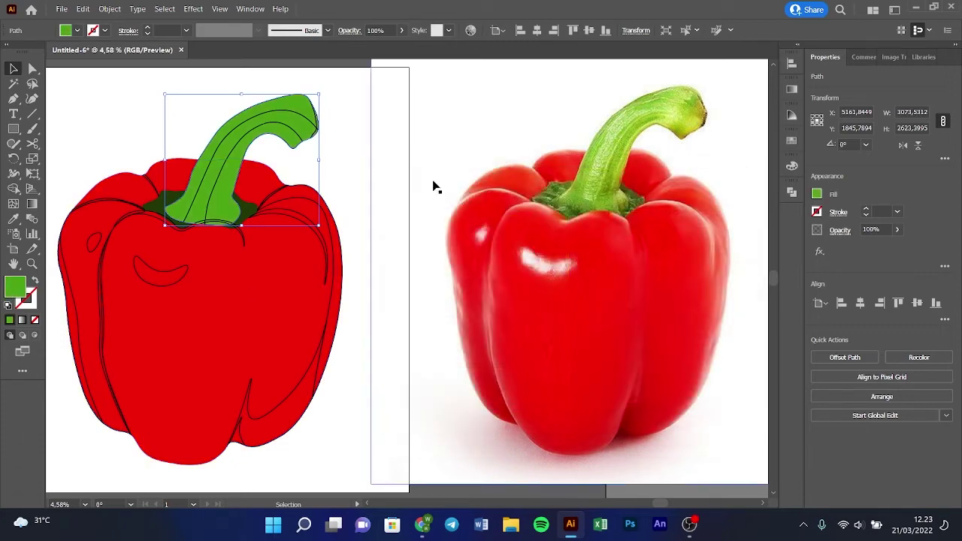
{"action": "left_click", "coordinate": [433, 187]}
Step: Set the fill colours of the stem's shading strip and the whole stem shape
{"action": "left_click", "coordinate": [227, 173]}
{"action": "key", "text": "i"}
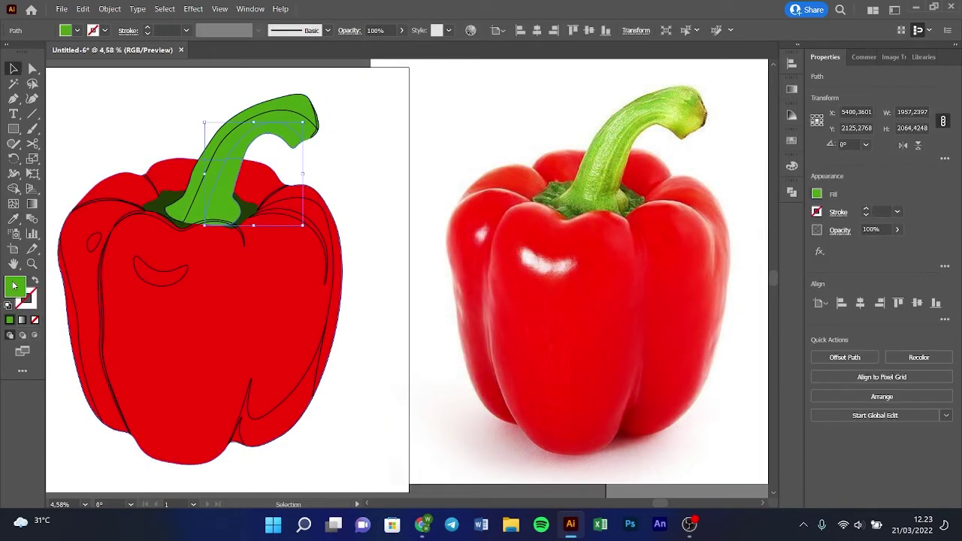
{"action": "double_click", "coordinate": [12, 287]}
{"action": "key", "text": "Return"}
{"action": "key", "text": "v"}
{"action": "left_click", "coordinate": [352, 142]}
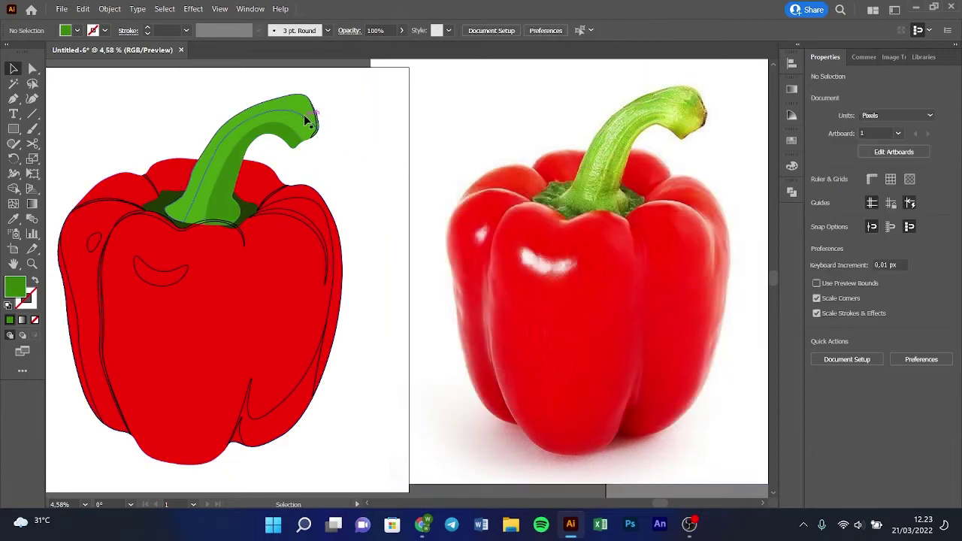
{"action": "left_click", "coordinate": [304, 114]}
{"action": "double_click", "coordinate": [13, 286]}
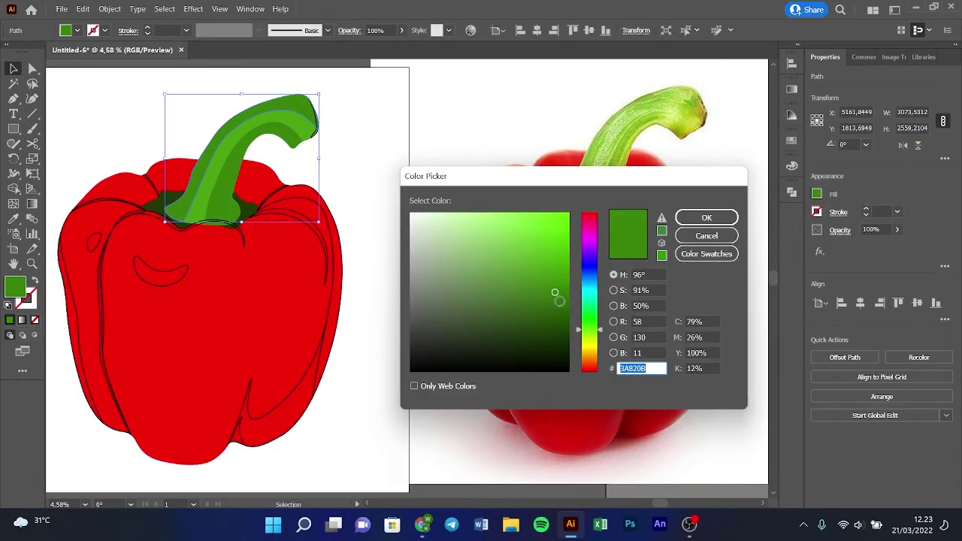
{"action": "key", "text": "Return"}
{"action": "left_click", "coordinate": [331, 142]}
Step: Fill the stem tip with the photo's colour, darkened to dark brown
{"action": "left_click", "coordinate": [314, 120]}
{"action": "key", "text": "i"}
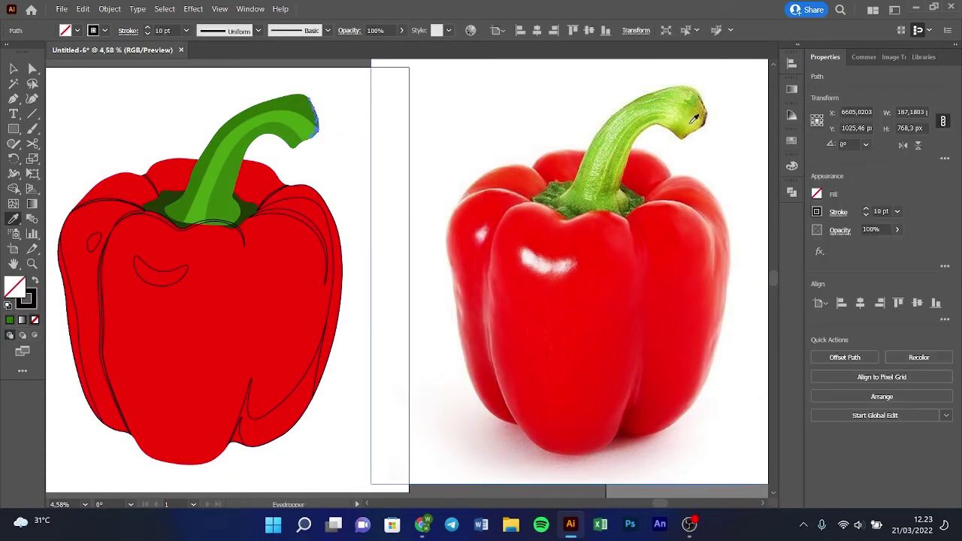
{"action": "left_click", "coordinate": [707, 118]}
{"action": "key", "text": "v"}
{"action": "double_click", "coordinate": [13, 286]}
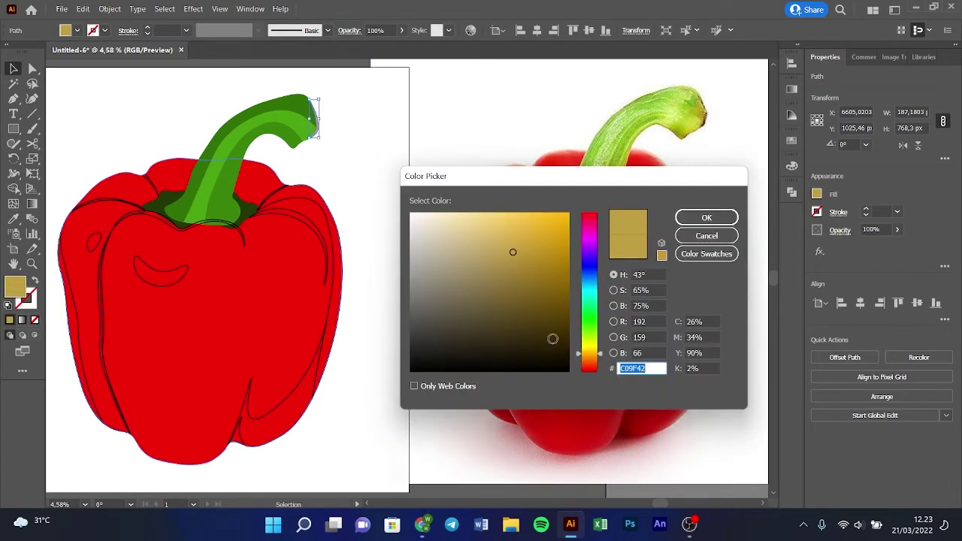
{"action": "left_click", "coordinate": [540, 329]}
{"action": "key", "text": "Return"}
{"action": "left_click", "coordinate": [351, 211]}
{"action": "scroll", "coordinate": [363, 208], "scroll_direction": "down", "scroll_amount": 1}
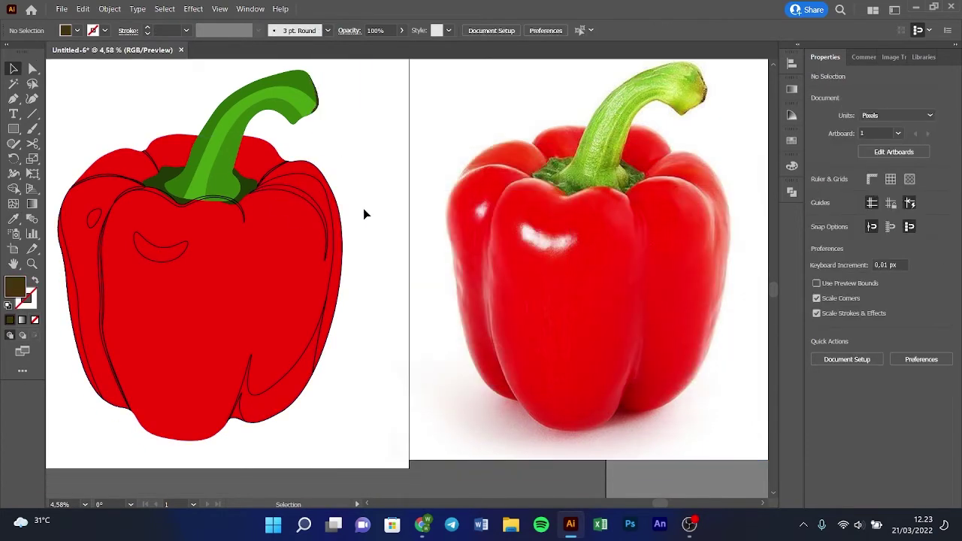
Step: Fill the small path beside the stem with red sampled from the photo
{"action": "left_click", "coordinate": [280, 160]}
{"action": "key", "text": "i"}
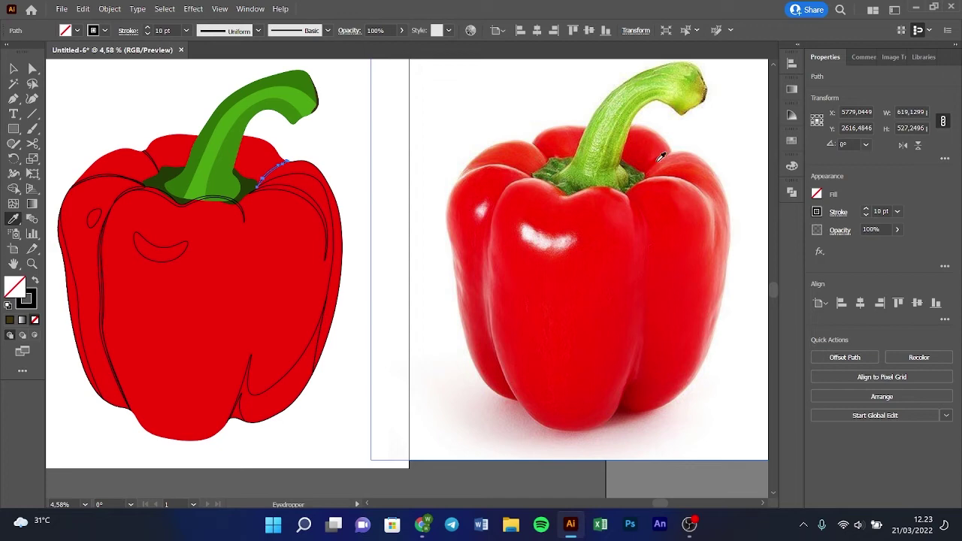
{"action": "left_click", "coordinate": [661, 156]}
{"action": "key", "text": "v"}
{"action": "left_click", "coordinate": [322, 151]}
{"action": "left_click", "coordinate": [278, 185]}
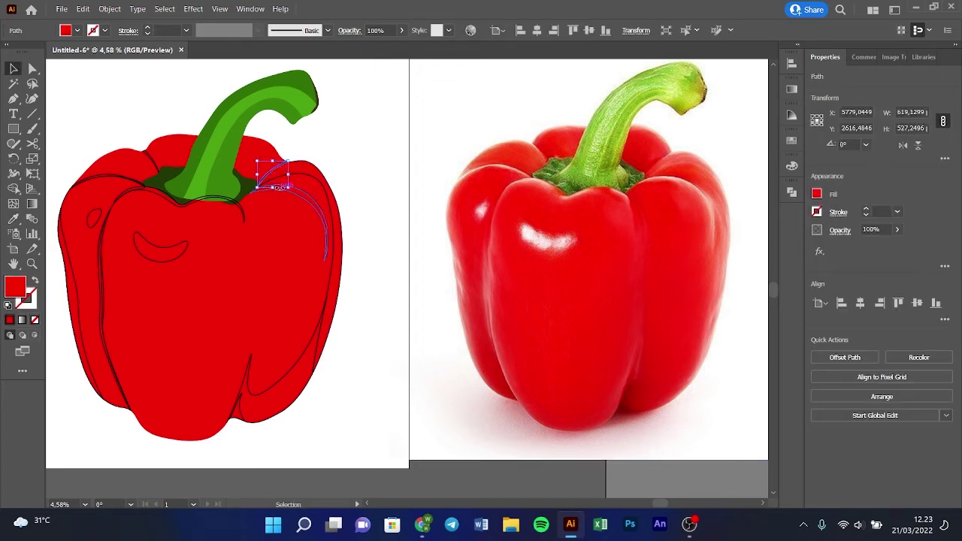
{"action": "left_click", "coordinate": [333, 157]}
Step: Zoom in on the top-right shoulder and give the upper stem-side curve a darker red fill
{"action": "key", "text": "z"}
{"action": "left_click_drag", "start_coordinate": [300, 242], "coordinate": [488, 178]}
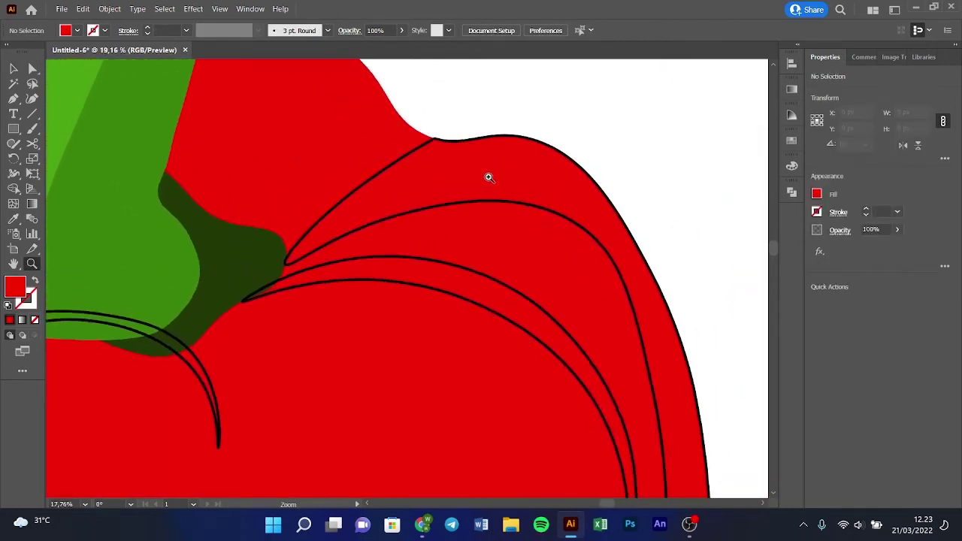
{"action": "left_click", "coordinate": [488, 177]}
{"action": "key", "text": "v"}
{"action": "left_click", "coordinate": [372, 173]}
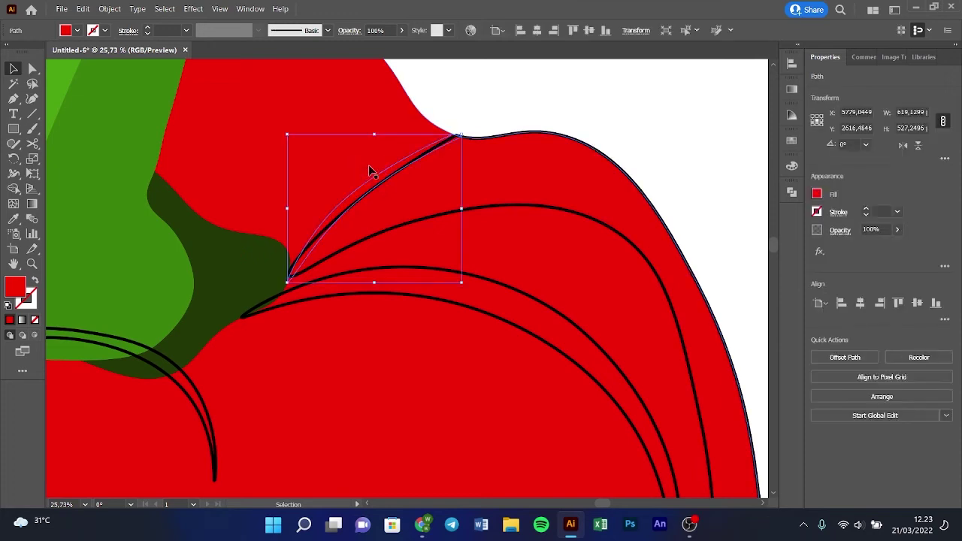
{"action": "left_click", "coordinate": [361, 183]}
{"action": "double_click", "coordinate": [15, 287]}
{"action": "left_click", "coordinate": [562, 257]}
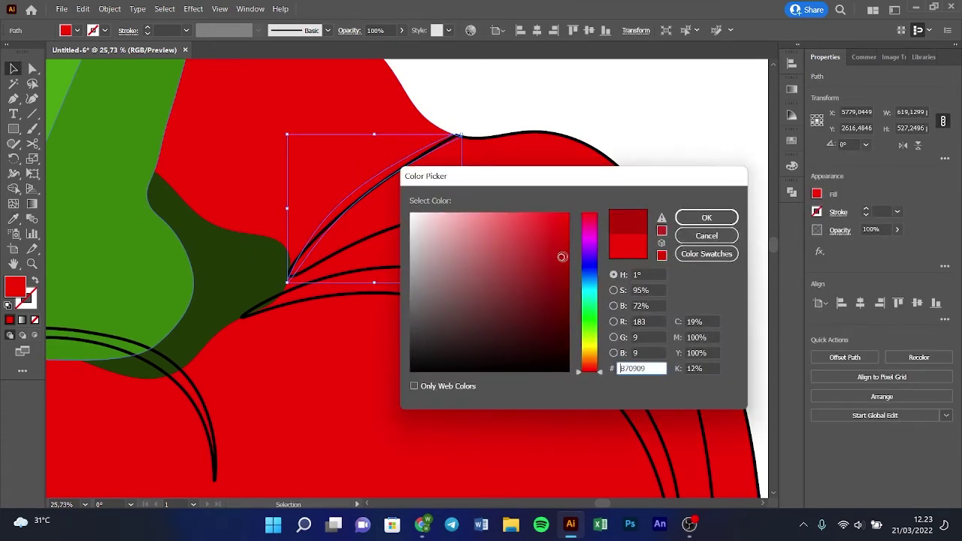
{"action": "left_click", "coordinate": [706, 217]}
Step: Apply the same darker red to the second curve near the stem
{"action": "scroll", "coordinate": [541, 187], "scroll_direction": "down", "scroll_amount": 3}
{"action": "scroll", "coordinate": [481, 200], "scroll_direction": "down", "scroll_amount": 2}
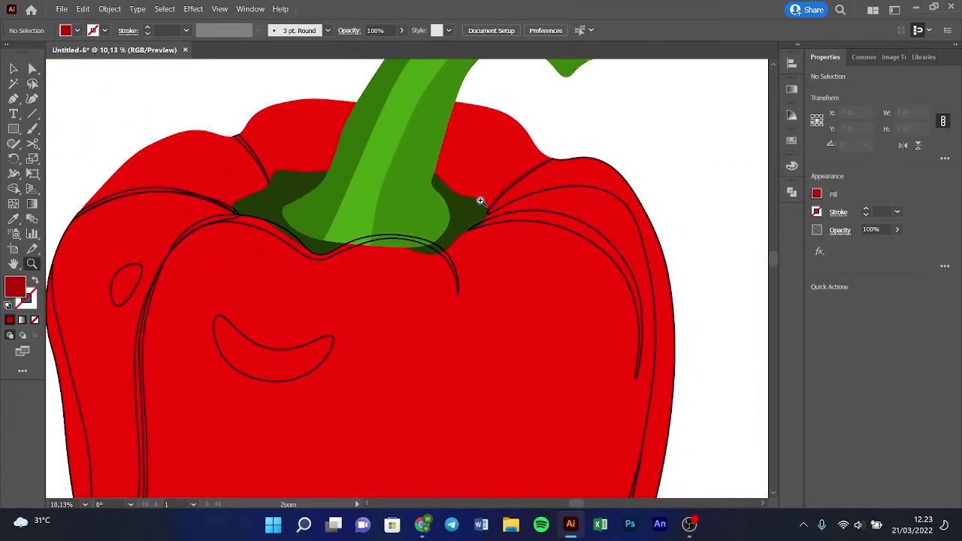
{"action": "left_click", "coordinate": [262, 156]}
{"action": "left_click", "coordinate": [518, 170], "text": "shift"}
{"action": "left_click", "coordinate": [645, 112]}
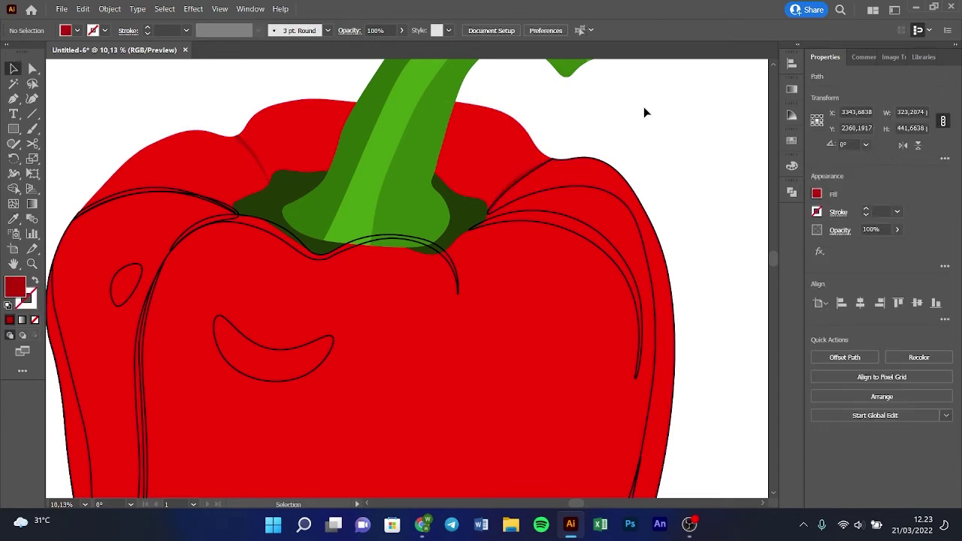
Step: Check the left-shoulder curve, then zoom back out to show the whole pepper beside the photo
{"action": "left_click", "coordinate": [146, 191]}
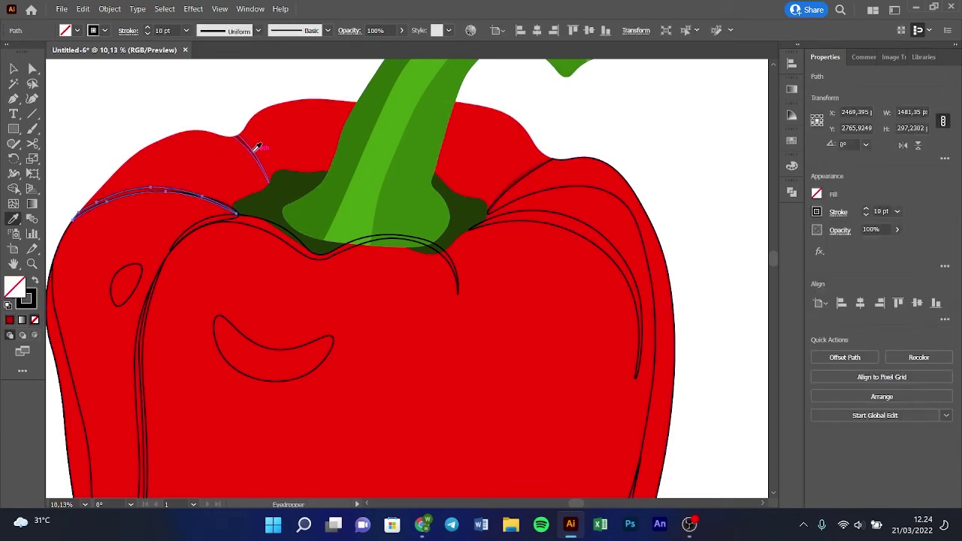
{"action": "left_click", "coordinate": [229, 113]}
{"action": "scroll", "coordinate": [337, 204], "scroll_direction": "down", "scroll_amount": 1}
{"action": "left_click", "coordinate": [454, 259], "text": "alt"}
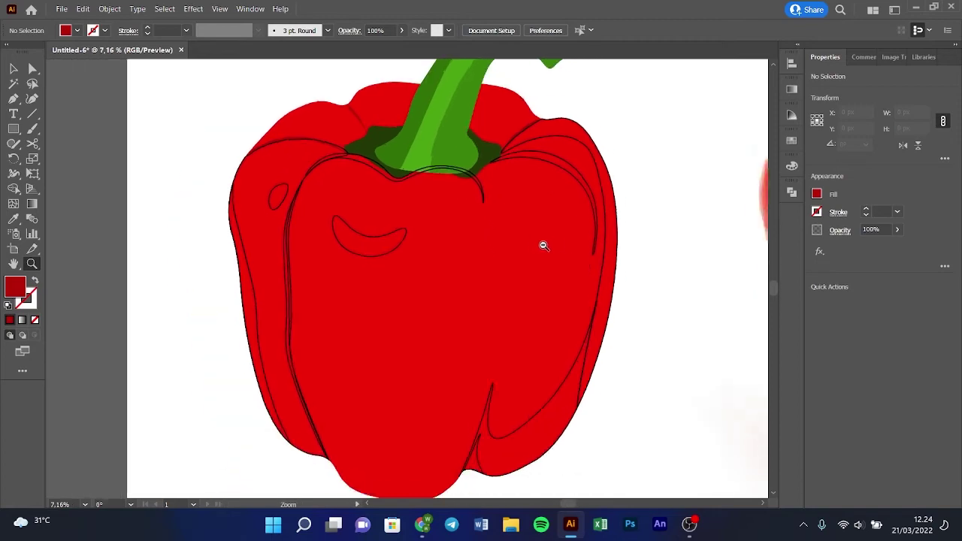
{"action": "scroll", "coordinate": [458, 245], "scroll_direction": "down", "scroll_amount": 1}
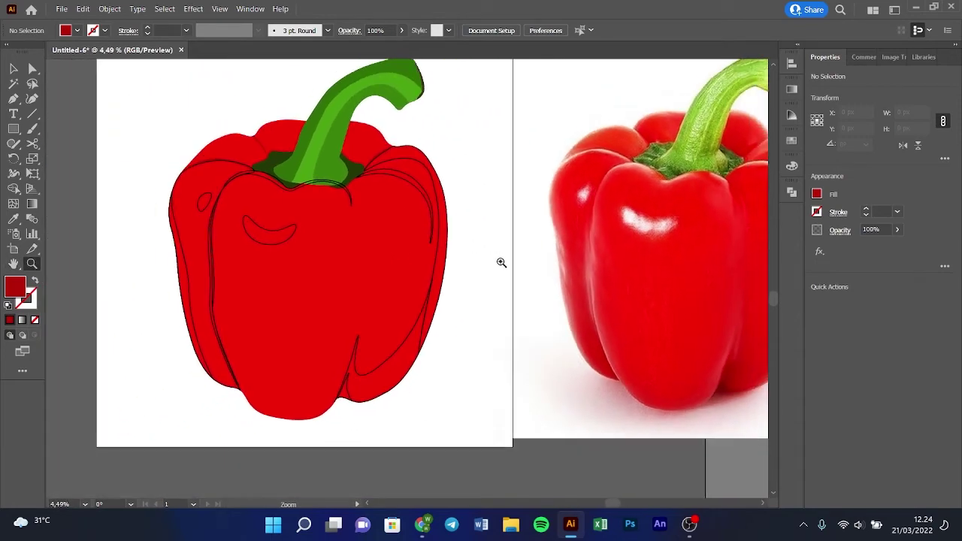
{"action": "scroll", "coordinate": [451, 248], "scroll_direction": "up", "scroll_amount": 1}
{"action": "scroll", "coordinate": [443, 251], "scroll_direction": "right", "scroll_amount": 2}
Step: Fill the top crease with a lighter red sampled from the photo
{"action": "key", "text": "v"}
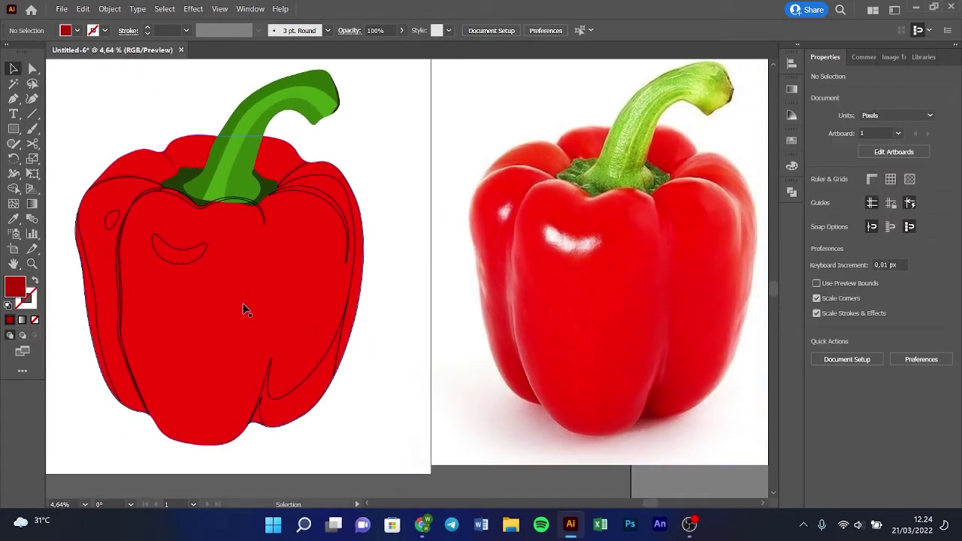
{"action": "left_click", "coordinate": [200, 211]}
{"action": "key", "text": "i"}
{"action": "left_click", "coordinate": [571, 186]}
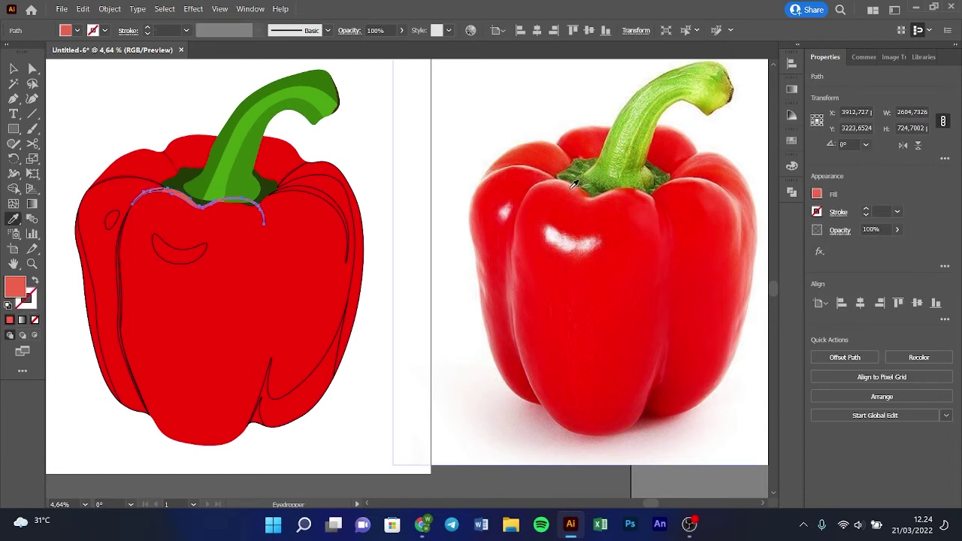
{"action": "key", "text": "v"}
{"action": "left_click", "coordinate": [399, 204]}
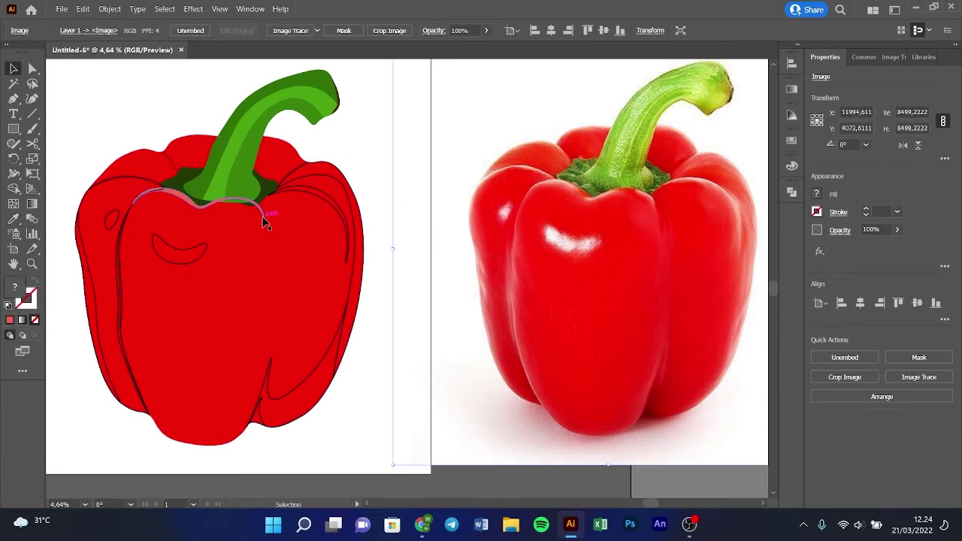
Step: Sample red from the photo onto the right crease, then brighten it in Color Picker
{"action": "left_click", "coordinate": [295, 191]}
{"action": "key", "text": "i"}
{"action": "left_click", "coordinate": [719, 184]}
{"action": "key", "text": "v"}
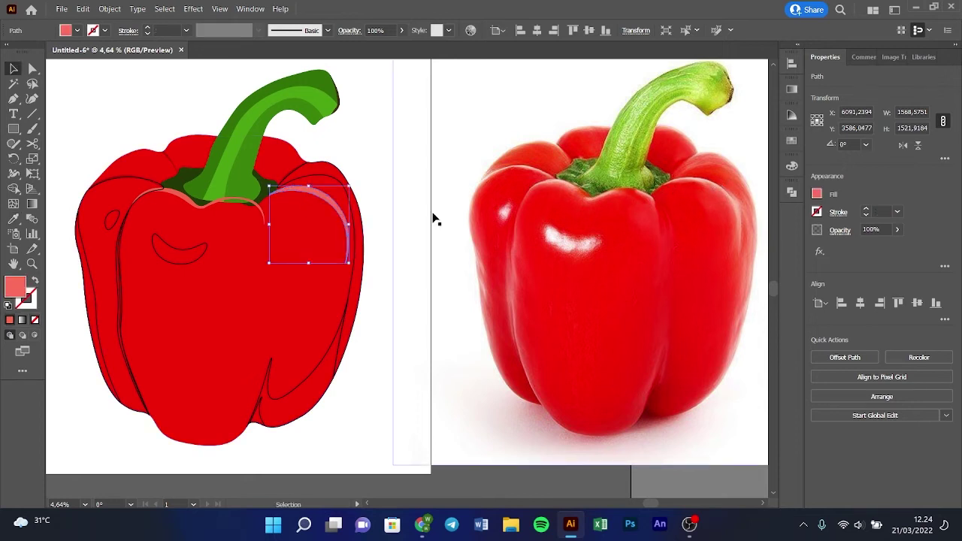
{"action": "key", "text": "ctrl+shift+a"}
{"action": "left_click", "coordinate": [355, 231]}
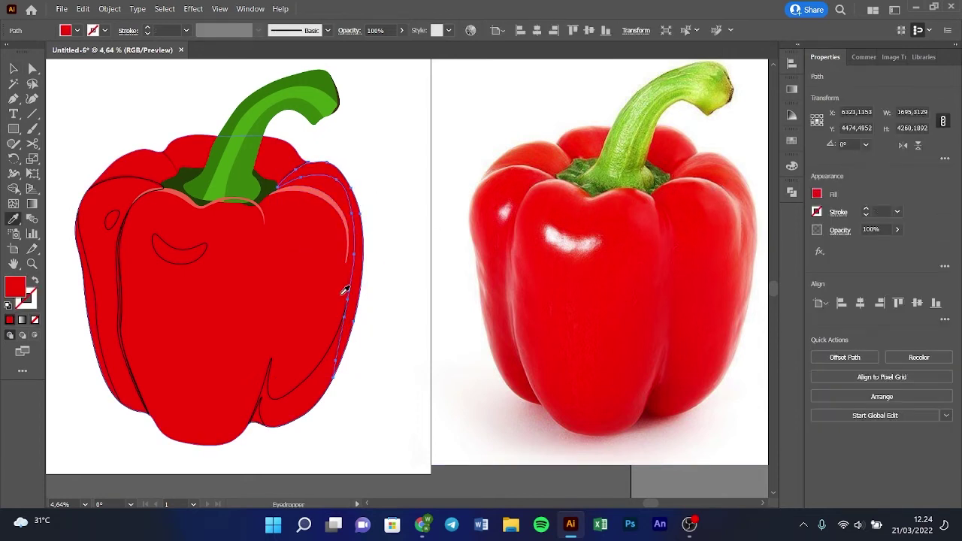
{"action": "double_click", "coordinate": [15, 286]}
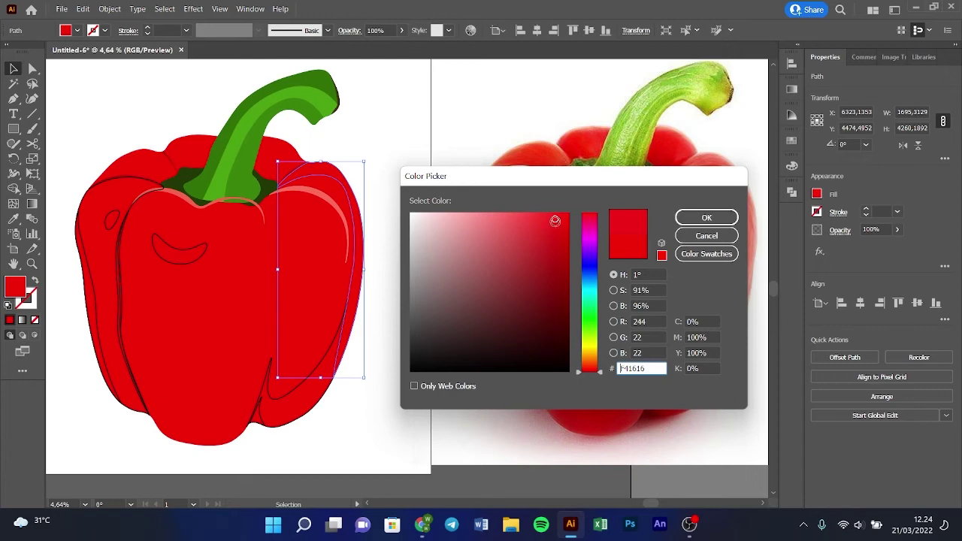
{"action": "left_click", "coordinate": [549, 218]}
{"action": "key", "text": "Return"}
{"action": "key", "text": "ctrl+shift+a"}
Step: Adjust the right-side panel's red fill in the Color Picker
{"action": "left_click", "coordinate": [353, 285]}
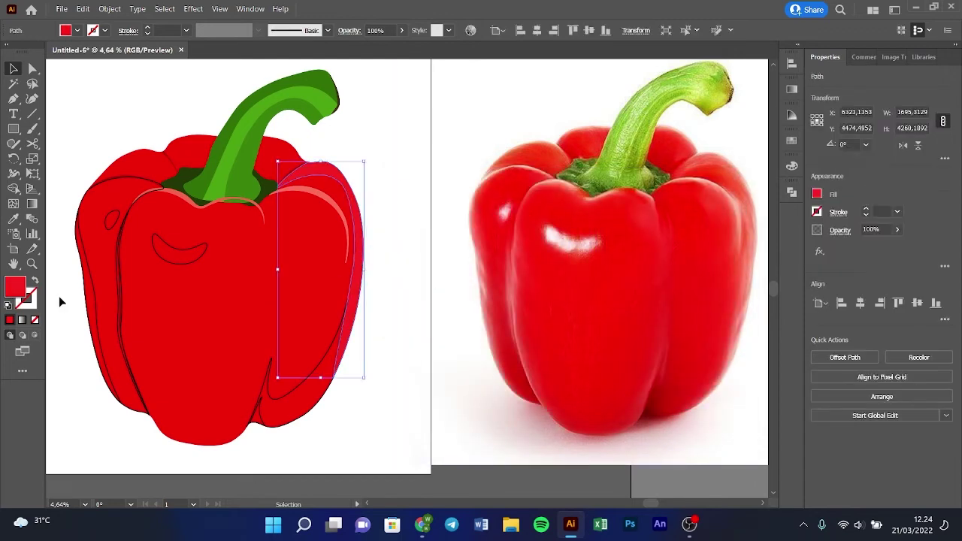
{"action": "double_click", "coordinate": [15, 286]}
{"action": "left_click", "coordinate": [535, 209]}
{"action": "key", "text": "Return"}
Step: Give the lower crease the photo's red, refined in the Color Picker
{"action": "left_click", "coordinate": [394, 286]}
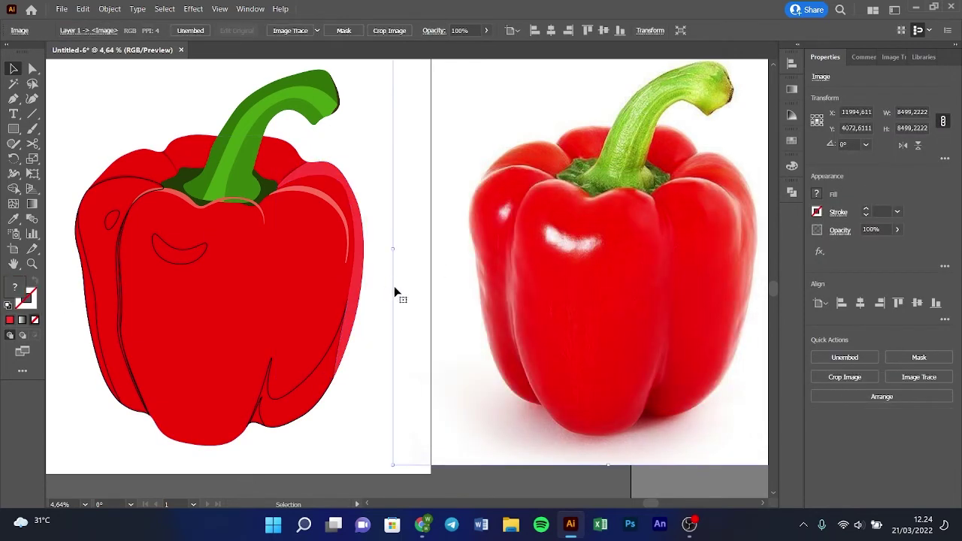
{"action": "key", "text": "ctrl+shift+a"}
{"action": "left_click", "coordinate": [300, 383]}
{"action": "key", "text": "i"}
{"action": "left_click", "coordinate": [696, 392]}
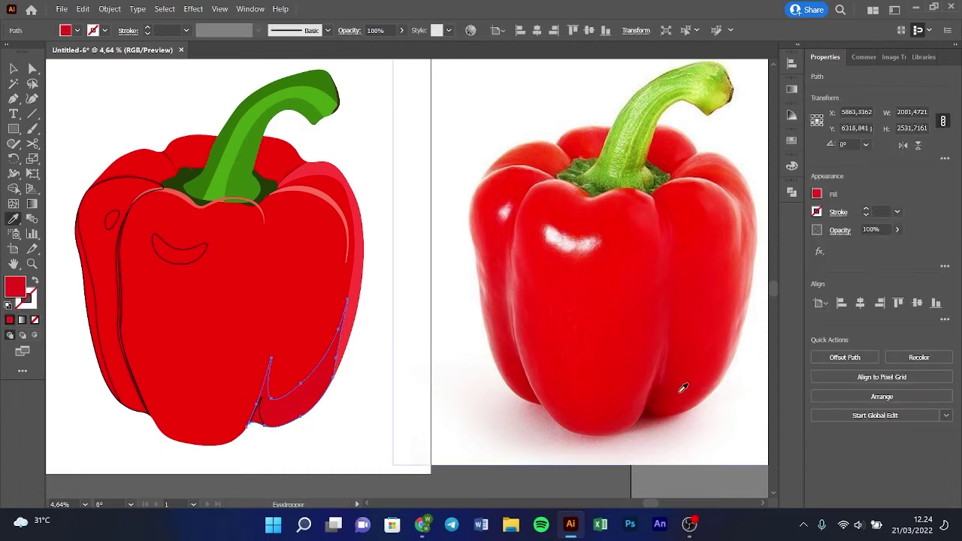
{"action": "key", "text": "v"}
{"action": "double_click", "coordinate": [16, 286]}
{"action": "left_click", "coordinate": [559, 231]}
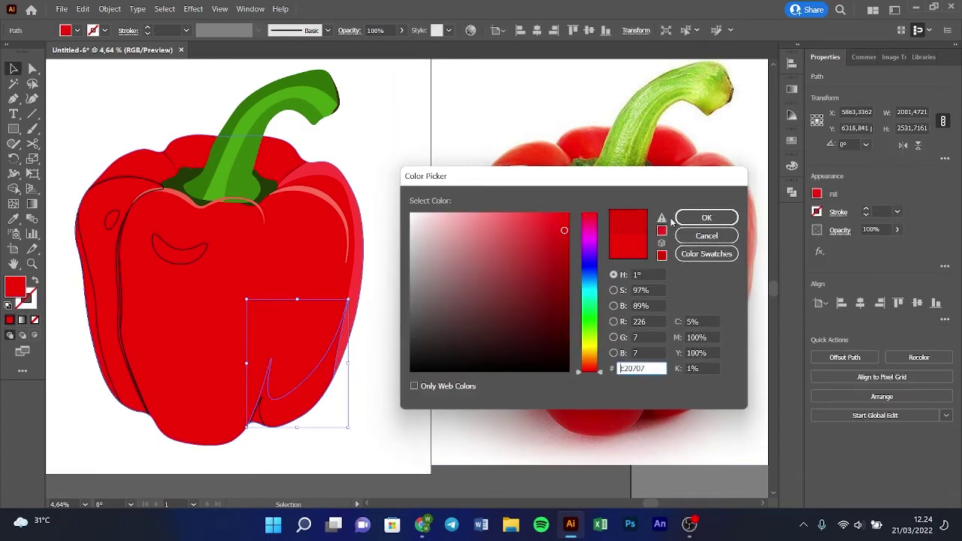
{"action": "key", "text": "Return"}
Step: Adjust the red fill of the small piece at the pepper's bottom
{"action": "left_click", "coordinate": [363, 390]}
{"action": "left_click", "coordinate": [292, 399]}
{"action": "double_click", "coordinate": [15, 285]}
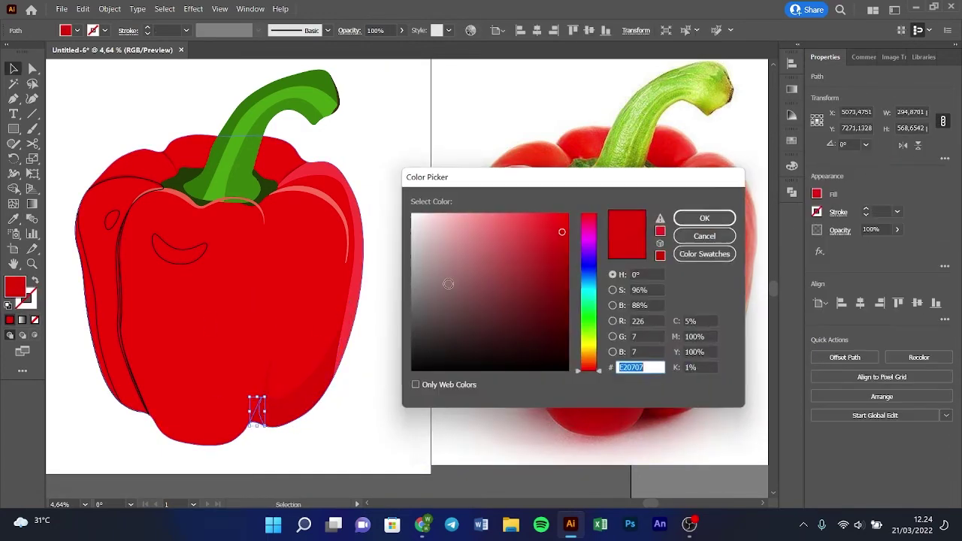
{"action": "left_click", "coordinate": [552, 255]}
{"action": "key", "text": "Return"}
{"action": "left_click", "coordinate": [333, 443]}
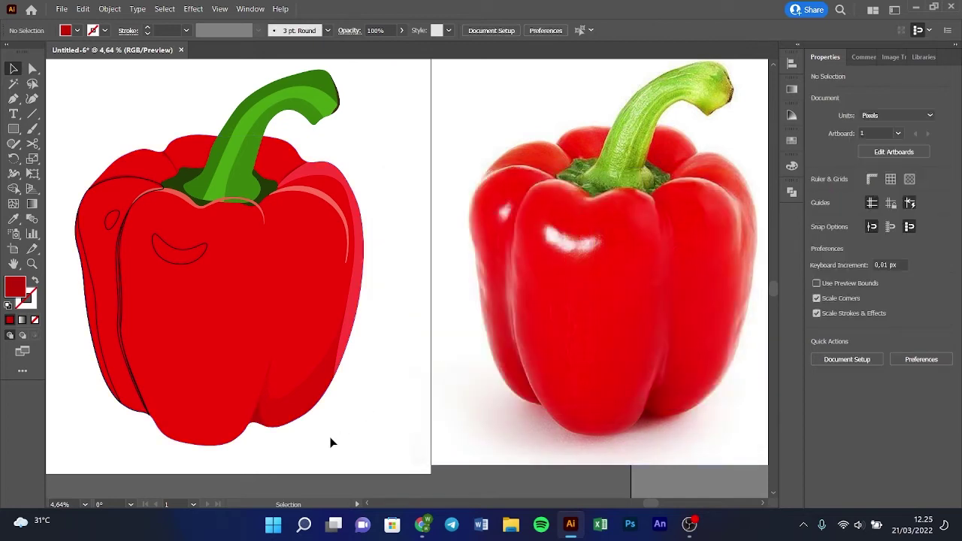
Step: Give the narrow inner path on the left a darker red fill
{"action": "left_click", "coordinate": [134, 392]}
{"action": "left_click", "coordinate": [124, 361]}
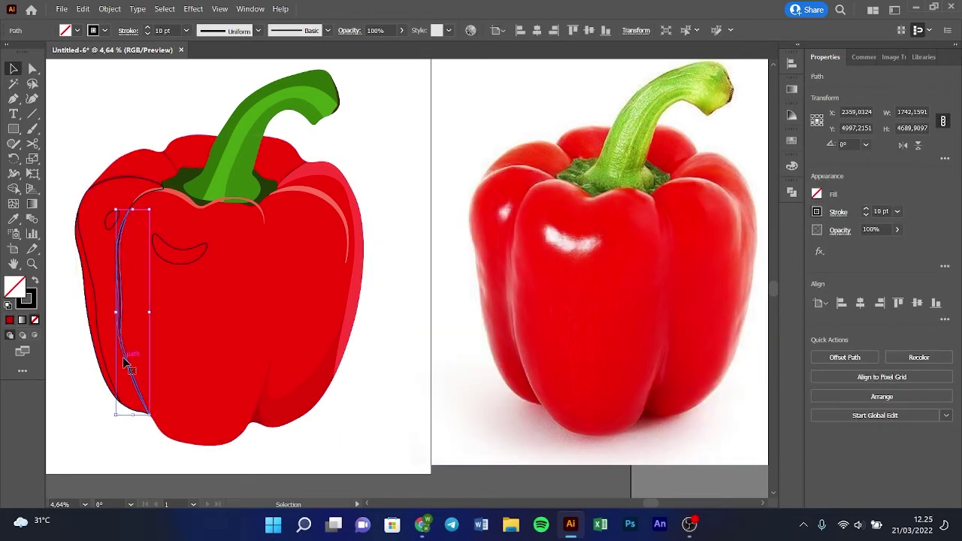
{"action": "double_click", "coordinate": [15, 285]}
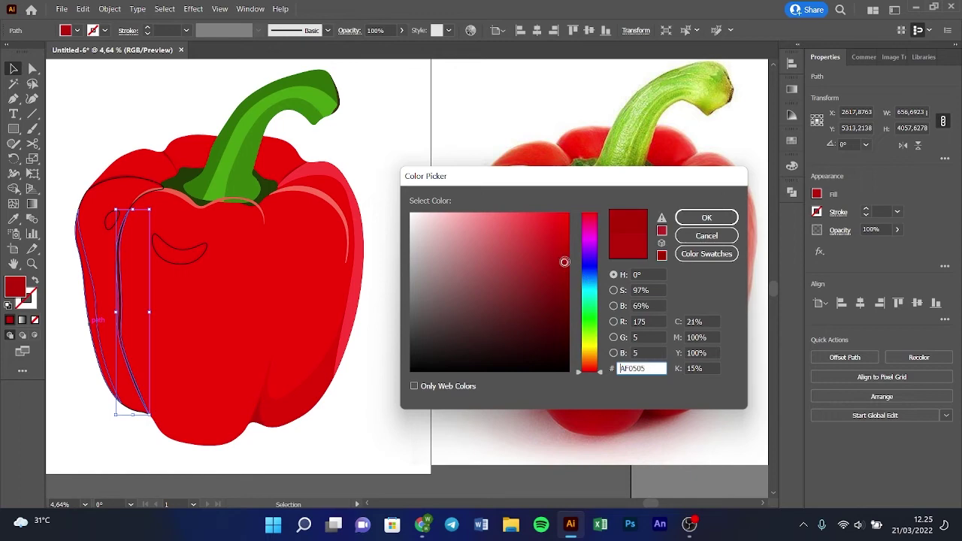
{"action": "left_click", "coordinate": [707, 217]}
{"action": "left_click", "coordinate": [259, 418]}
{"action": "key", "text": "i"}
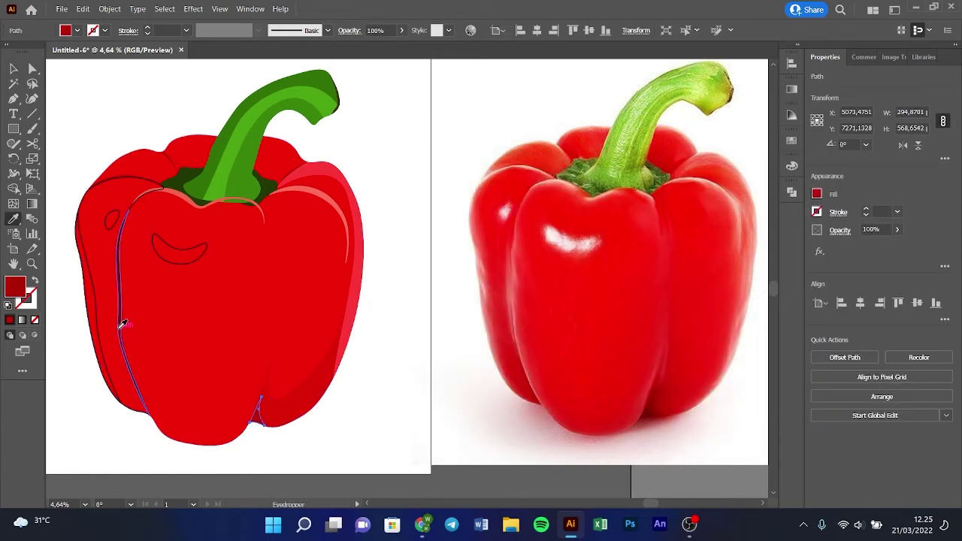
{"action": "key", "text": "v"}
{"action": "left_click", "coordinate": [258, 443]}
Step: Fill the left edge strip with a lighter photo red and adjust the left inner panel's fill
{"action": "left_click", "coordinate": [88, 309]}
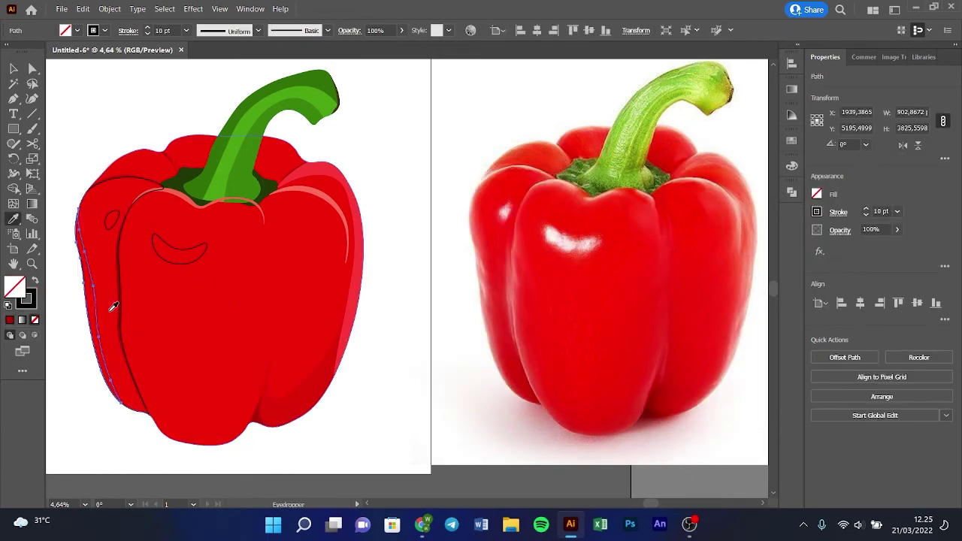
{"action": "key", "text": "i"}
{"action": "left_click", "coordinate": [498, 323]}
{"action": "key", "text": "v"}
{"action": "left_click", "coordinate": [316, 430]}
{"action": "left_click", "coordinate": [93, 316]}
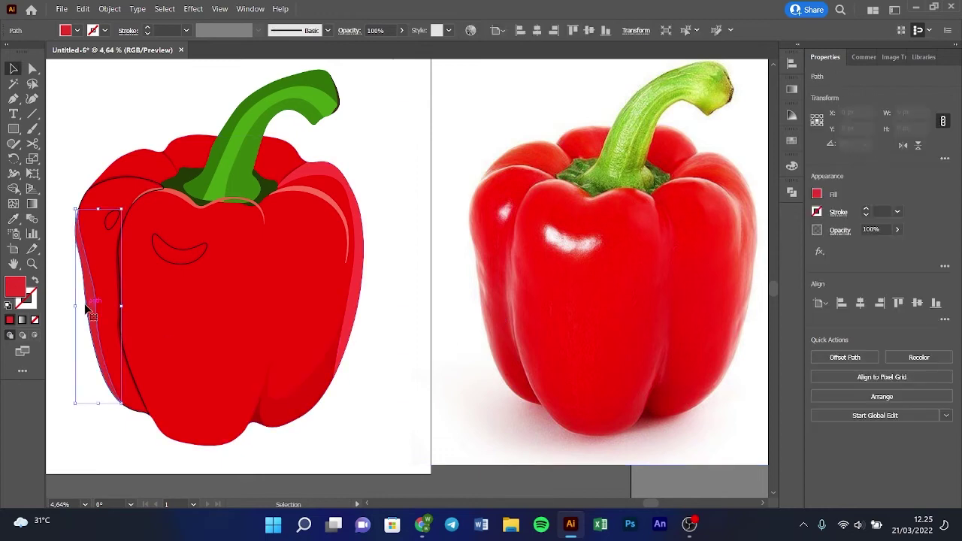
{"action": "key", "text": "i"}
{"action": "left_click", "coordinate": [365, 290]}
{"action": "key", "text": "v"}
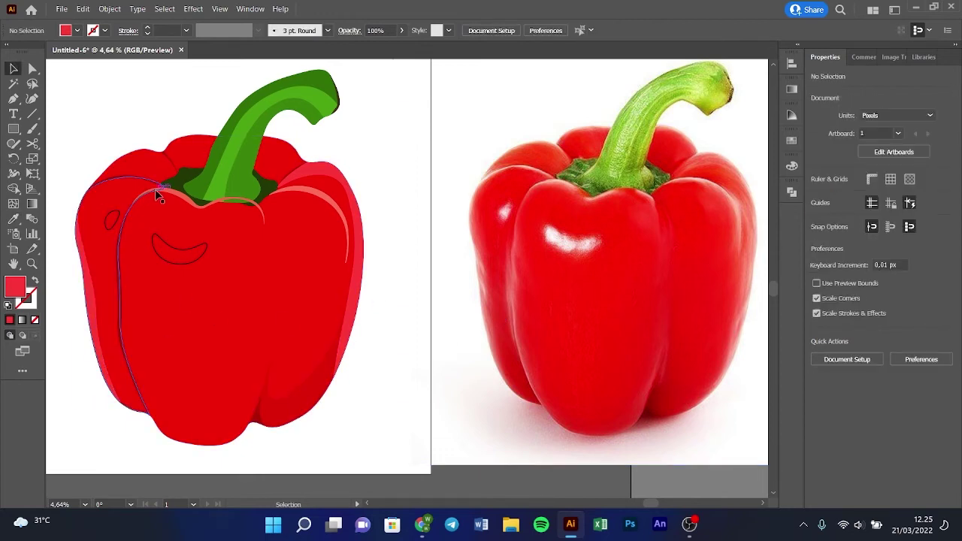
{"action": "left_click", "coordinate": [163, 191]}
{"action": "double_click", "coordinate": [15, 286]}
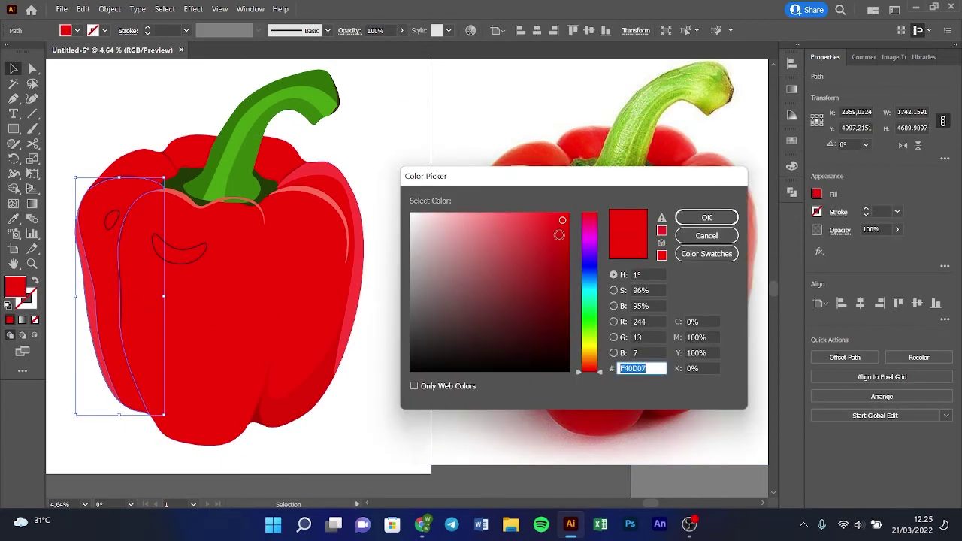
{"action": "key", "text": "Return"}
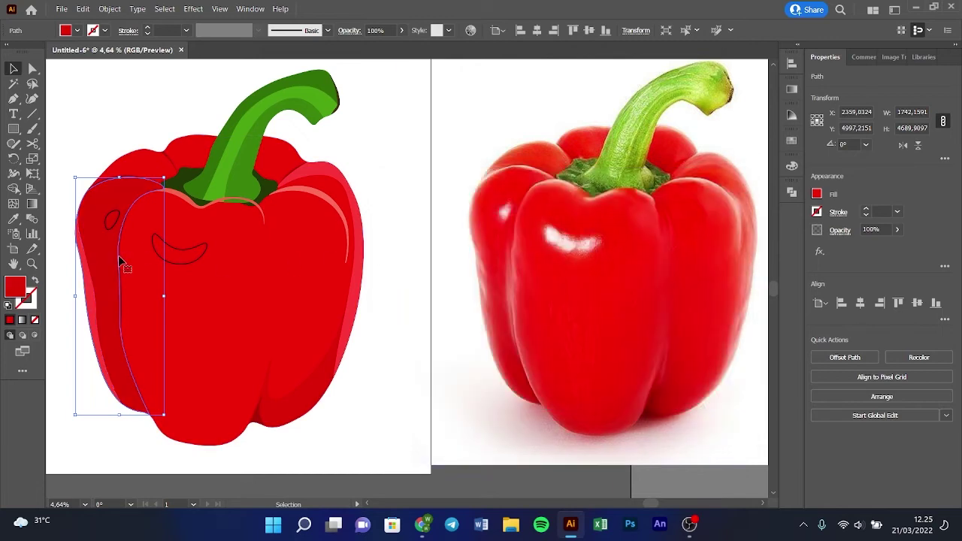
Step: Bring the left lobe to front and darken its red by lowering brightness
{"action": "right_click", "coordinate": [120, 216]}
{"action": "mouse_move", "coordinate": [156, 447]}
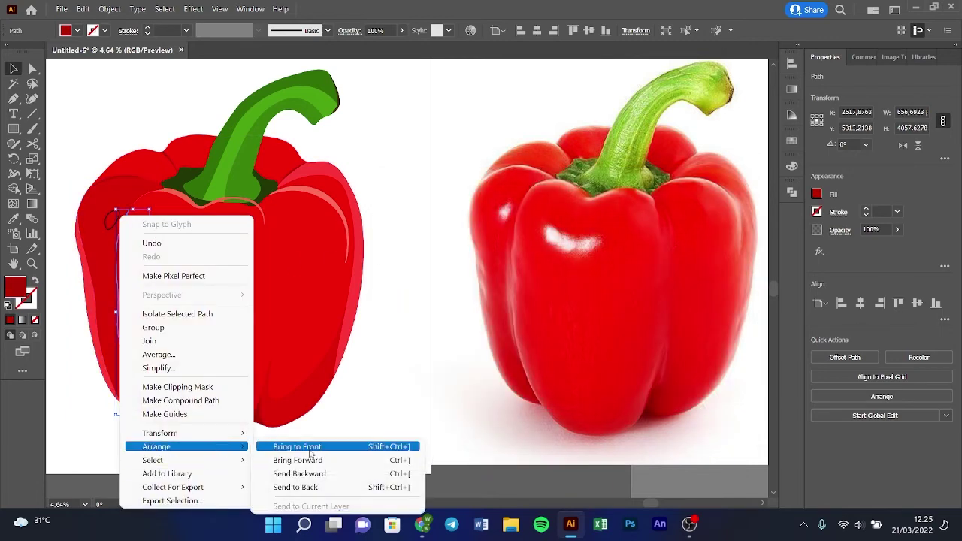
{"action": "left_click", "coordinate": [311, 449]}
{"action": "left_click", "coordinate": [359, 407]}
{"action": "left_click", "coordinate": [100, 258]}
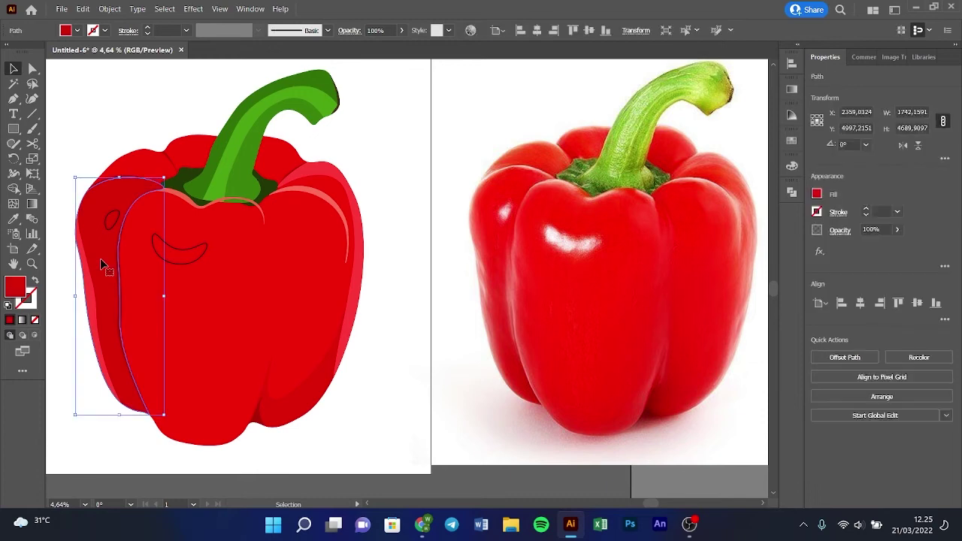
{"action": "double_click", "coordinate": [15, 286]}
{"action": "left_click", "coordinate": [499, 354]}
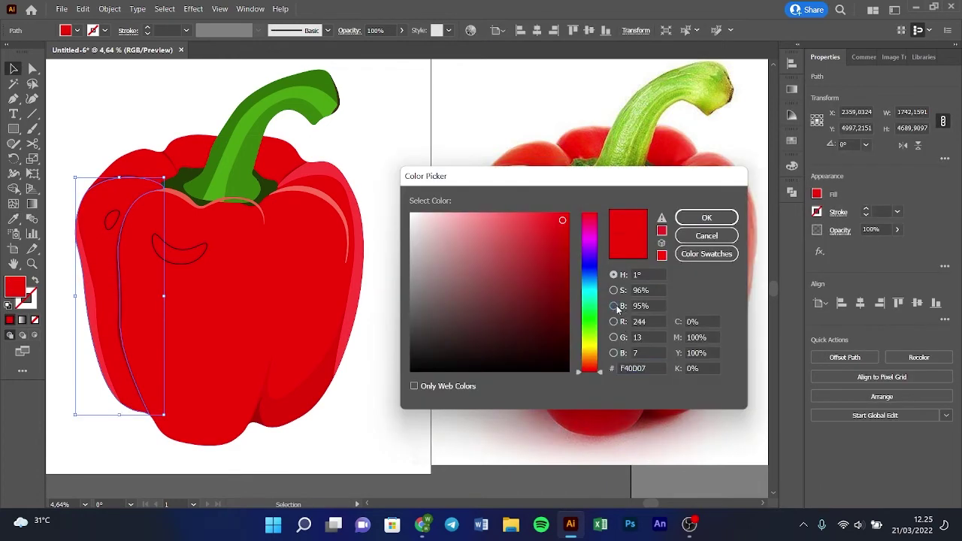
{"action": "left_click", "coordinate": [614, 306]}
{"action": "left_click", "coordinate": [707, 217]}
{"action": "left_click", "coordinate": [425, 330]}
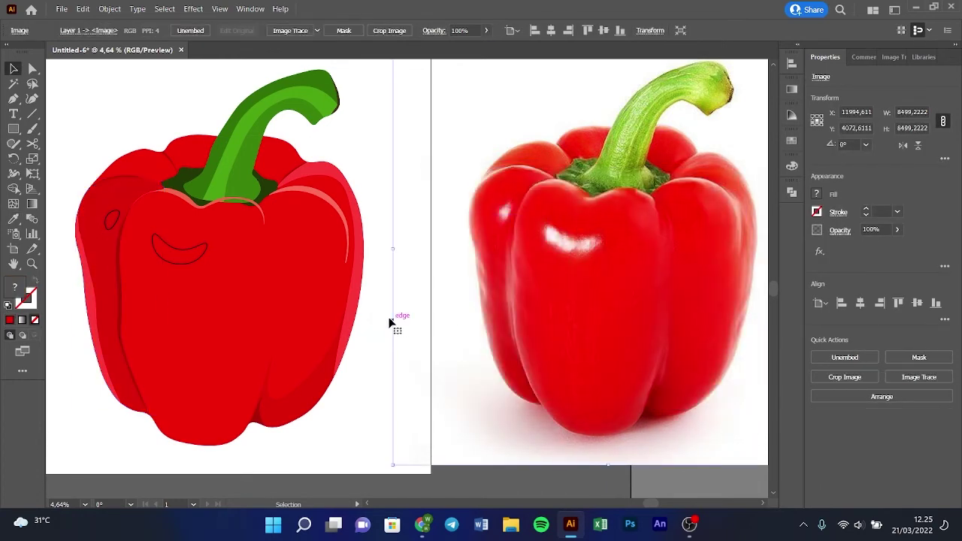
Step: Reshape the pink rim highlight with the Curvature tool to follow the stem base
{"action": "key", "text": "z"}
{"action": "left_click_drag", "start_coordinate": [249, 293], "coordinate": [492, 320]}
{"action": "scroll", "coordinate": [333, 301], "scroll_direction": "up", "scroll_amount": 3}
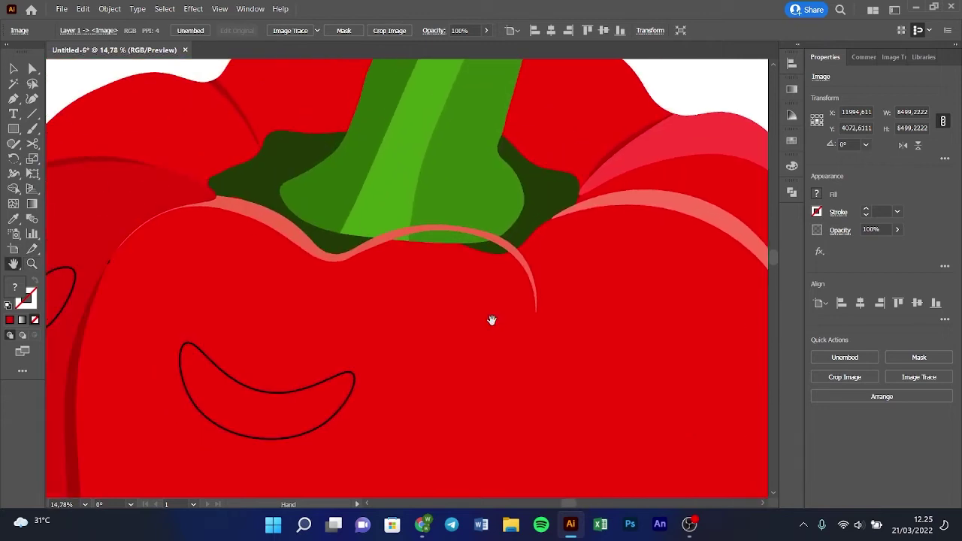
{"action": "key", "text": "v"}
{"action": "left_click", "coordinate": [493, 240]}
{"action": "key", "text": "shift+grave"}
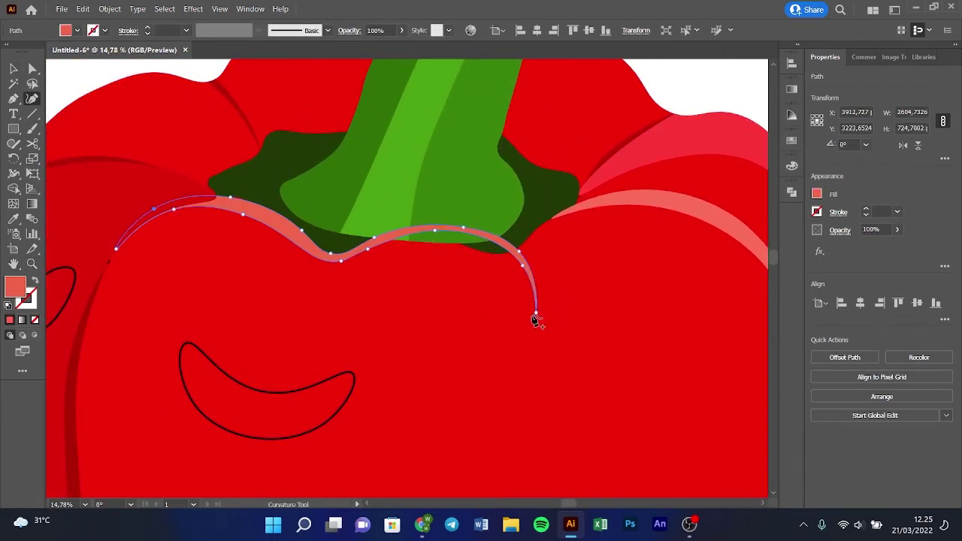
{"action": "left_click", "coordinate": [543, 321]}
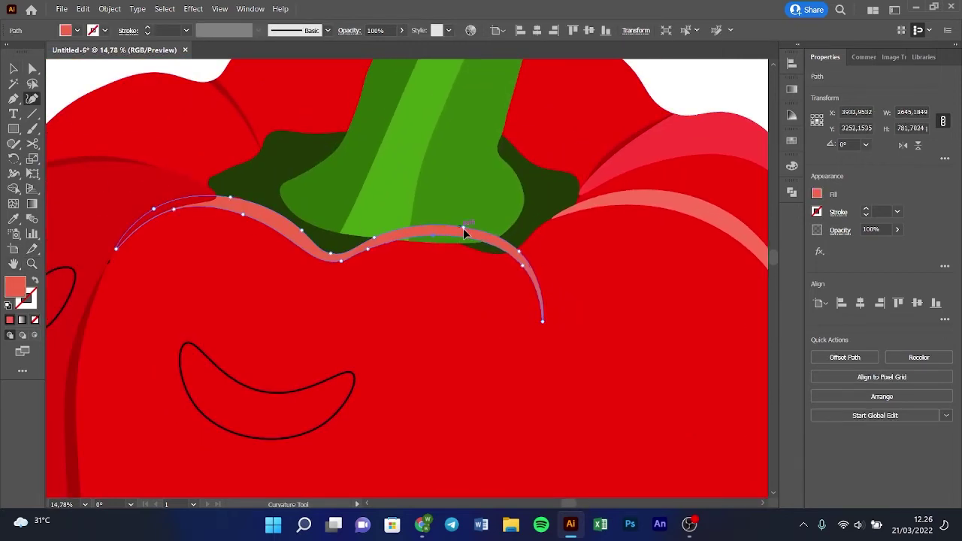
{"action": "left_click_drag", "start_coordinate": [340, 261], "coordinate": [335, 268]}
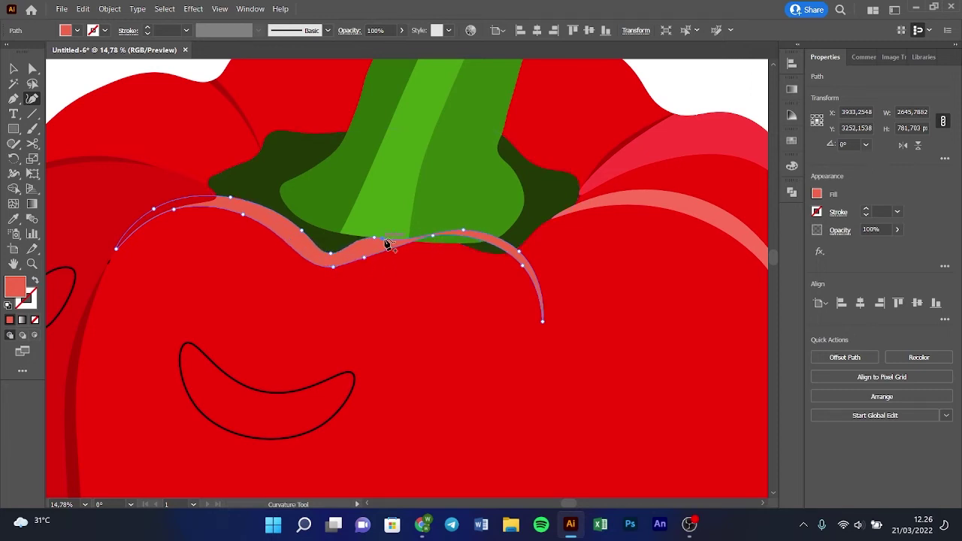
{"action": "left_click_drag", "start_coordinate": [433, 236], "coordinate": [410, 244]}
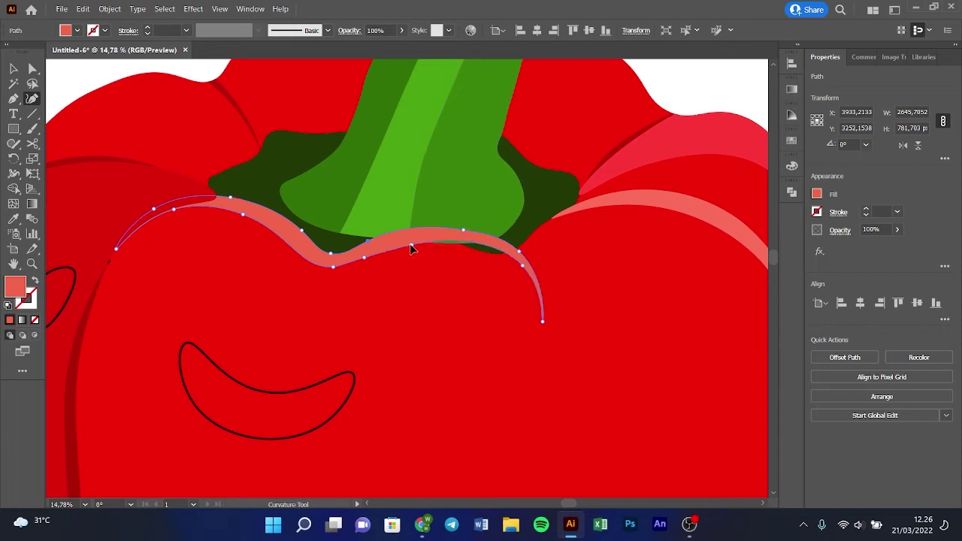
{"action": "left_click", "coordinate": [510, 270]}
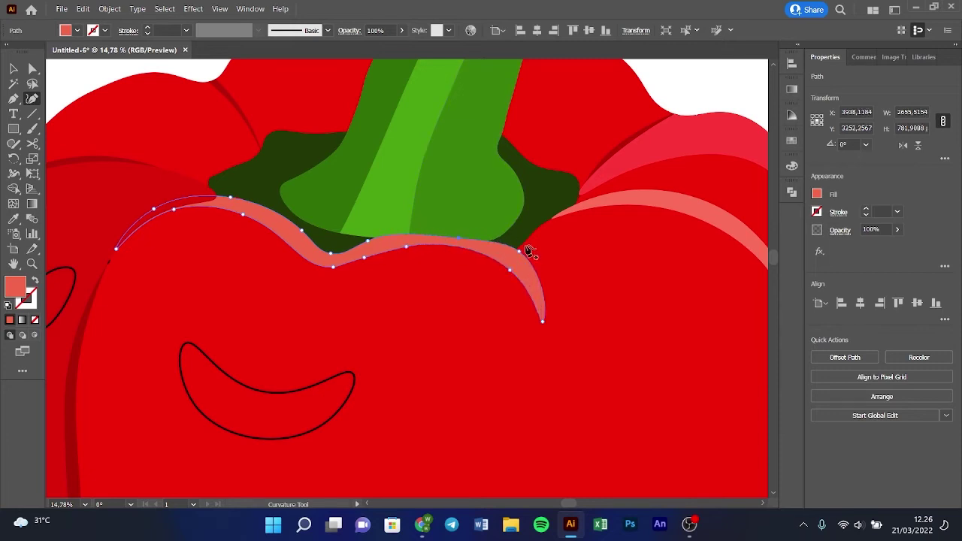
{"action": "left_click_drag", "start_coordinate": [523, 251], "coordinate": [509, 264]}
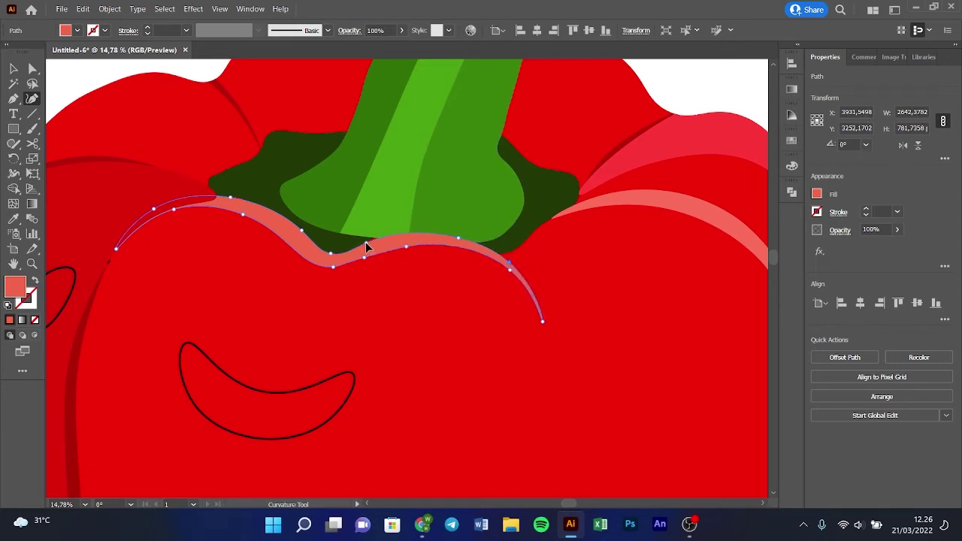
{"action": "key", "text": "v"}
Step: Reposition the darker left lobe up and to the left
{"action": "left_click", "coordinate": [699, 72]}
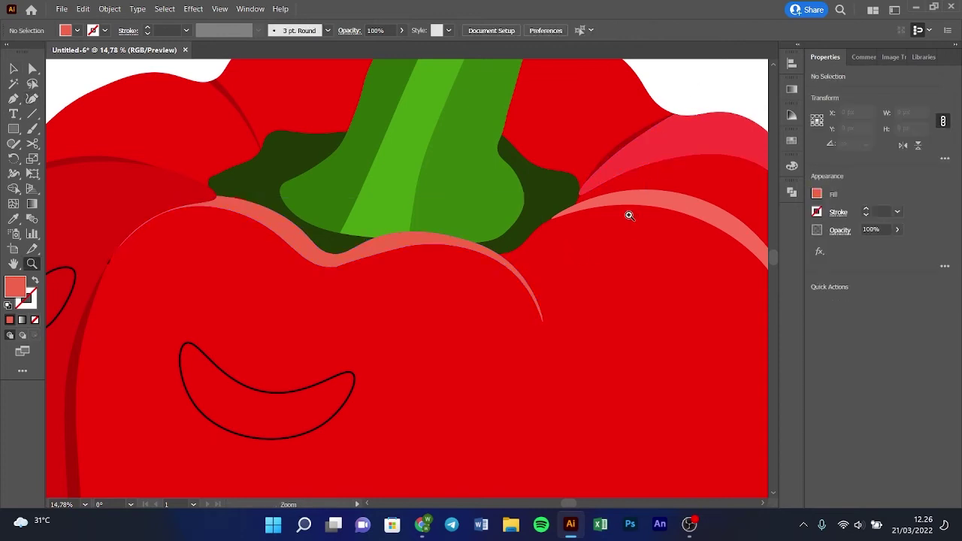
{"action": "scroll", "coordinate": [195, 305], "scroll_direction": "up", "scroll_amount": 1}
{"action": "left_click_drag", "start_coordinate": [195, 305], "coordinate": [463, 310]}
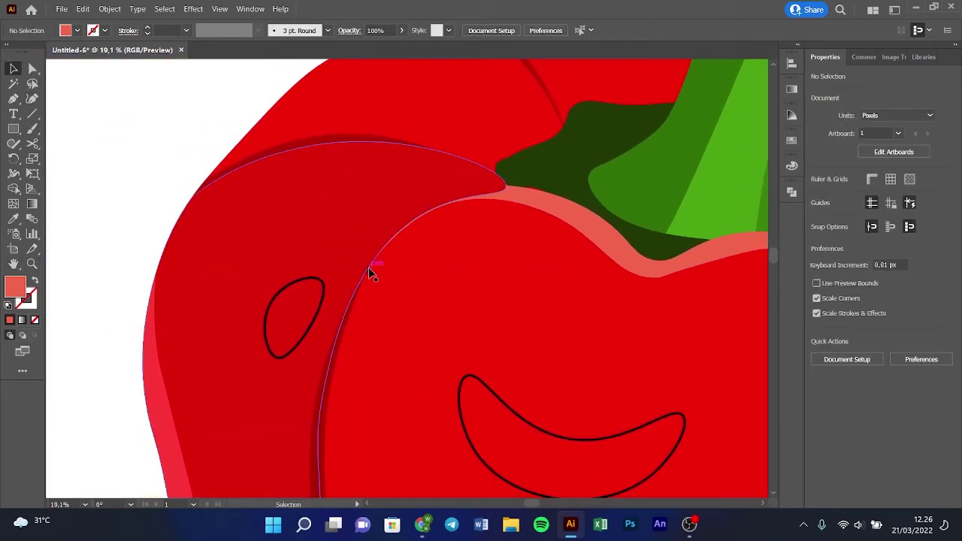
{"action": "left_click", "coordinate": [367, 270]}
{"action": "left_click", "coordinate": [367, 278]}
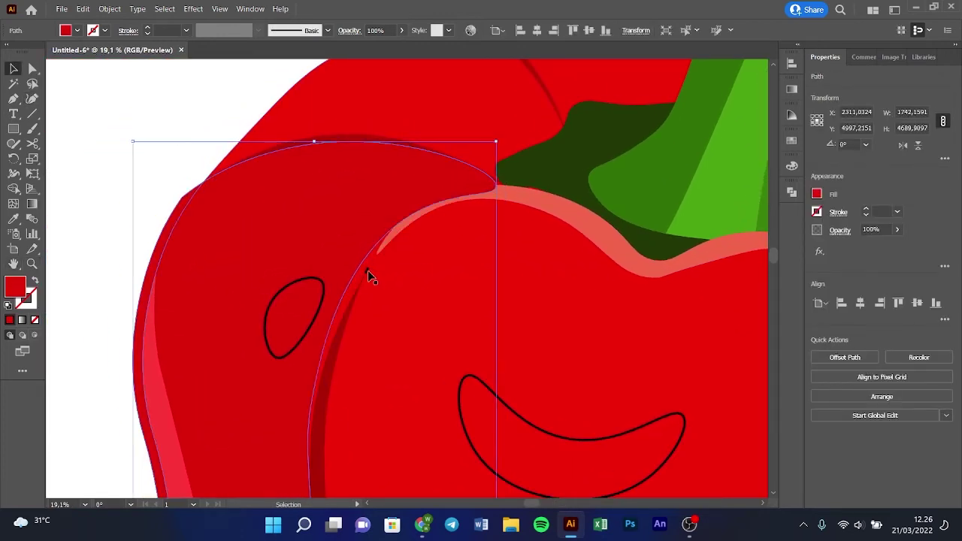
{"action": "left_click_drag", "start_coordinate": [368, 272], "coordinate": [323, 224]}
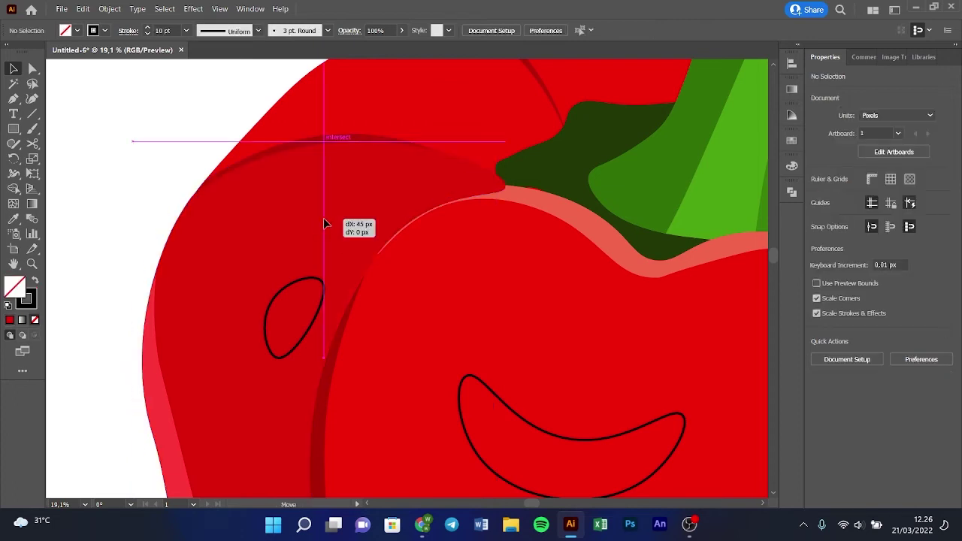
Step: Bring the pink rim highlight to the front, then zoom out to the whole pepper
{"action": "left_click", "coordinate": [197, 160]}
{"action": "right_click", "coordinate": [508, 196]}
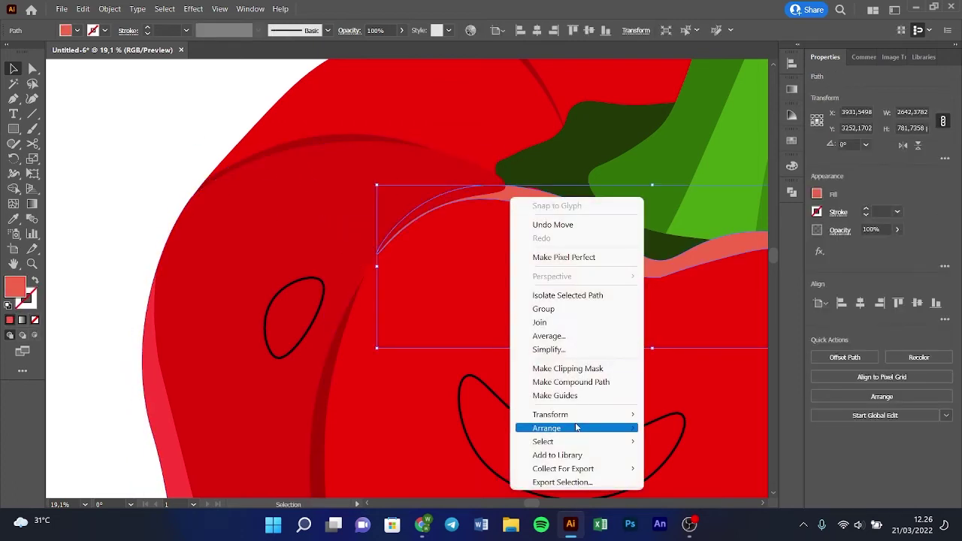
{"action": "left_click", "coordinate": [680, 428]}
{"action": "key", "text": "ctrl+shift+a"}
{"action": "key", "text": "z"}
{"action": "scroll", "coordinate": [279, 223], "scroll_direction": "down", "scroll_amount": 5}
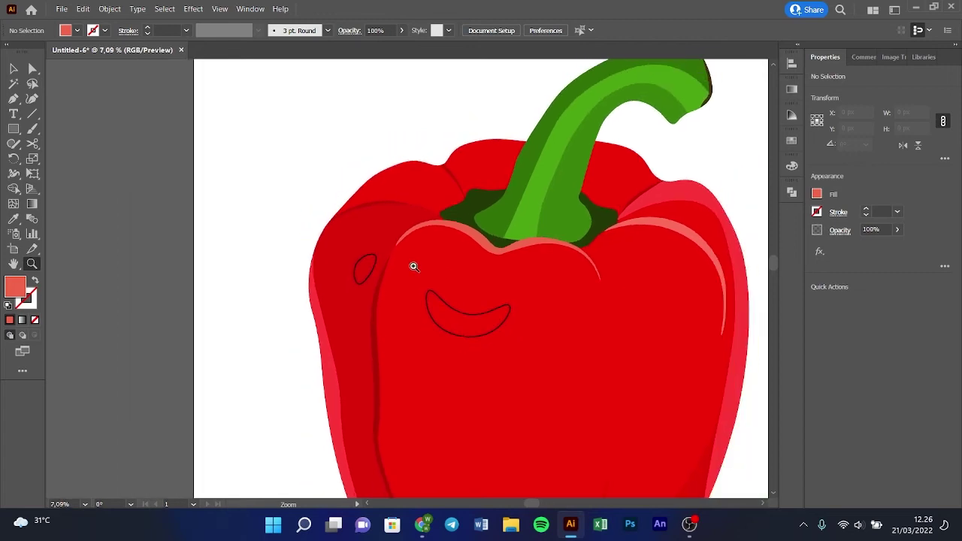
Step: Select the pepper's lobes and check the left lobe's opacity setting
{"action": "scroll", "coordinate": [414, 266], "scroll_direction": "down", "scroll_amount": 2}
{"action": "scroll", "coordinate": [423, 260], "scroll_direction": "down", "scroll_amount": 2}
{"action": "scroll", "coordinate": [448, 271], "scroll_direction": "down", "scroll_amount": 2}
{"action": "scroll", "coordinate": [516, 288], "scroll_direction": "down", "scroll_amount": 1}
{"action": "key", "text": "v"}
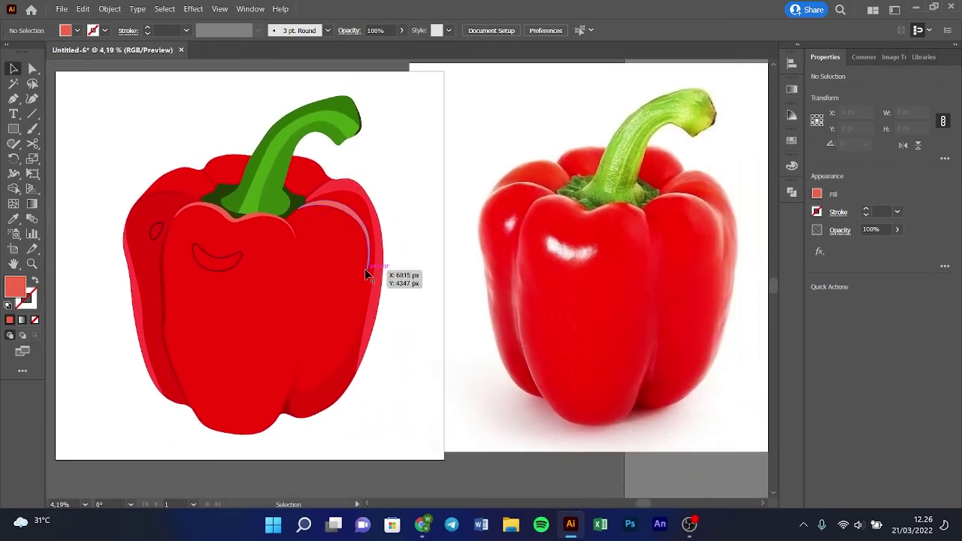
{"action": "left_click_drag", "start_coordinate": [372, 273], "coordinate": [296, 198]}
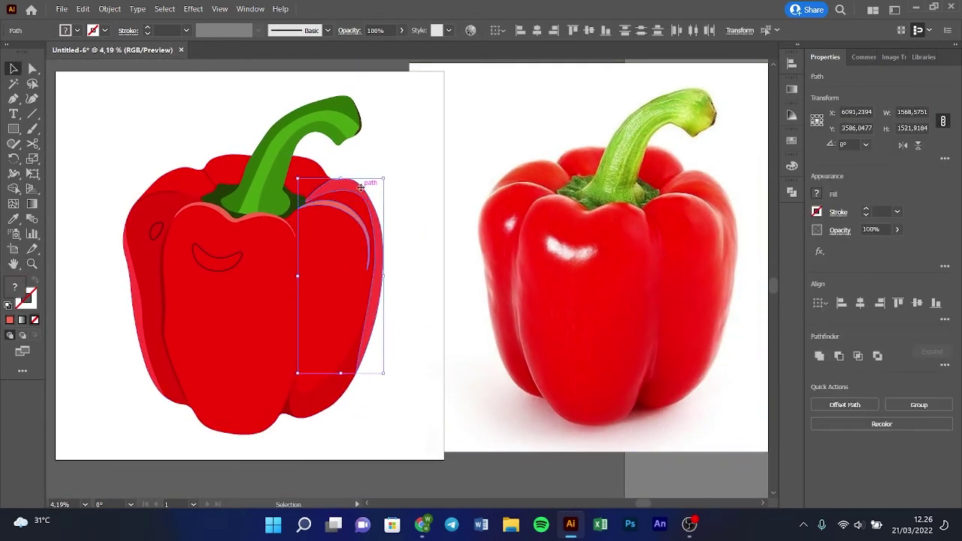
{"action": "left_click", "coordinate": [436, 201]}
{"action": "left_click_drag", "start_coordinate": [493, 203], "coordinate": [503, 207]}
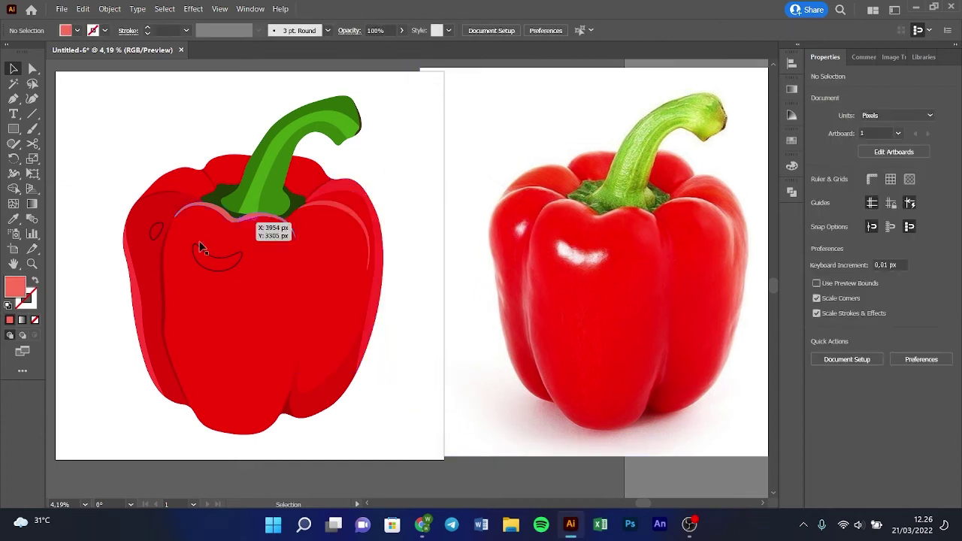
{"action": "left_click", "coordinate": [201, 248]}
{"action": "left_click", "coordinate": [897, 229]}
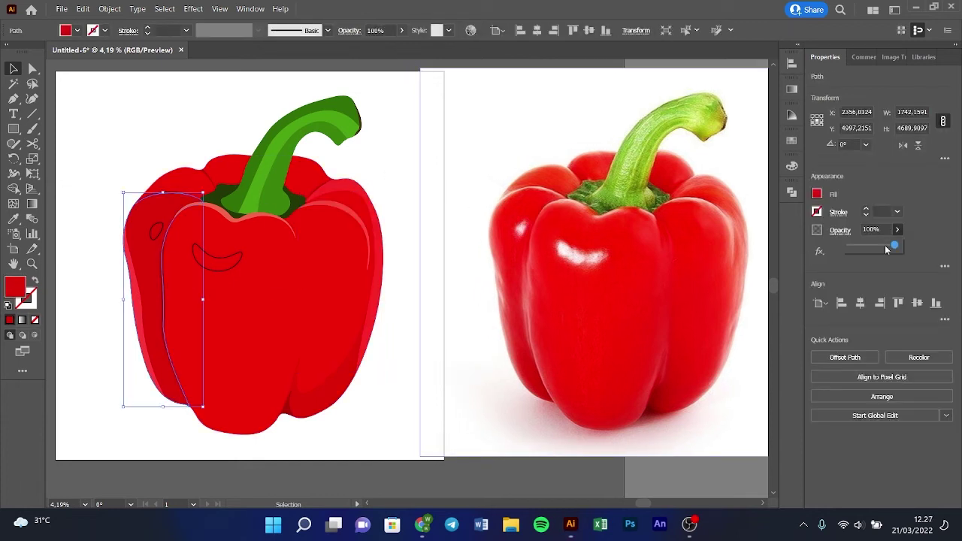
{"action": "left_click", "coordinate": [426, 339]}
Step: Fill the crescent highlight white and lower its opacity to 27%
{"action": "left_click", "coordinate": [235, 259]}
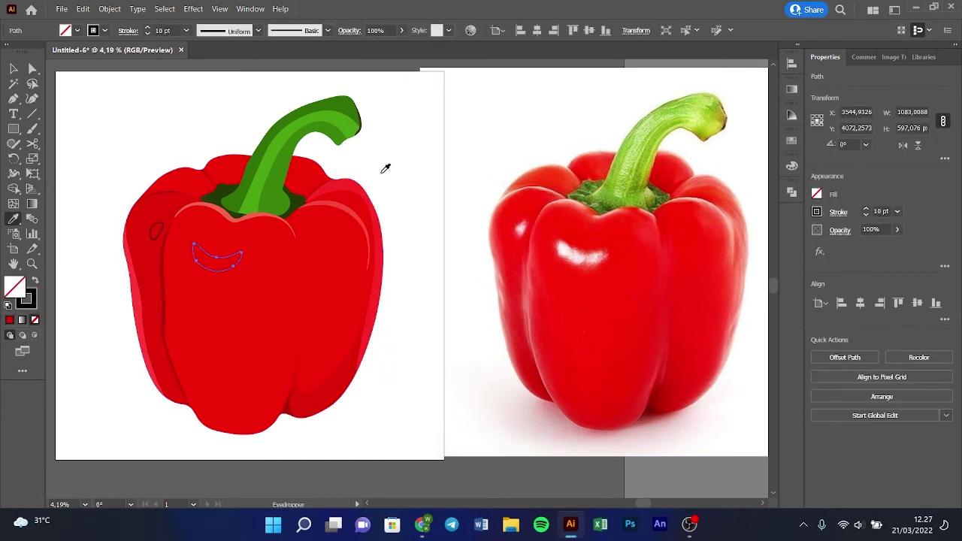
{"action": "key", "text": "d"}
{"action": "left_click", "coordinate": [154, 238]}
{"action": "key", "text": "d"}
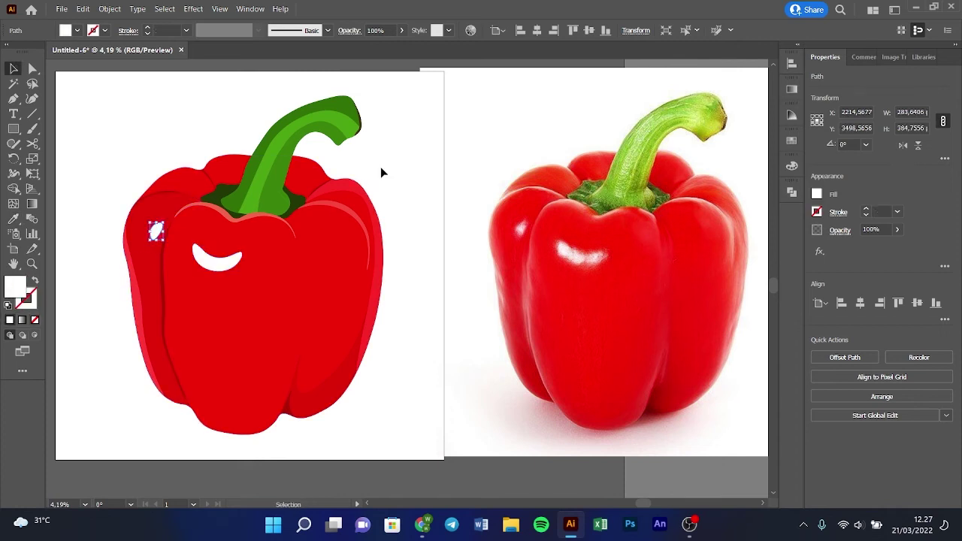
{"action": "left_click", "coordinate": [380, 167]}
{"action": "left_click_drag", "start_coordinate": [876, 254], "coordinate": [857, 254]}
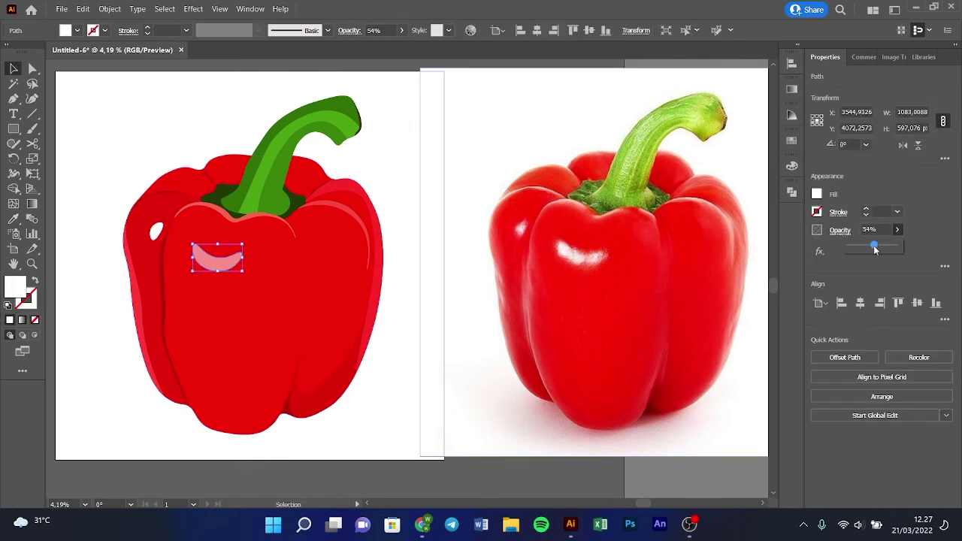
{"action": "left_click", "coordinate": [375, 427]}
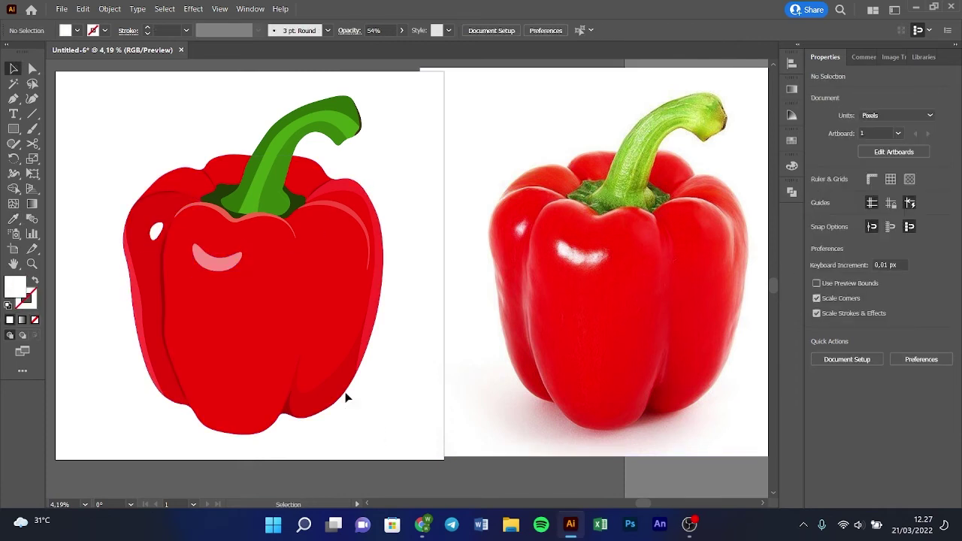
{"action": "left_click", "coordinate": [229, 271]}
{"action": "left_click_drag", "start_coordinate": [869, 248], "coordinate": [857, 248]}
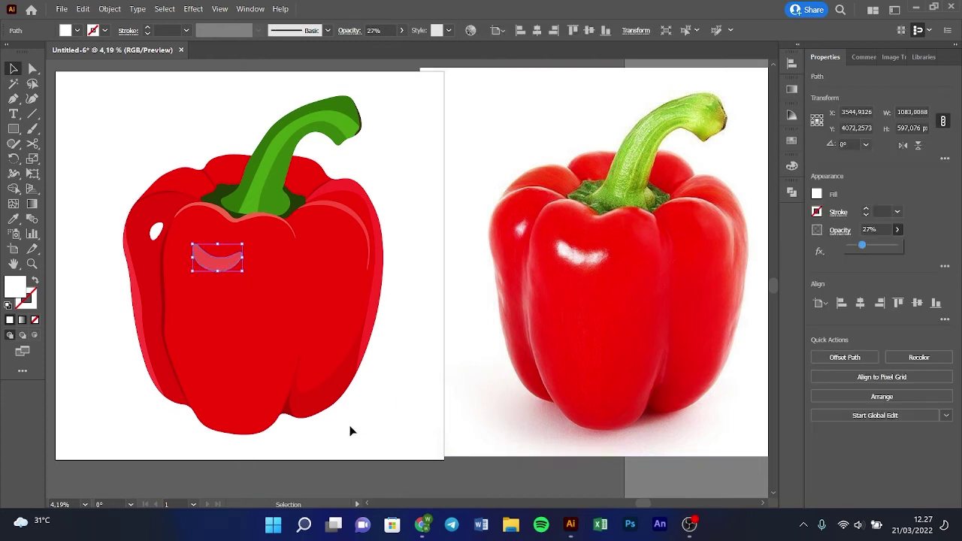
{"action": "left_click", "coordinate": [361, 444]}
Step: Set the small white left-lobe highlight's opacity to 42%
{"action": "left_click", "coordinate": [156, 233]}
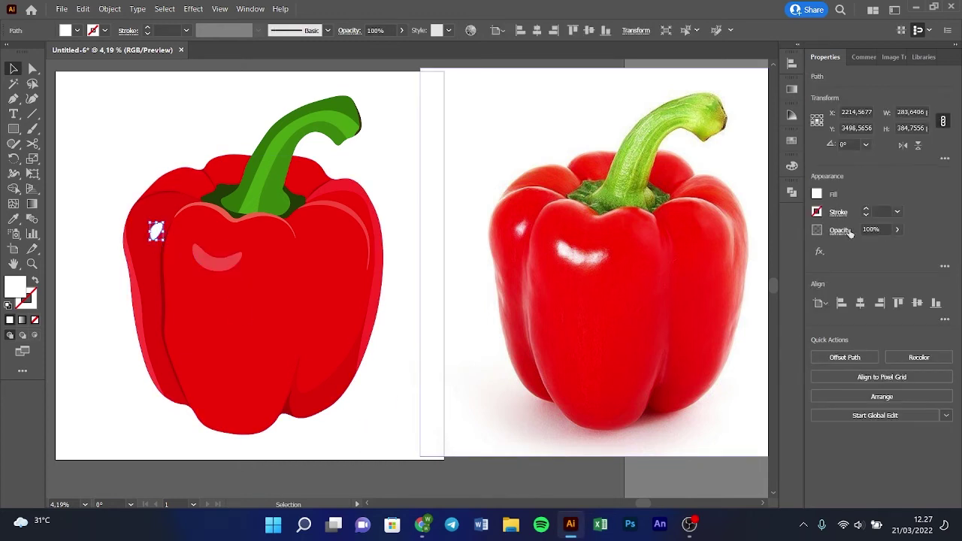
{"action": "left_click", "coordinate": [850, 254]}
{"action": "left_click", "coordinate": [408, 435]}
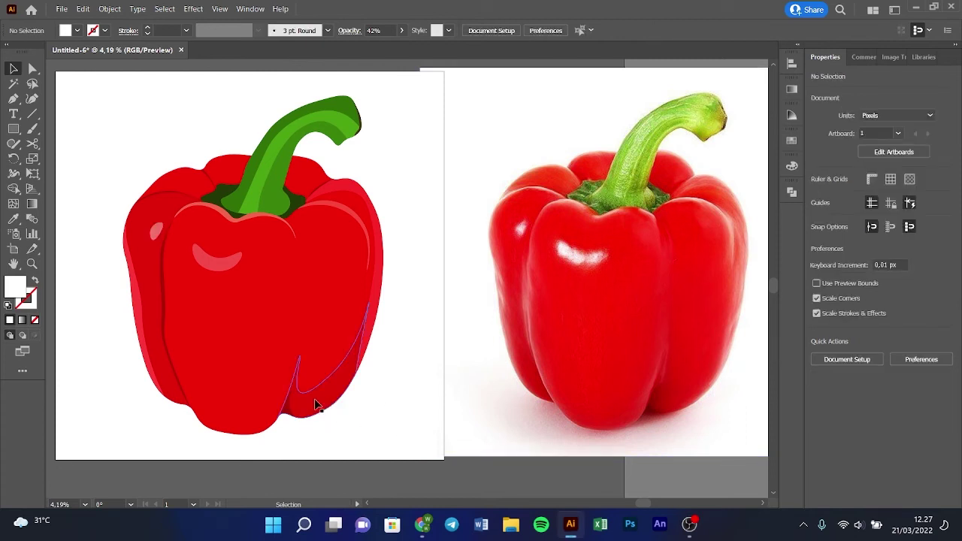
Step: Check the small bottom shading shape's fill colour, leaving it unchanged
{"action": "left_click", "coordinate": [287, 402]}
{"action": "double_click", "coordinate": [16, 286]}
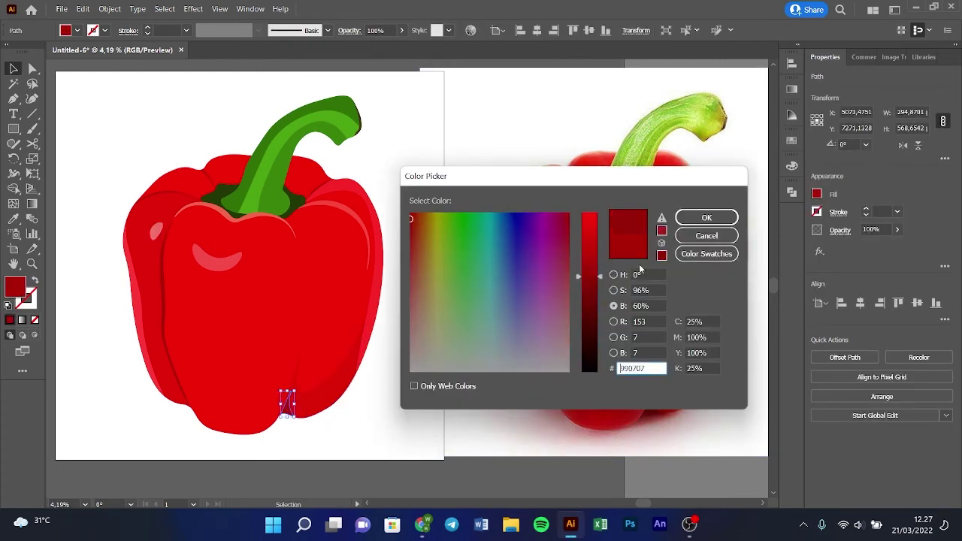
{"action": "left_click", "coordinate": [699, 219]}
{"action": "left_click", "coordinate": [388, 305]}
Step: Lower the large right highlight's opacity to 47%
{"action": "left_click", "coordinate": [380, 290]}
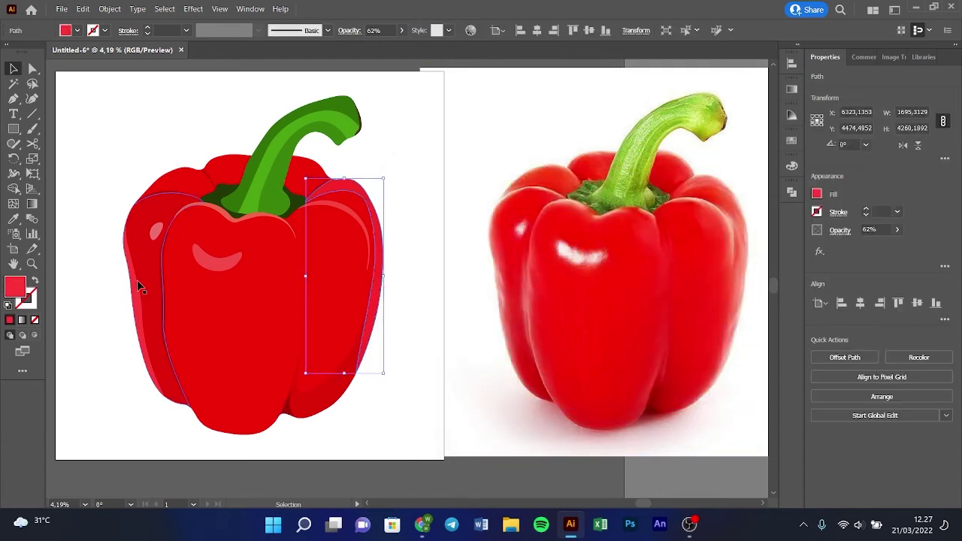
{"action": "double_click", "coordinate": [13, 288]}
{"action": "left_click", "coordinate": [693, 219]}
{"action": "left_click", "coordinate": [897, 230]}
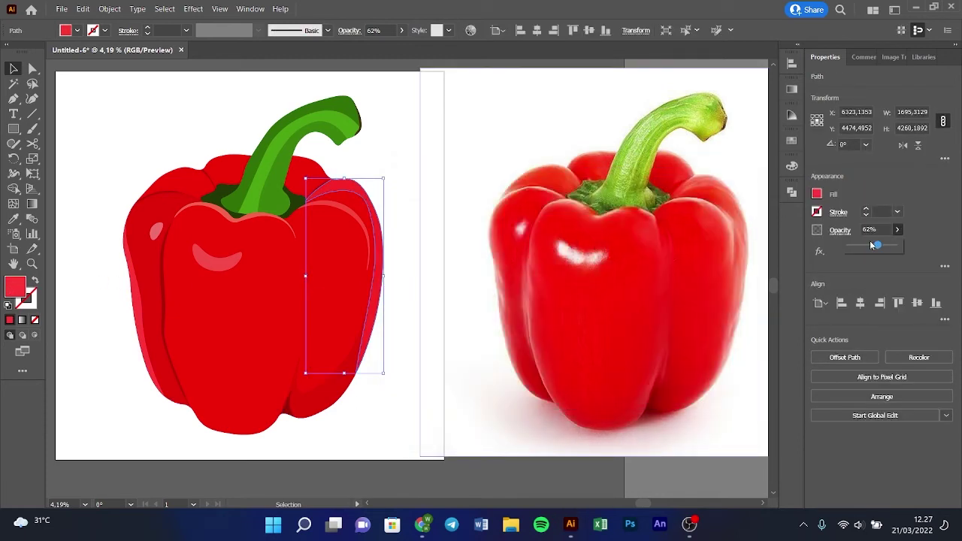
{"action": "left_click", "coordinate": [535, 208]}
{"action": "left_click", "coordinate": [372, 210]}
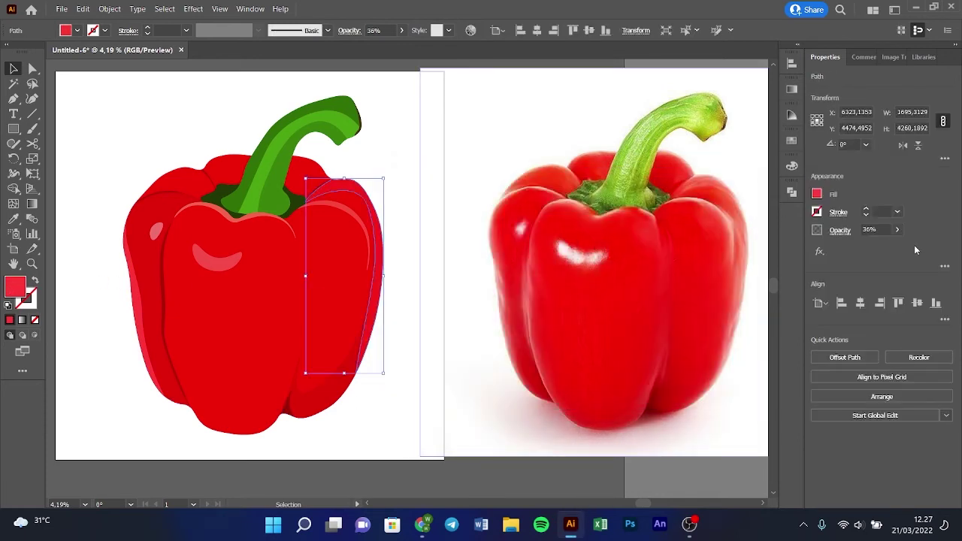
{"action": "left_click", "coordinate": [388, 356]}
{"action": "left_click", "coordinate": [446, 333]}
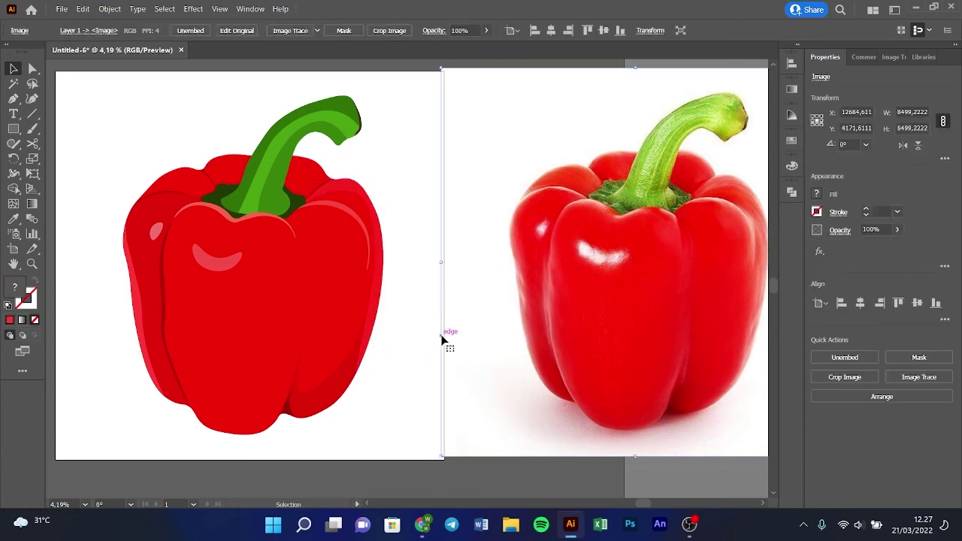
{"action": "left_click", "coordinate": [218, 258]}
Step: Set the small left highlight to 59% opacity and reduce the left-side shading's opacity
{"action": "left_click", "coordinate": [399, 371]}
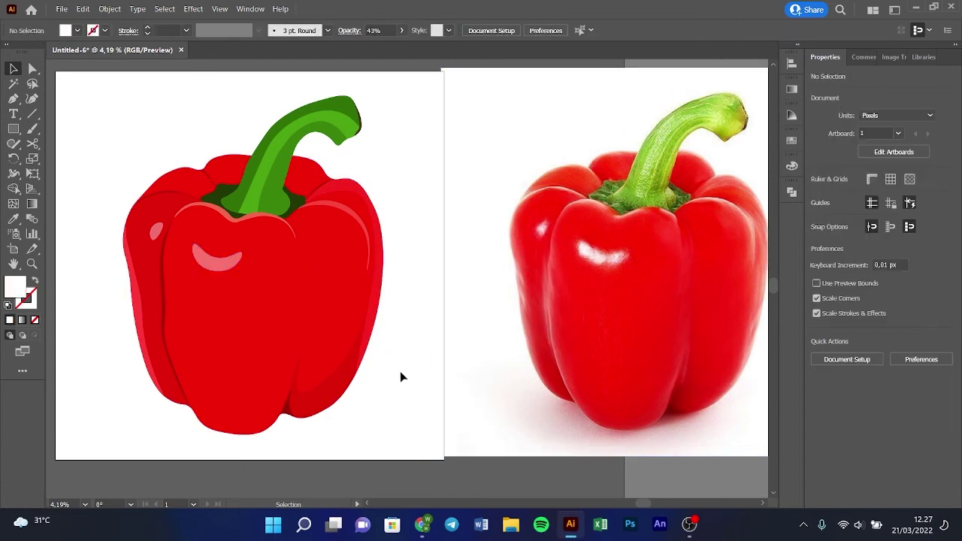
{"action": "left_click", "coordinate": [156, 231]}
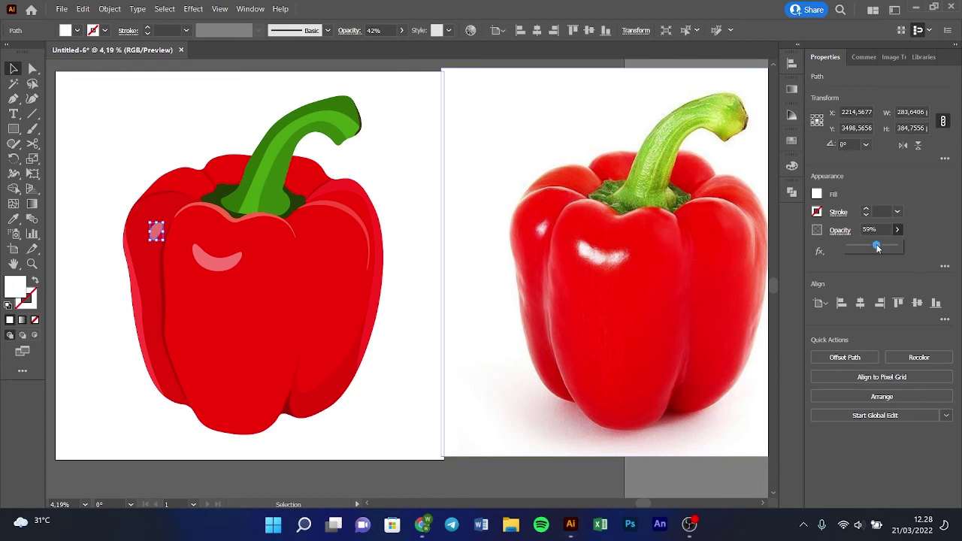
{"action": "left_click_drag", "start_coordinate": [885, 240], "coordinate": [880, 248]}
{"action": "left_click", "coordinate": [406, 410]}
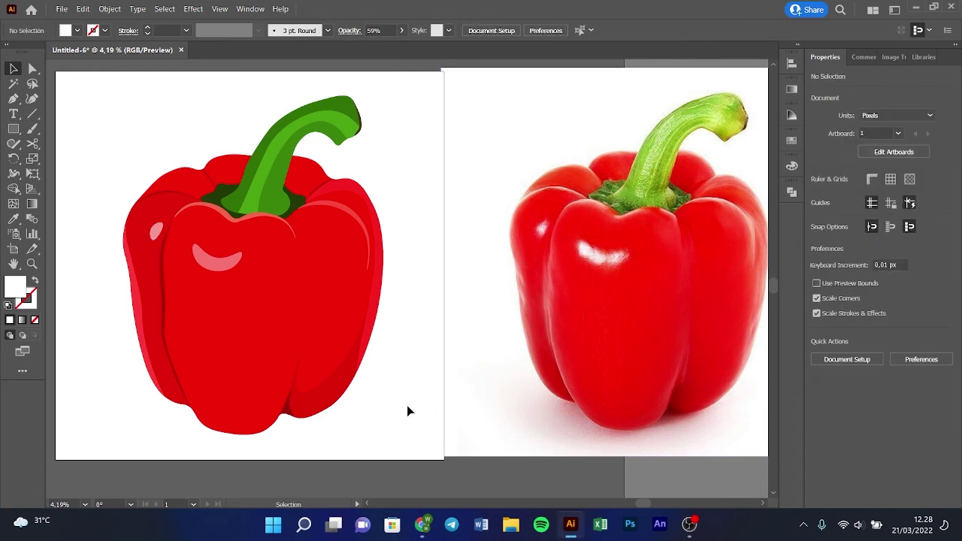
{"action": "left_click", "coordinate": [133, 311]}
{"action": "left_click", "coordinate": [897, 229]}
{"action": "left_click_drag", "start_coordinate": [896, 246], "coordinate": [876, 247]}
{"action": "left_click", "coordinate": [323, 412]}
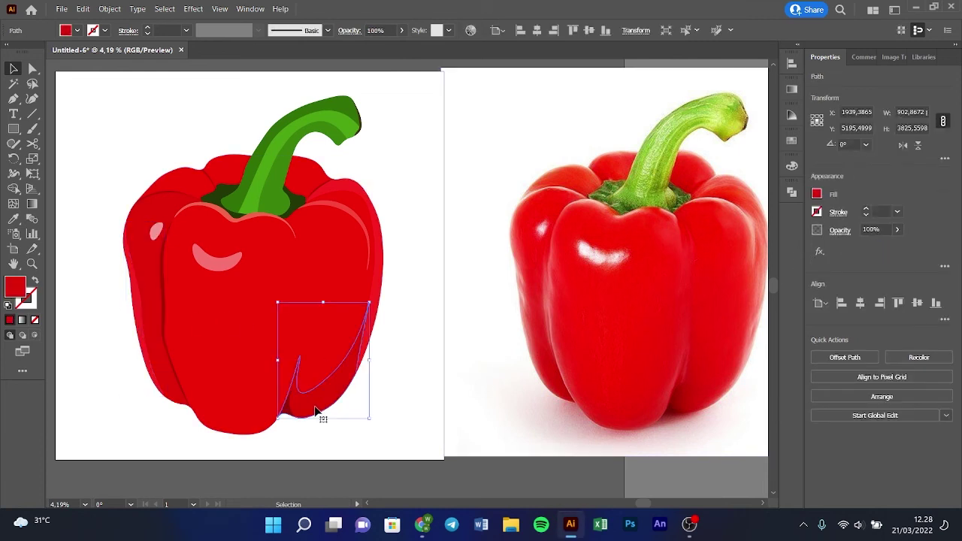
{"action": "left_click", "coordinate": [399, 428]}
Step: Make the smile-shaped highlight much fainter, down to 8% opacity
{"action": "scroll", "coordinate": [399, 414], "scroll_direction": "down", "scroll_amount": 1}
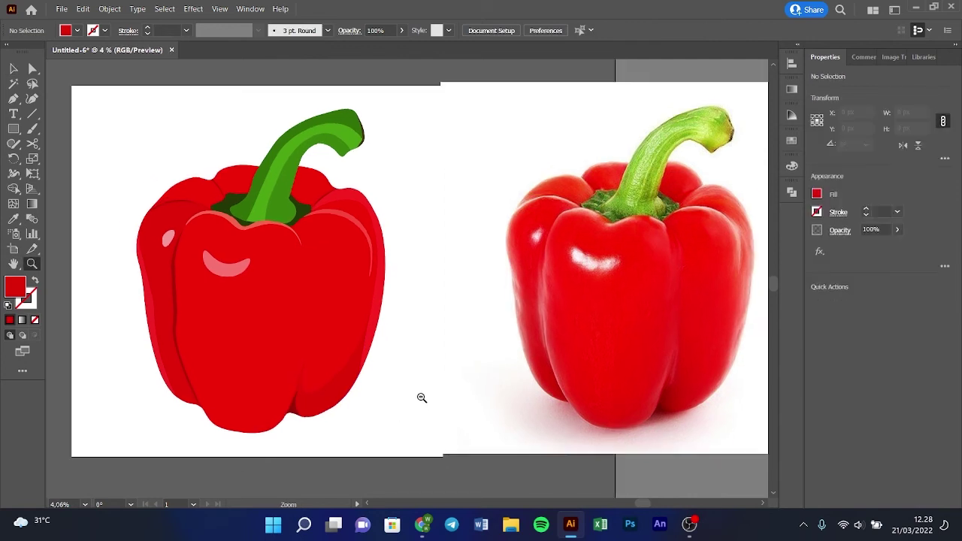
{"action": "left_click_drag", "start_coordinate": [423, 396], "coordinate": [382, 376]}
{"action": "left_click", "coordinate": [201, 255]}
{"action": "left_click", "coordinate": [896, 230]}
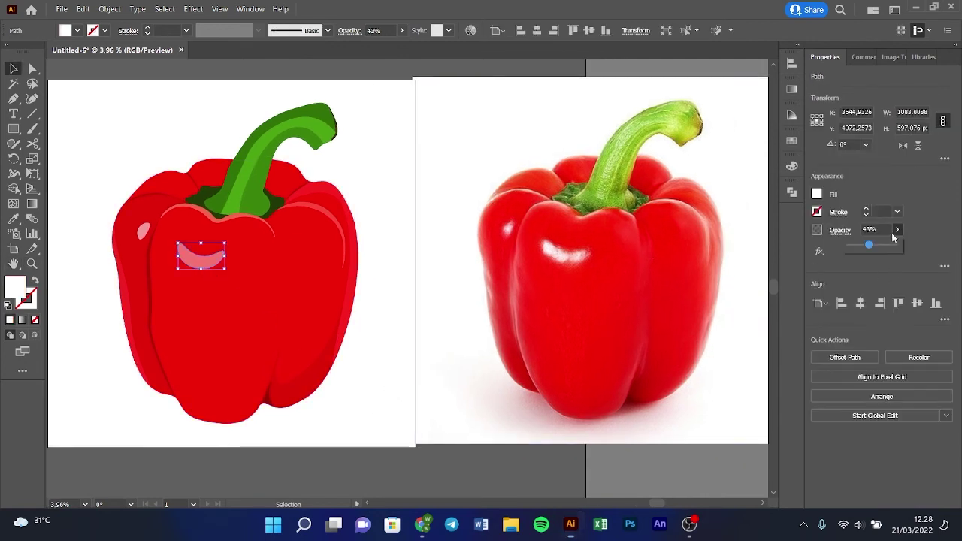
{"action": "left_click", "coordinate": [397, 453]}
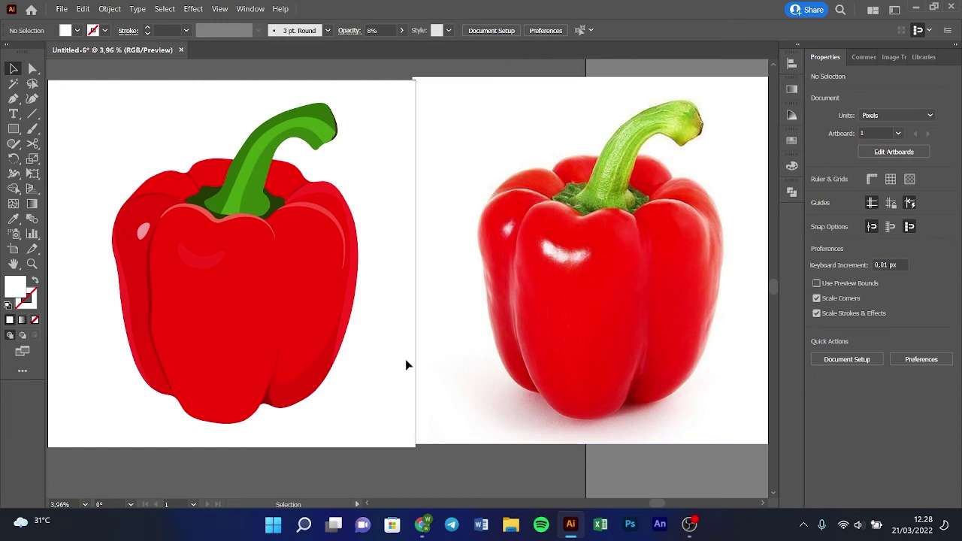
Step: Lower the small left highlight's opacity to 35%, then to 17%
{"action": "left_click", "coordinate": [143, 231]}
{"action": "left_click", "coordinate": [896, 229]}
{"action": "left_click_drag", "start_coordinate": [849, 247], "coordinate": [866, 250]}
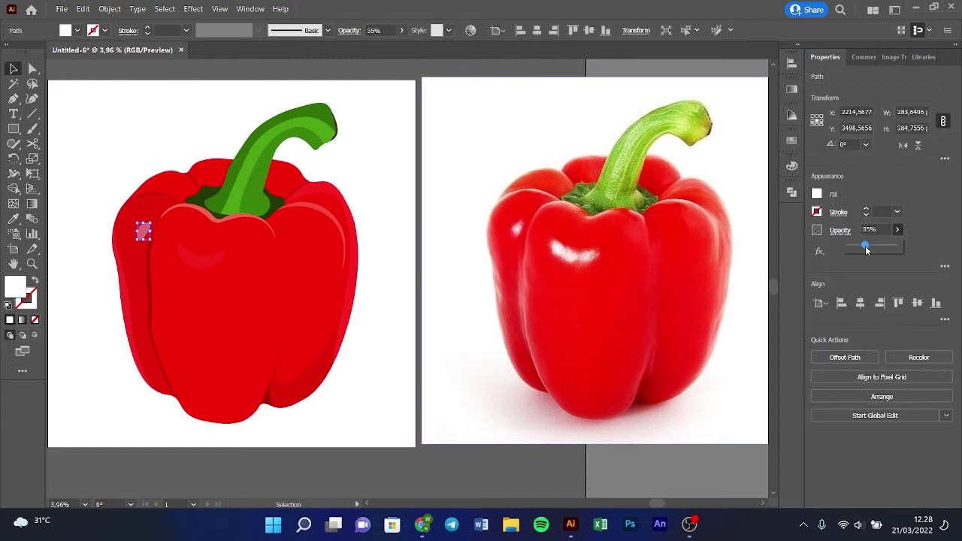
{"action": "left_click", "coordinate": [368, 445]}
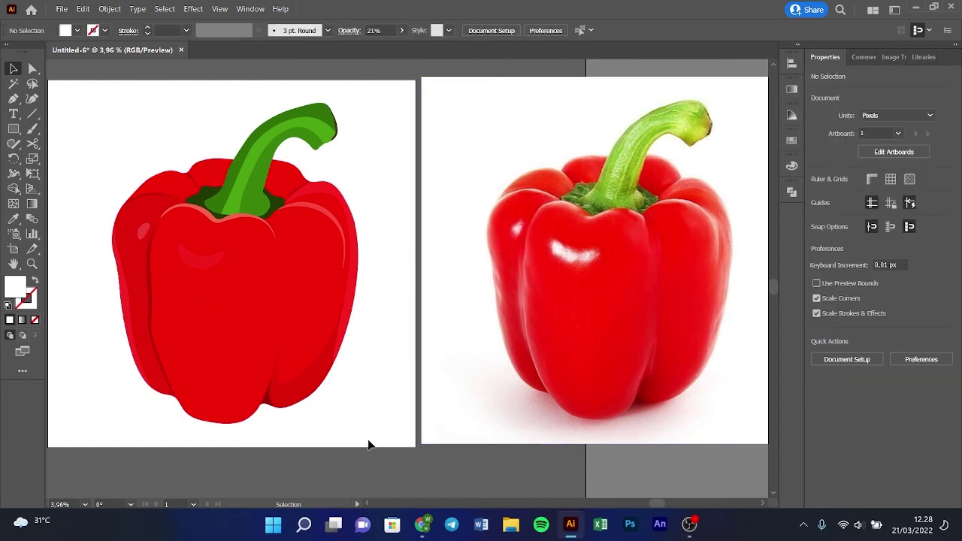
{"action": "left_click", "coordinate": [147, 234]}
{"action": "left_click", "coordinate": [896, 229]}
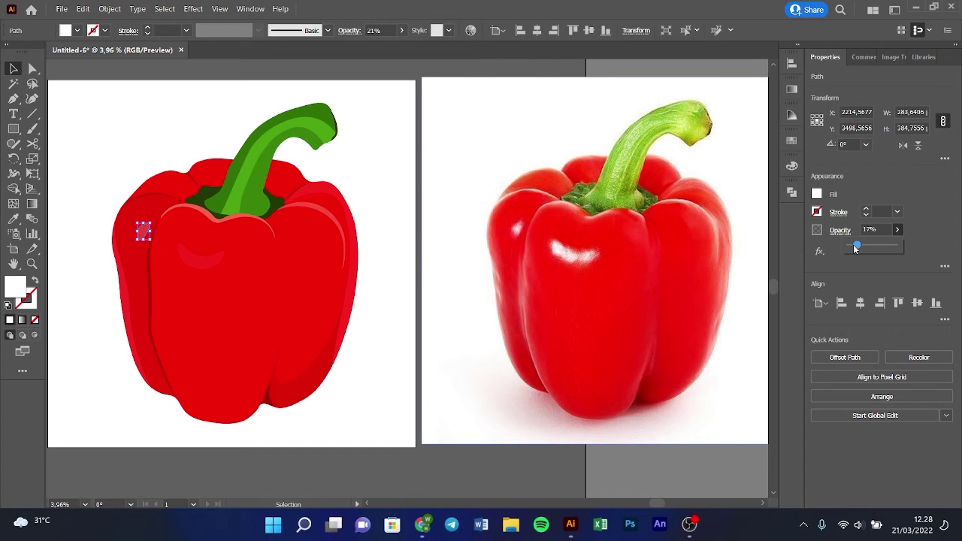
{"action": "left_click", "coordinate": [367, 424]}
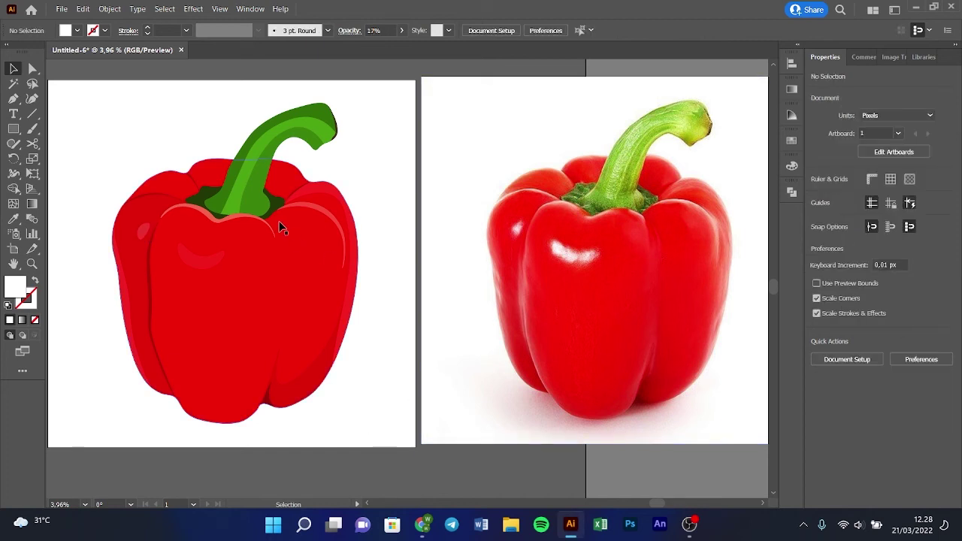
{"action": "left_click", "coordinate": [244, 181]}
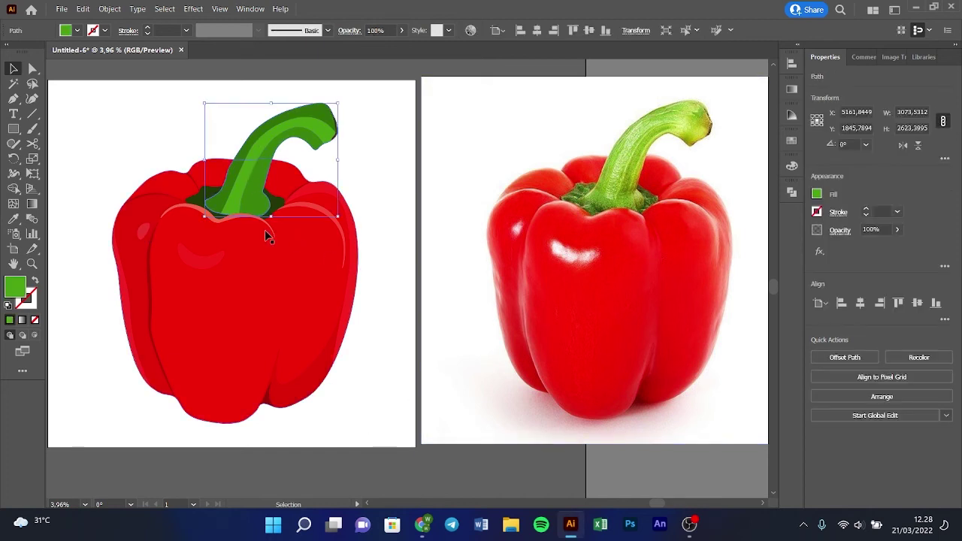
Step: Shift the stem's fill to a 101° hue green (3F9E13)
{"action": "double_click", "coordinate": [15, 286]}
{"action": "left_click", "coordinate": [614, 275]}
{"action": "left_click_drag", "start_coordinate": [593, 334], "coordinate": [593, 328]}
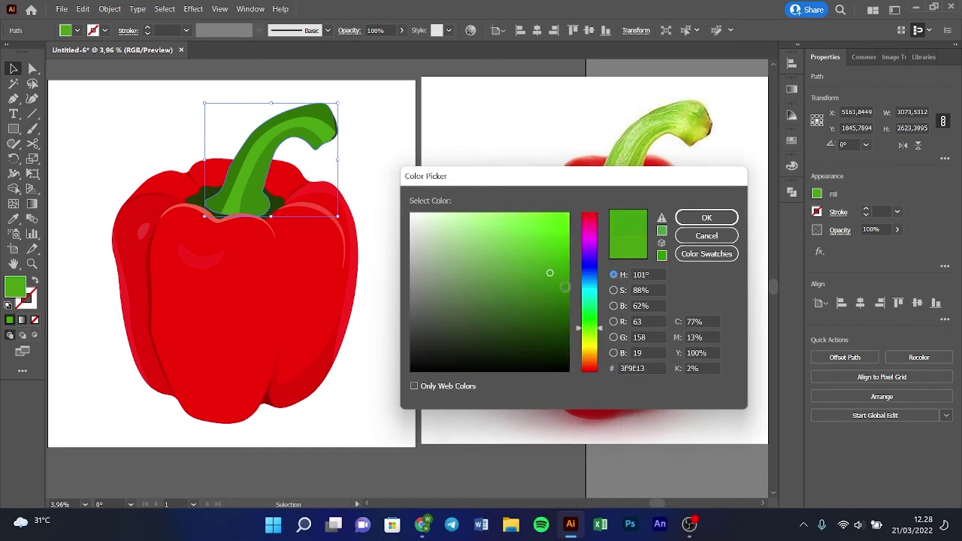
{"action": "left_click", "coordinate": [707, 217]}
{"action": "left_click", "coordinate": [358, 186]}
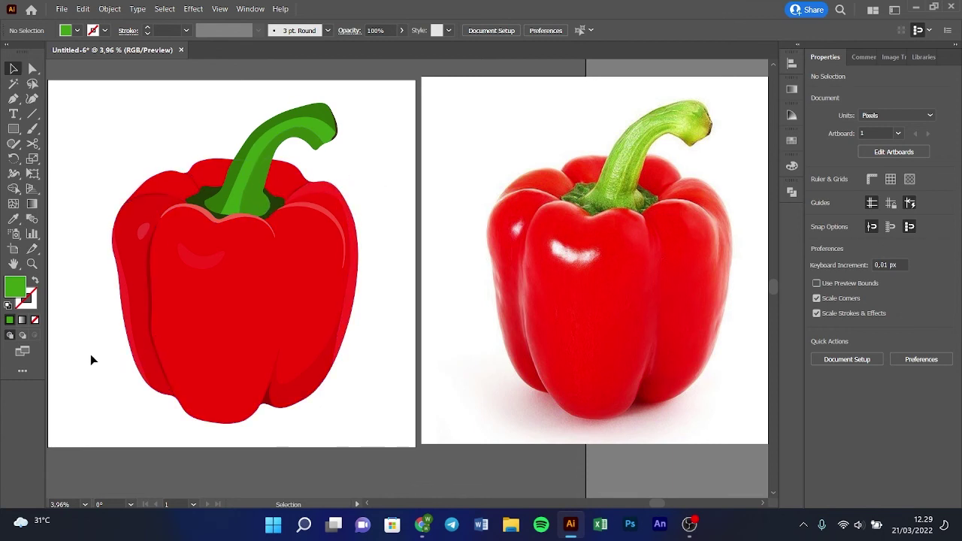
Step: Delete the reference photo of the real pepper
{"action": "left_click", "coordinate": [527, 259]}
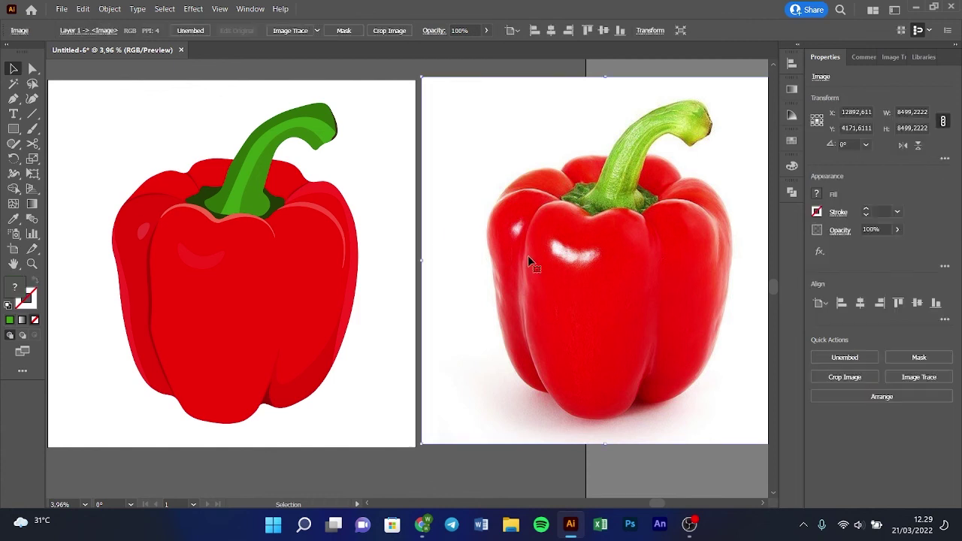
{"action": "left_click", "coordinate": [394, 300]}
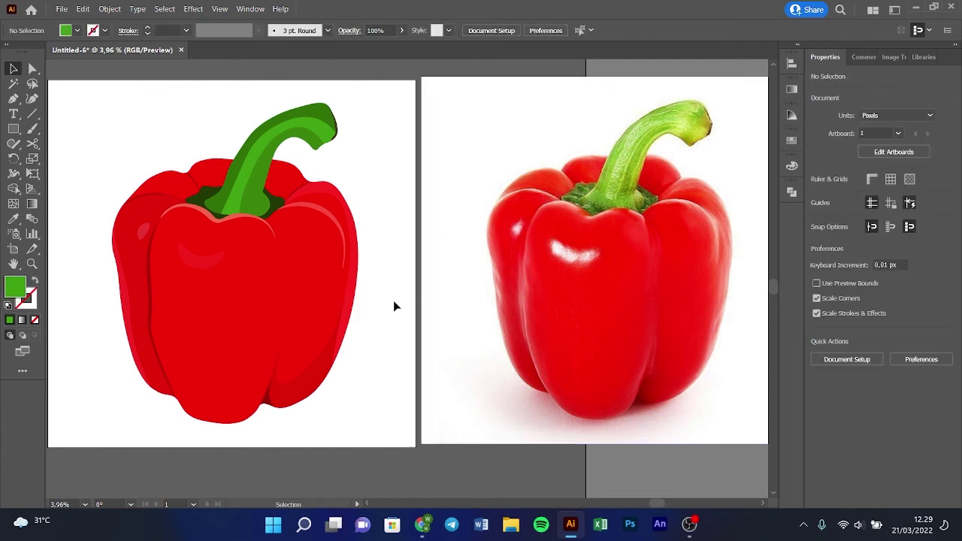
{"action": "left_click", "coordinate": [611, 230]}
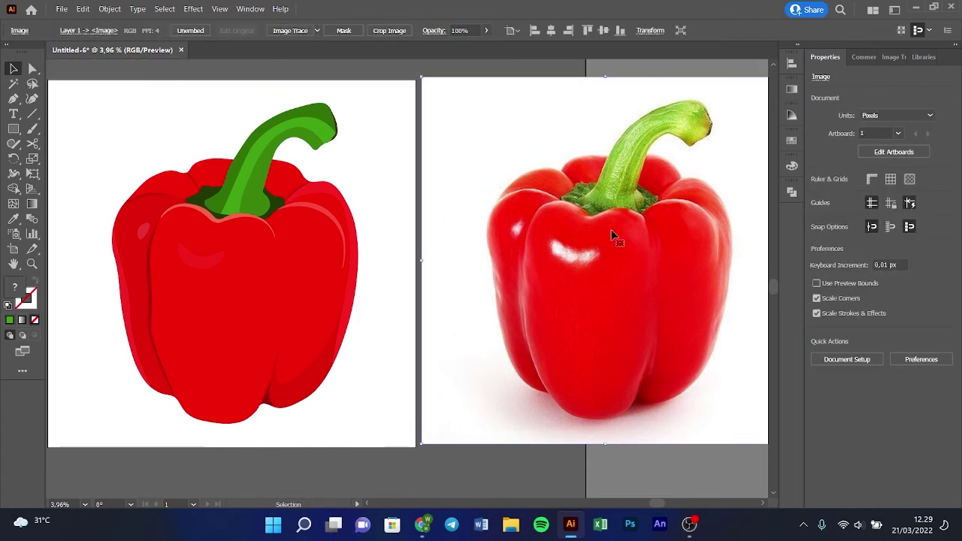
{"action": "key", "text": "Delete"}
{"action": "scroll", "coordinate": [611, 229], "scroll_direction": "down", "scroll_amount": 1}
{"action": "key", "text": "h"}
{"action": "left_click_drag", "start_coordinate": [486, 262], "coordinate": [608, 258]}
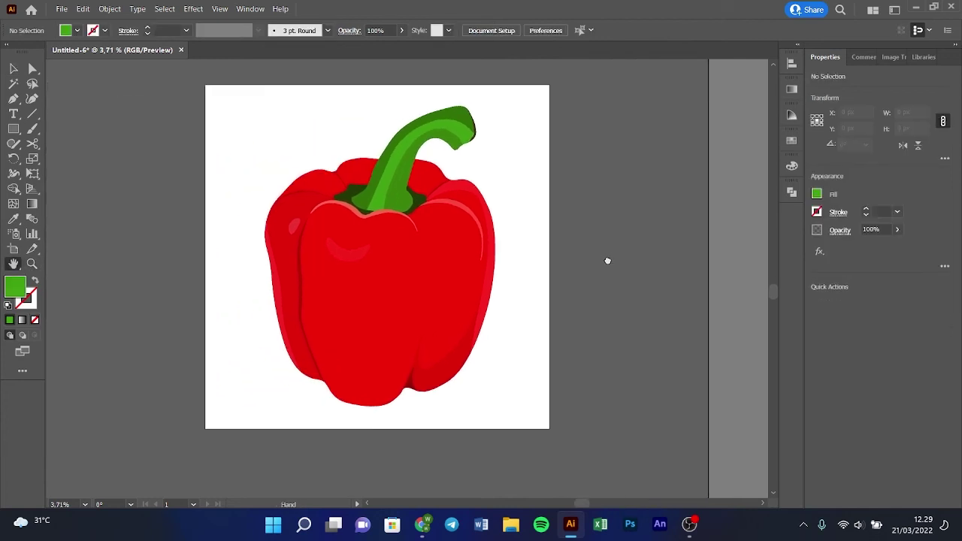
{"action": "key", "text": "v"}
{"action": "key", "text": "ctrl+a"}
{"action": "scroll", "coordinate": [183, 152], "scroll_direction": "up", "scroll_amount": 2}
{"action": "scroll", "coordinate": [183, 153], "scroll_direction": "down", "scroll_amount": 2}
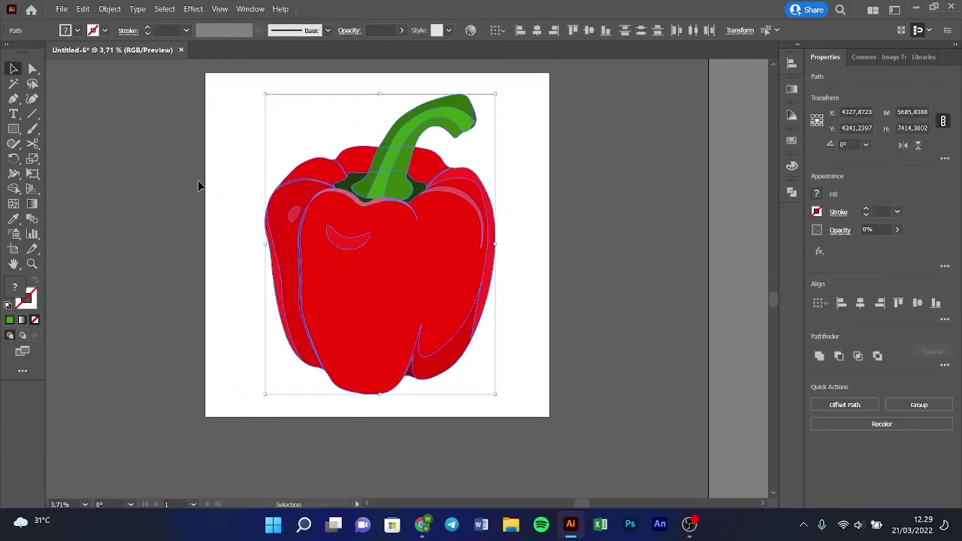
{"action": "left_click", "coordinate": [199, 186]}
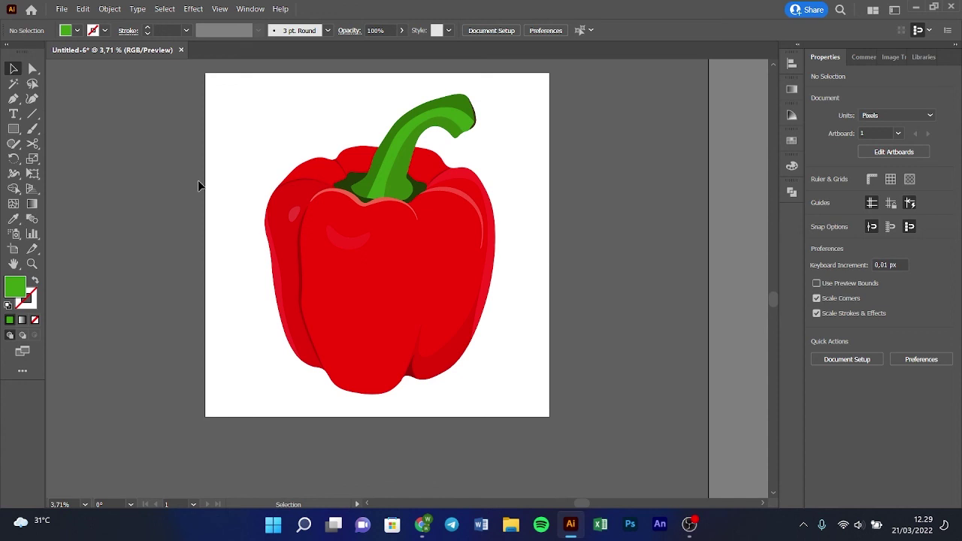
{"action": "scroll", "coordinate": [198, 180], "scroll_direction": "left", "scroll_amount": 1}
{"action": "scroll", "coordinate": [198, 180], "scroll_direction": "left", "scroll_amount": 1}
{"action": "scroll", "coordinate": [266, 202], "scroll_direction": "up", "scroll_amount": 1}
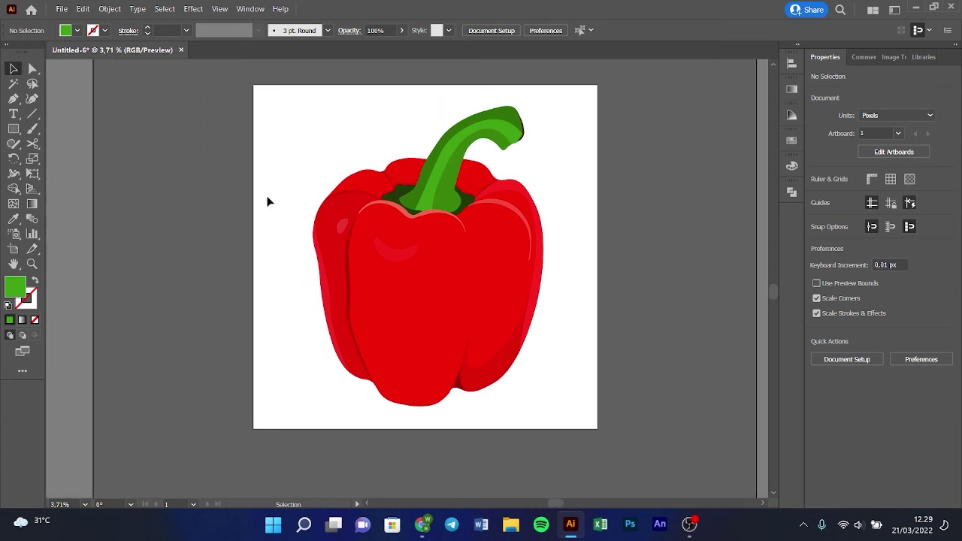
{"action": "scroll", "coordinate": [331, 202], "scroll_direction": "up", "scroll_amount": 1}
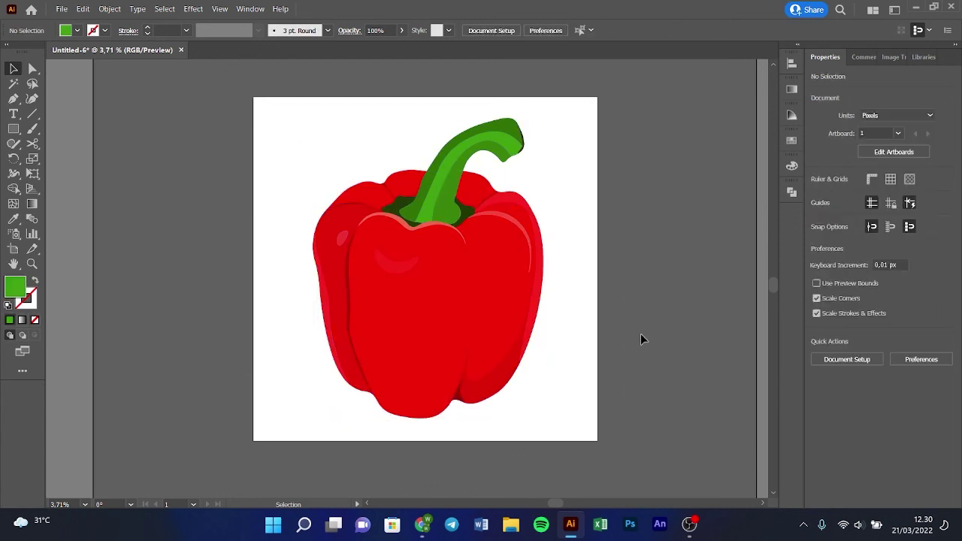
Step: Draw a white rectangle over the artboard and send it behind the pepper
{"action": "key", "text": "m"}
{"action": "mouse_move", "coordinate": [279, 93]}
{"action": "left_mouse_down"}
{"action": "mouse_move", "coordinate": [591, 430]}
{"action": "mouse_move", "coordinate": [589, 439]}
{"action": "left_mouse_up"}
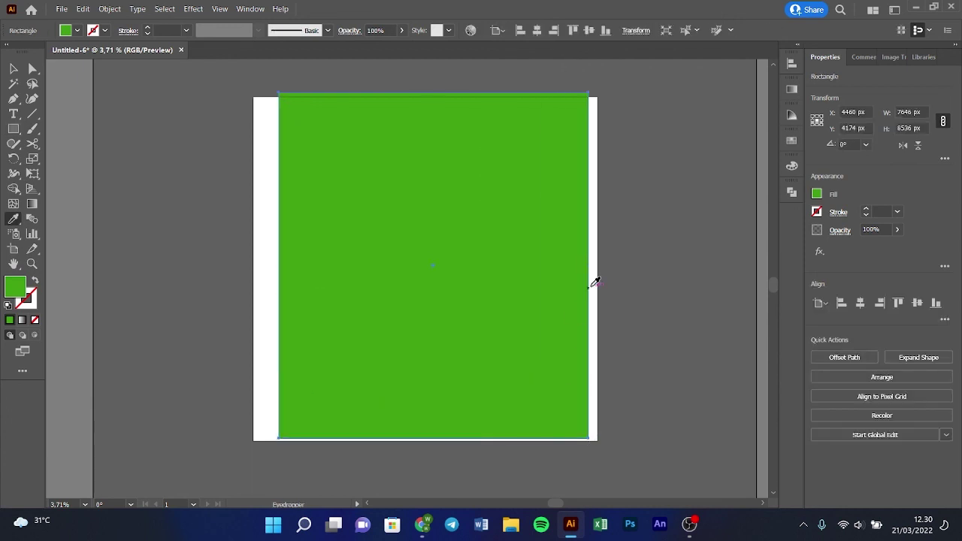
{"action": "key", "text": "v"}
{"action": "right_click", "coordinate": [503, 215]}
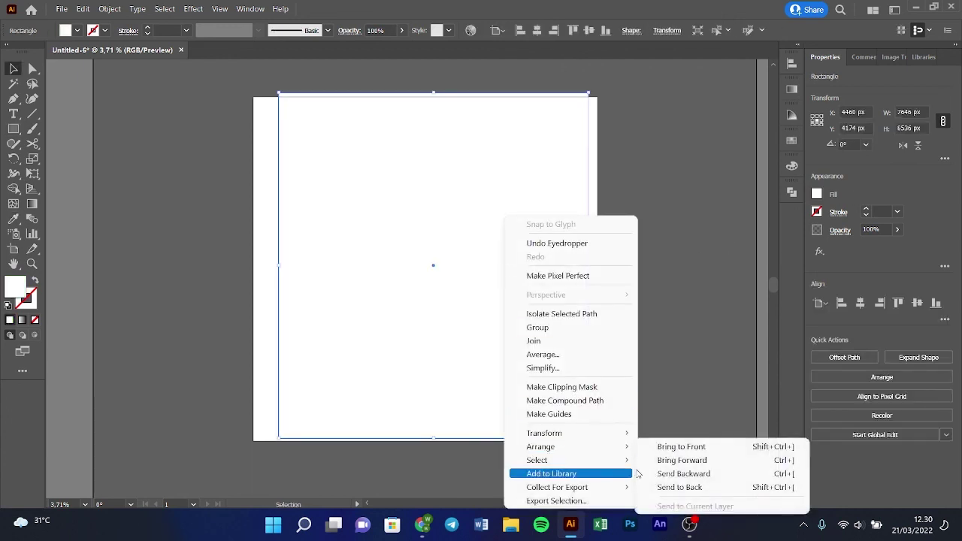
{"action": "left_click", "coordinate": [680, 489]}
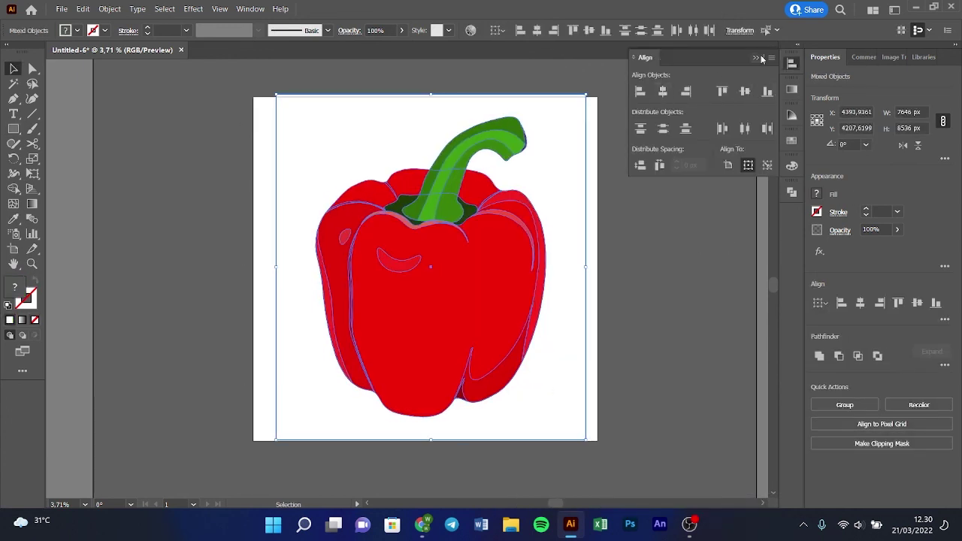
{"action": "left_click", "coordinate": [653, 230]}
Step: Save the artwork as paprika.ai
{"action": "key", "text": "ctrl+shift+s"}
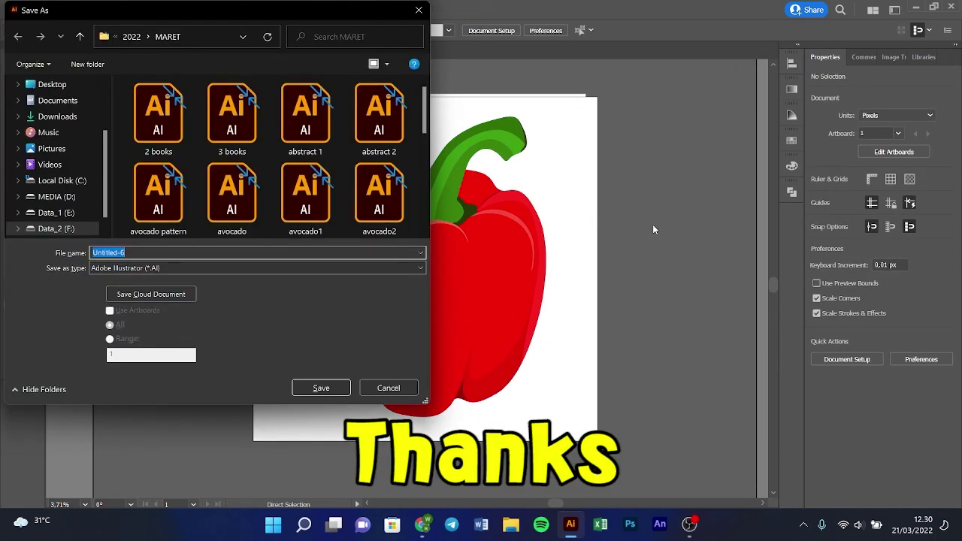
{"action": "type", "text": "paprika"}
{"action": "key", "text": "Return"}
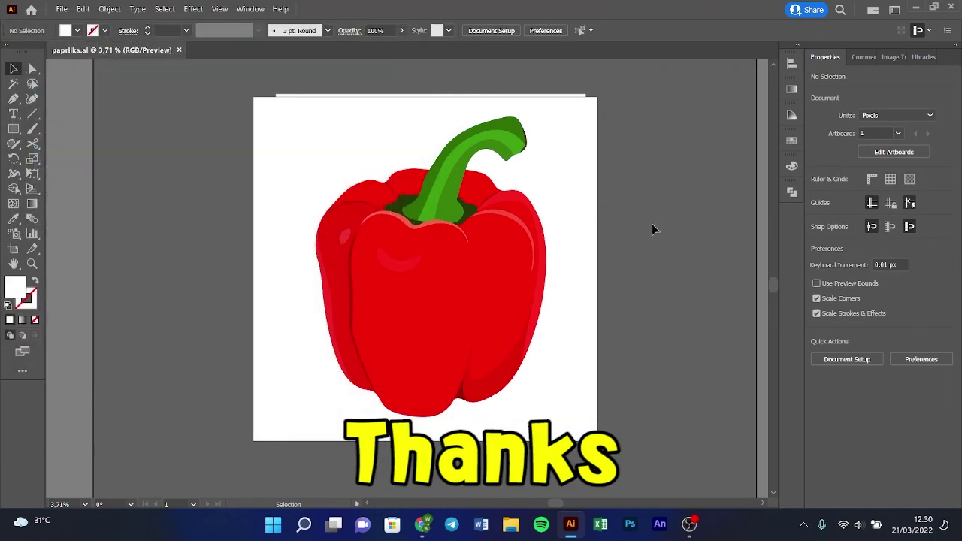